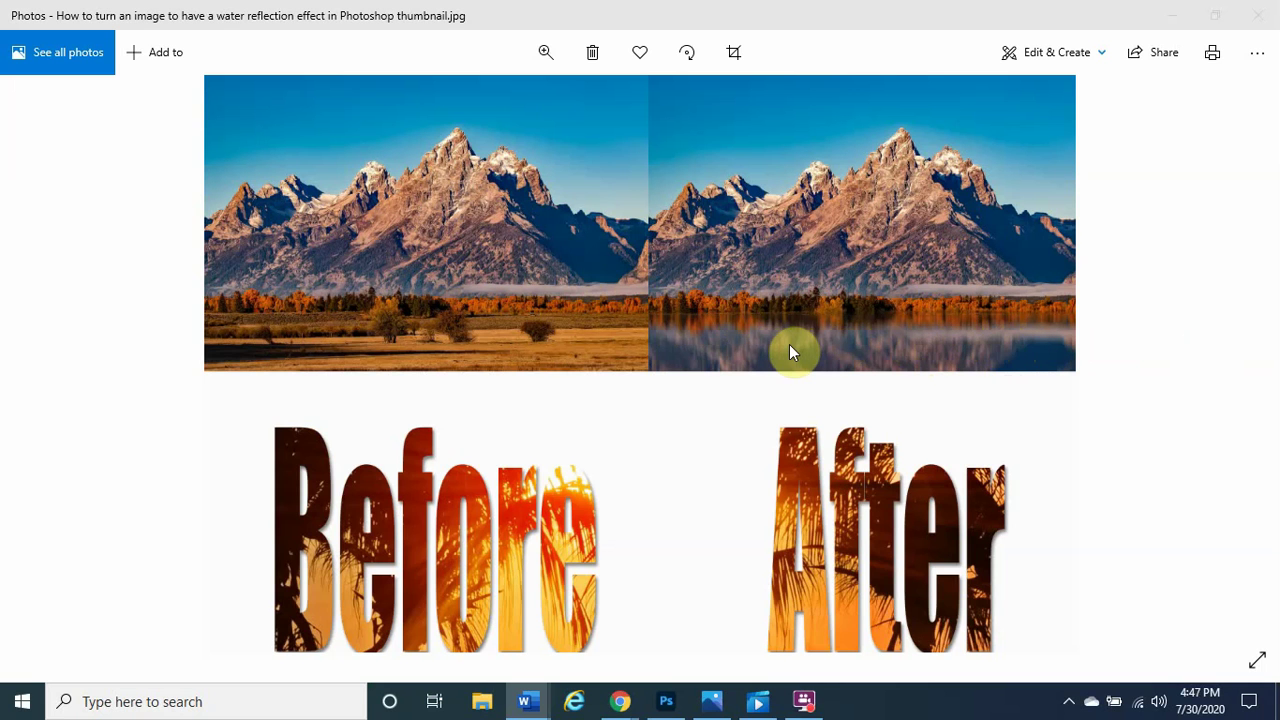
# Switch to the Word document "Subscribe, like, and share" and read through its channel introduction.
pyautogui.click(1177, 15)
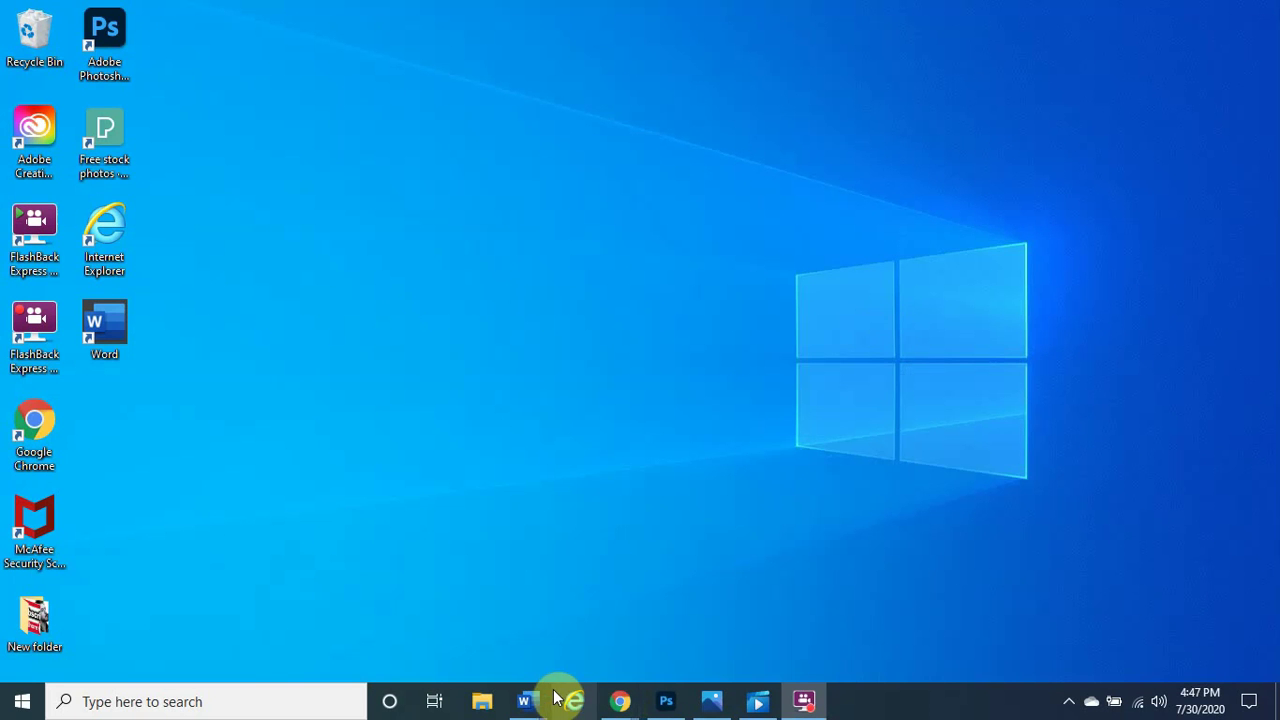
pyautogui.moveTo(530, 700)
pyautogui.click(600, 610)
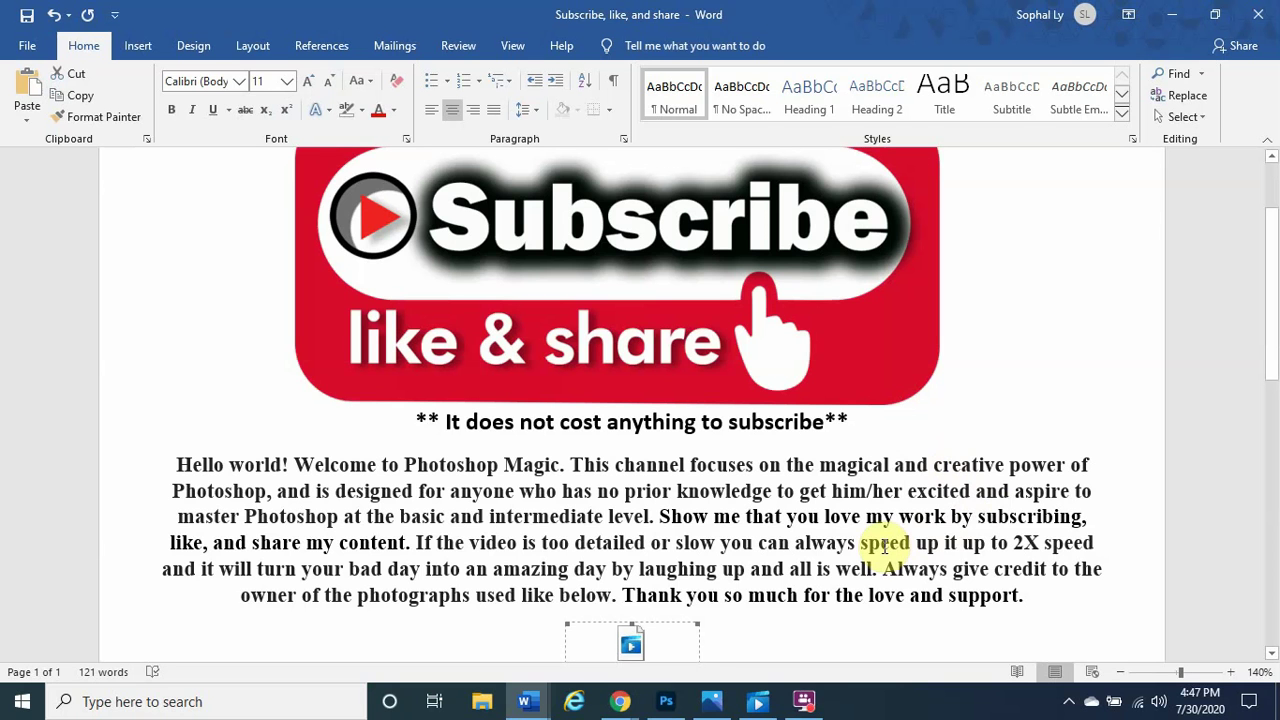
pyautogui.scroll(-3, 829, 531)
pyautogui.scroll(-3, 815, 527)
pyautogui.scroll(4, 820, 527)
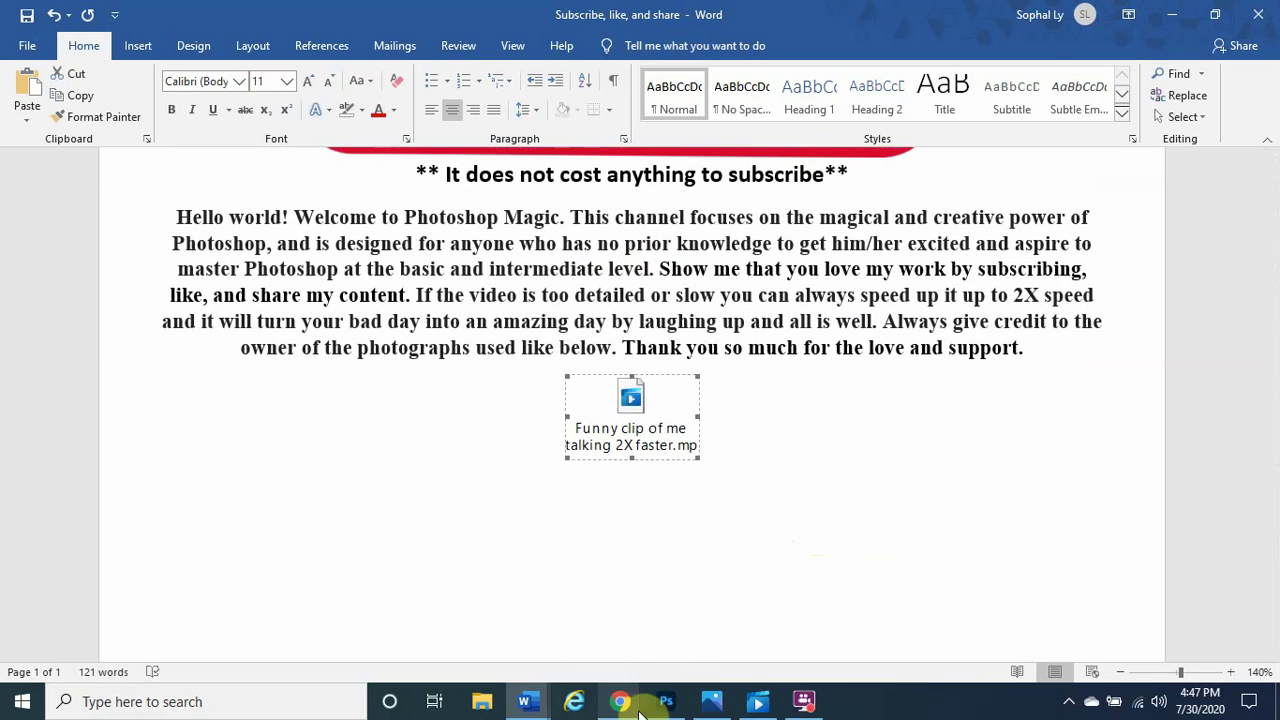
# Paste the copied credits for "Green fields near brown mountain" (title, author, source, license) below the embedded video clip.
pyautogui.click(603, 556)
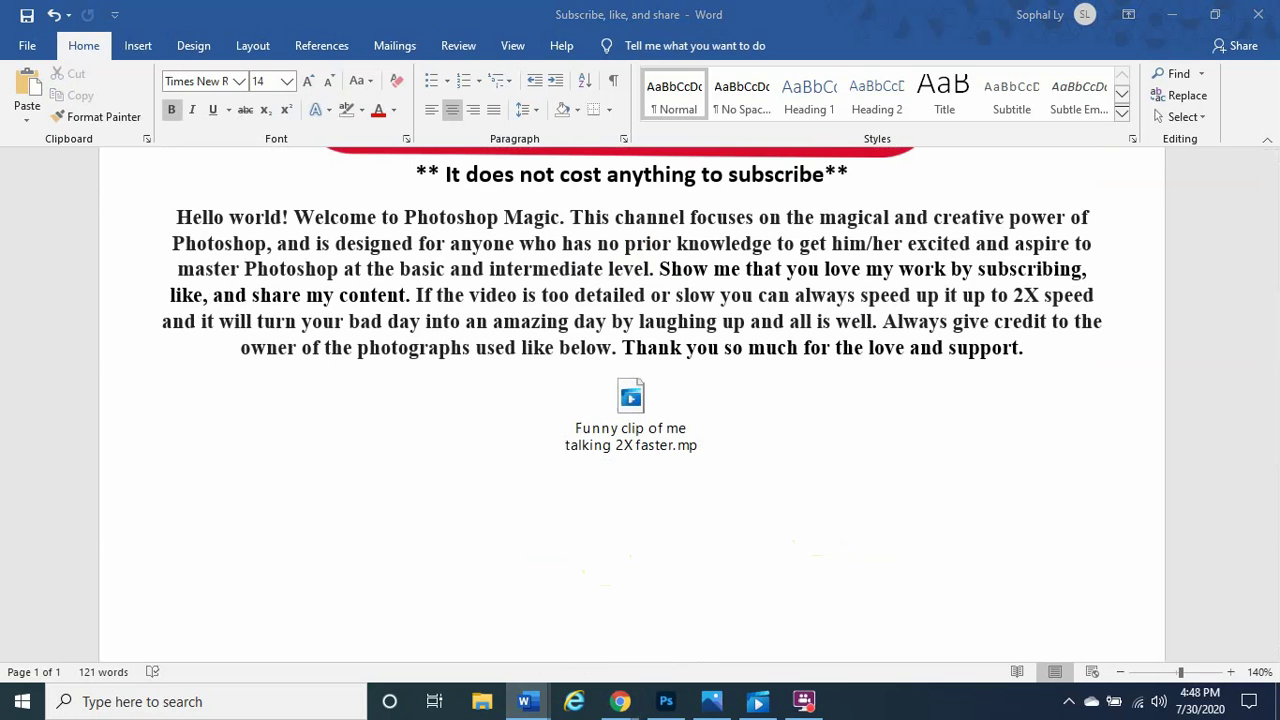
pyautogui.click(283, 497)
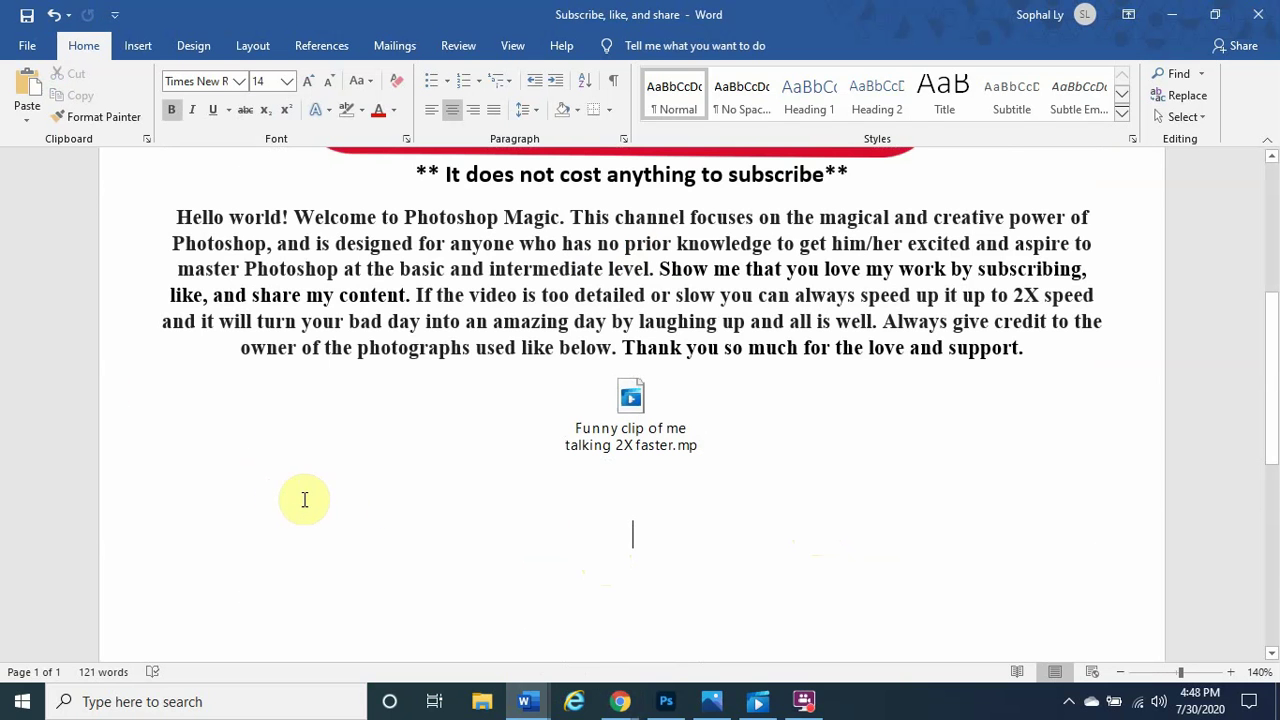
pyautogui.hotkey('ctrl', 'v')
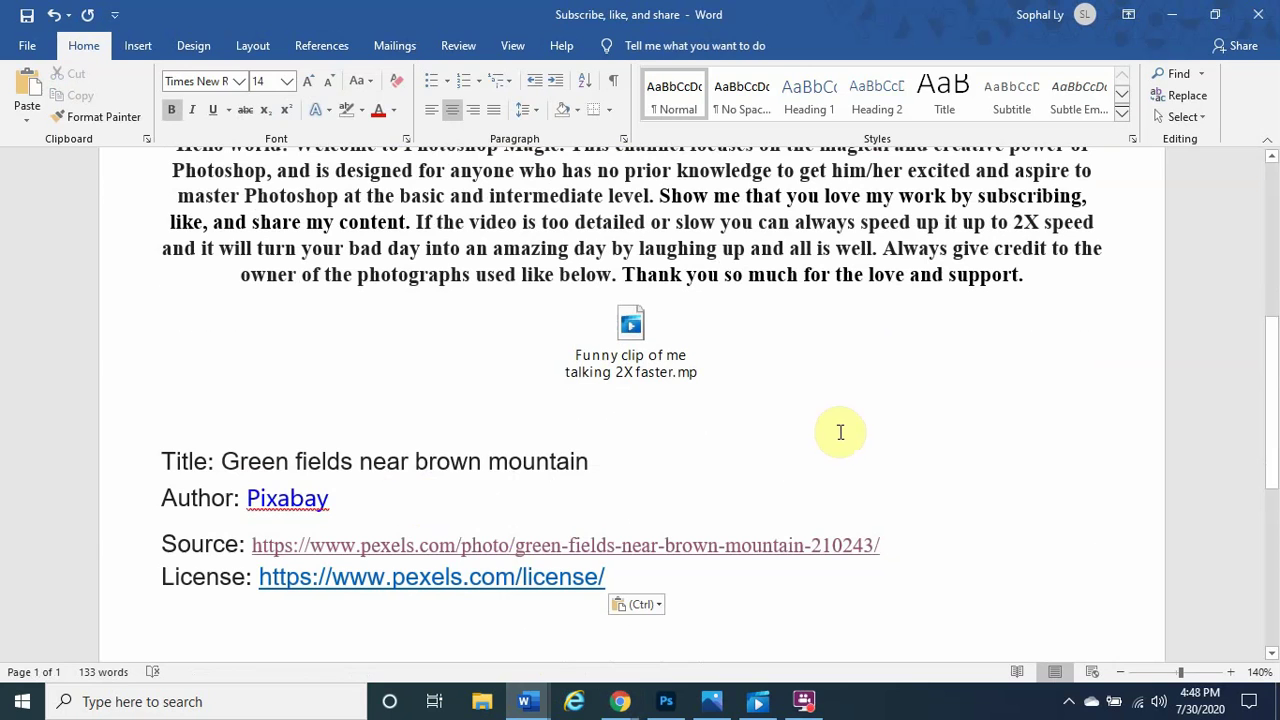
# Switch to Chrome and review the mountain photo's Pexels page, its similar photos and the allowed uses on the license page.
pyautogui.click(1172, 16)
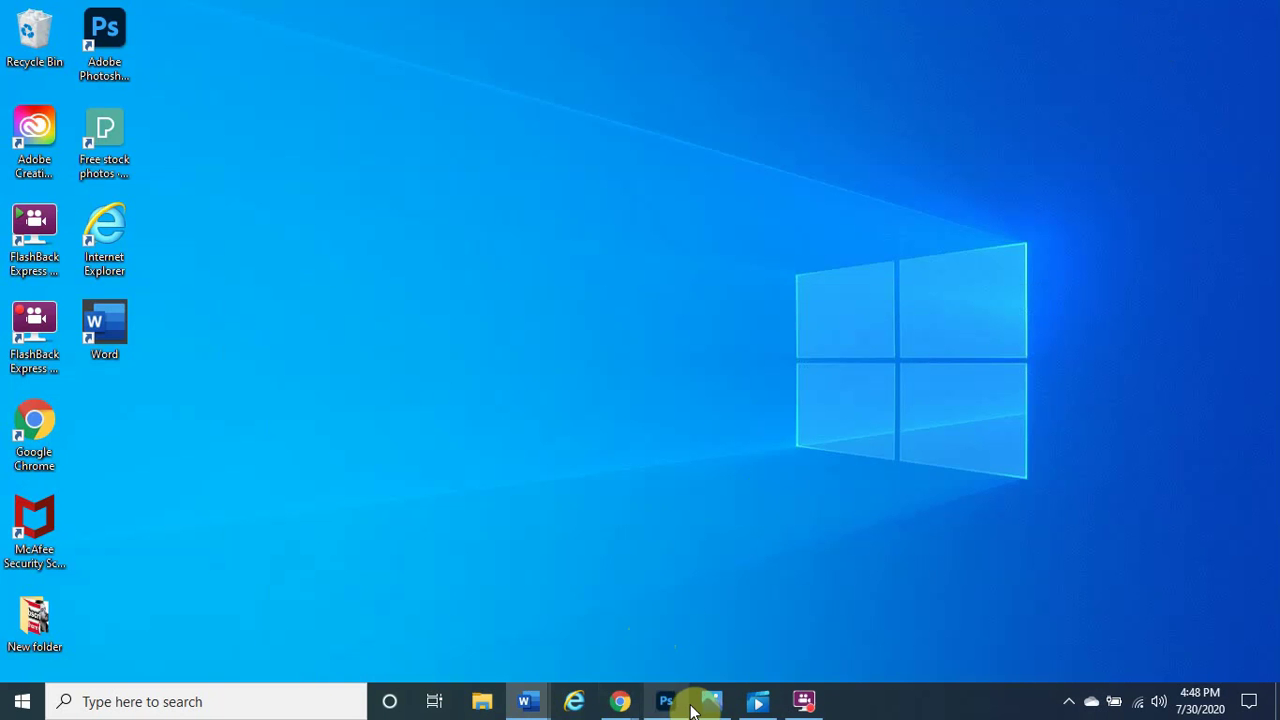
pyautogui.click(620, 700)
pyautogui.click(539, 622)
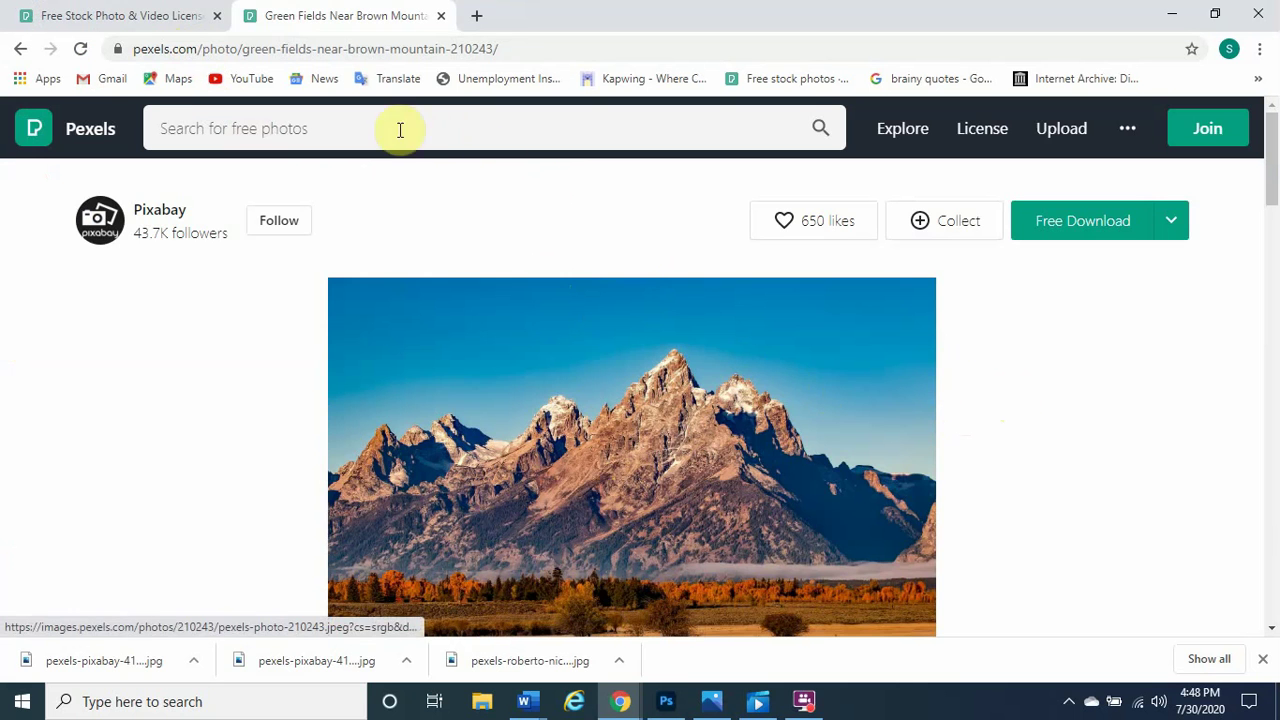
pyautogui.scroll(-3, 771, 412)
pyautogui.scroll(2, 771, 408)
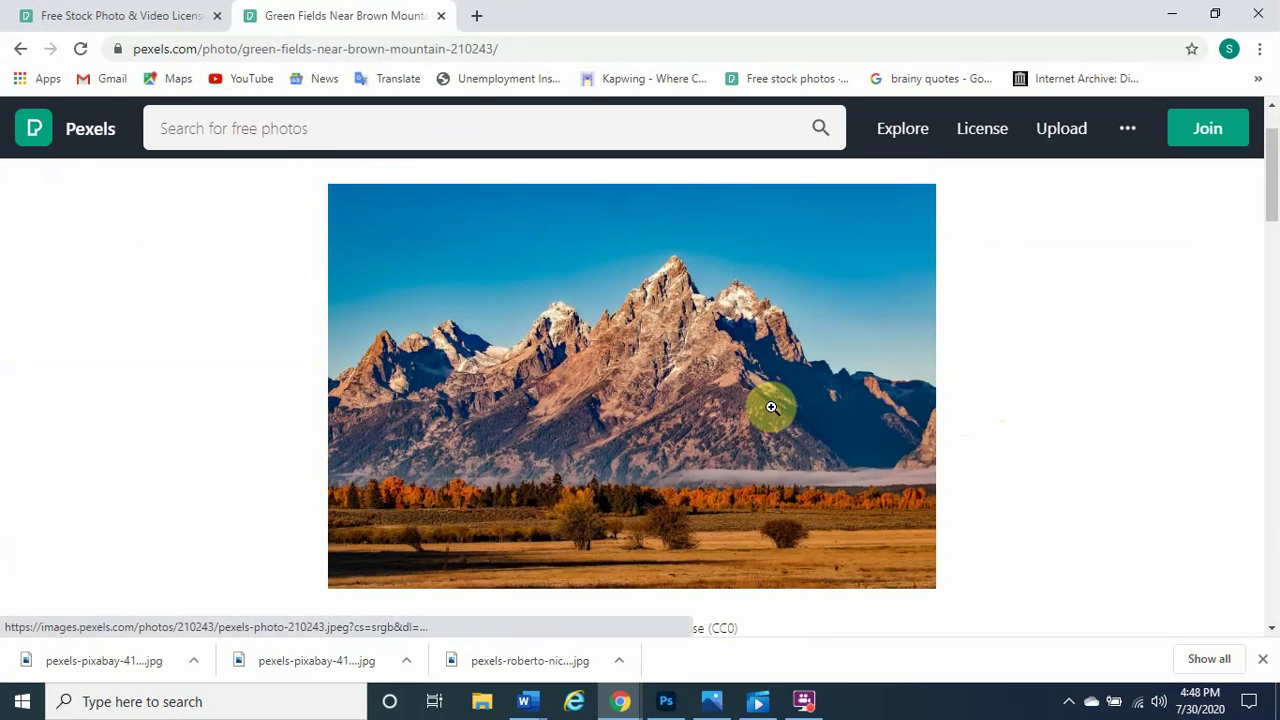
pyautogui.scroll(-4, 771, 408)
pyautogui.scroll(-2, 771, 408)
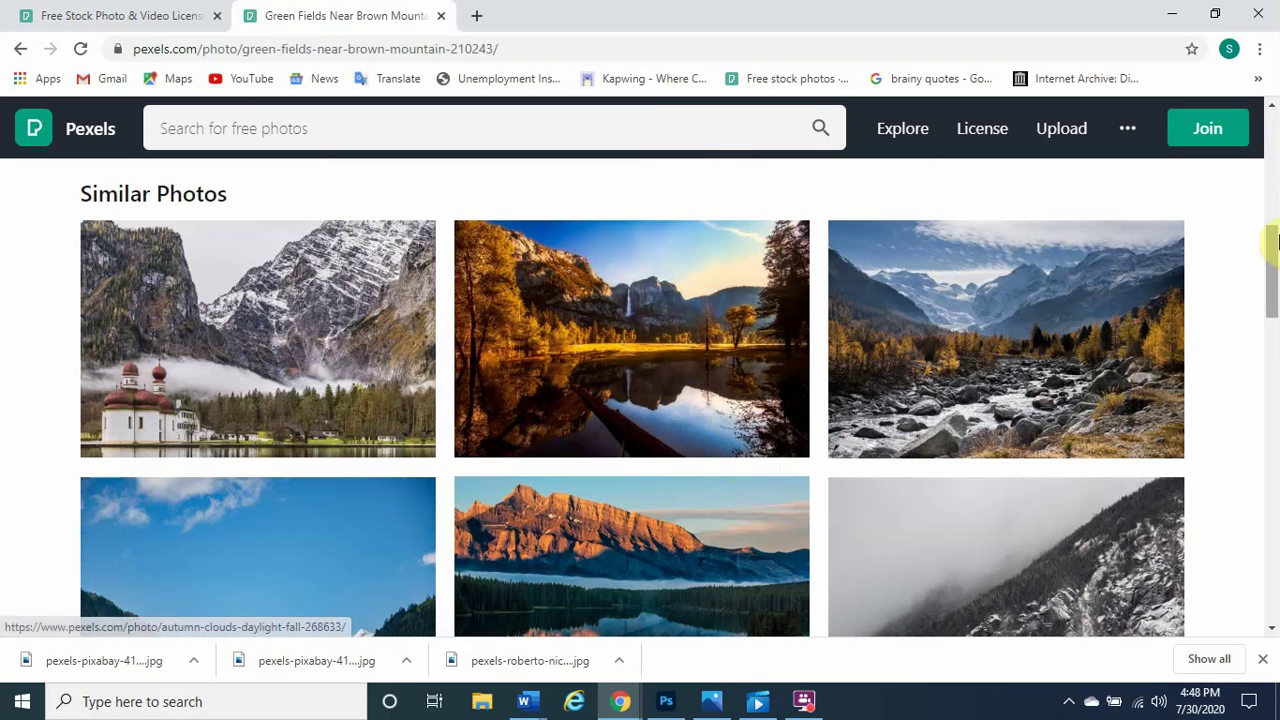
pyautogui.click(82, 12)
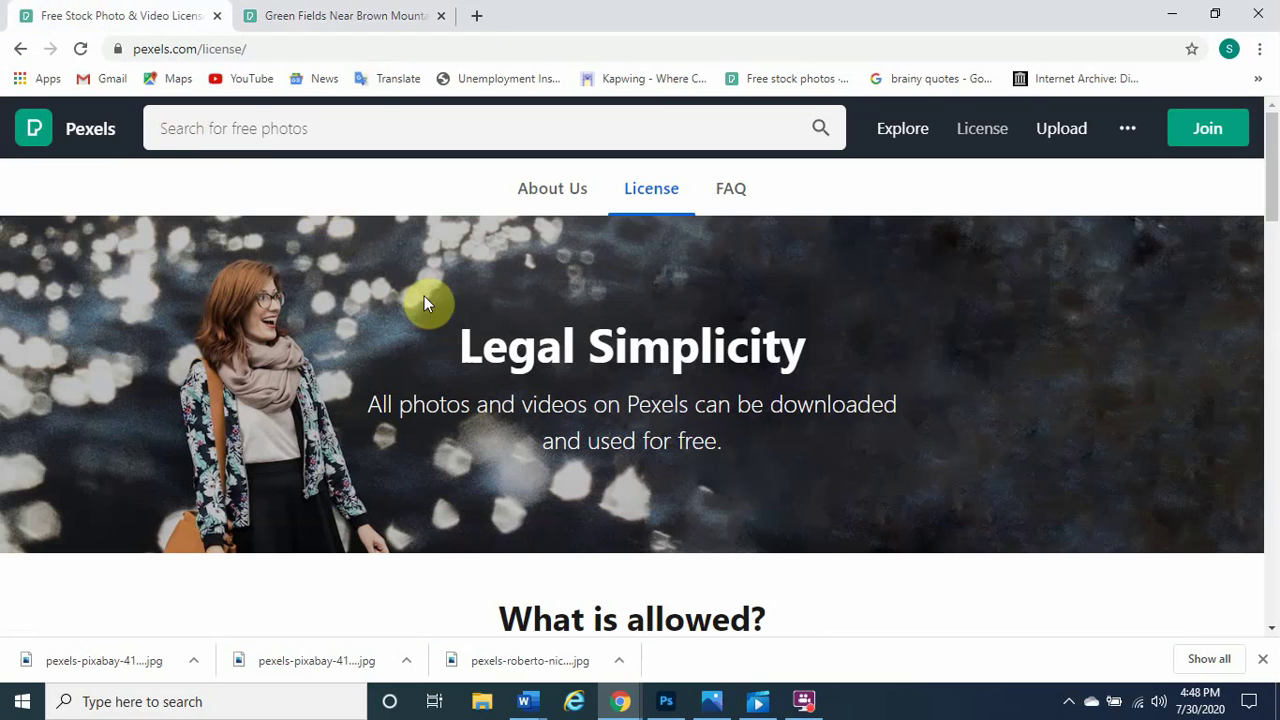
pyautogui.scroll(-4, 608, 440)
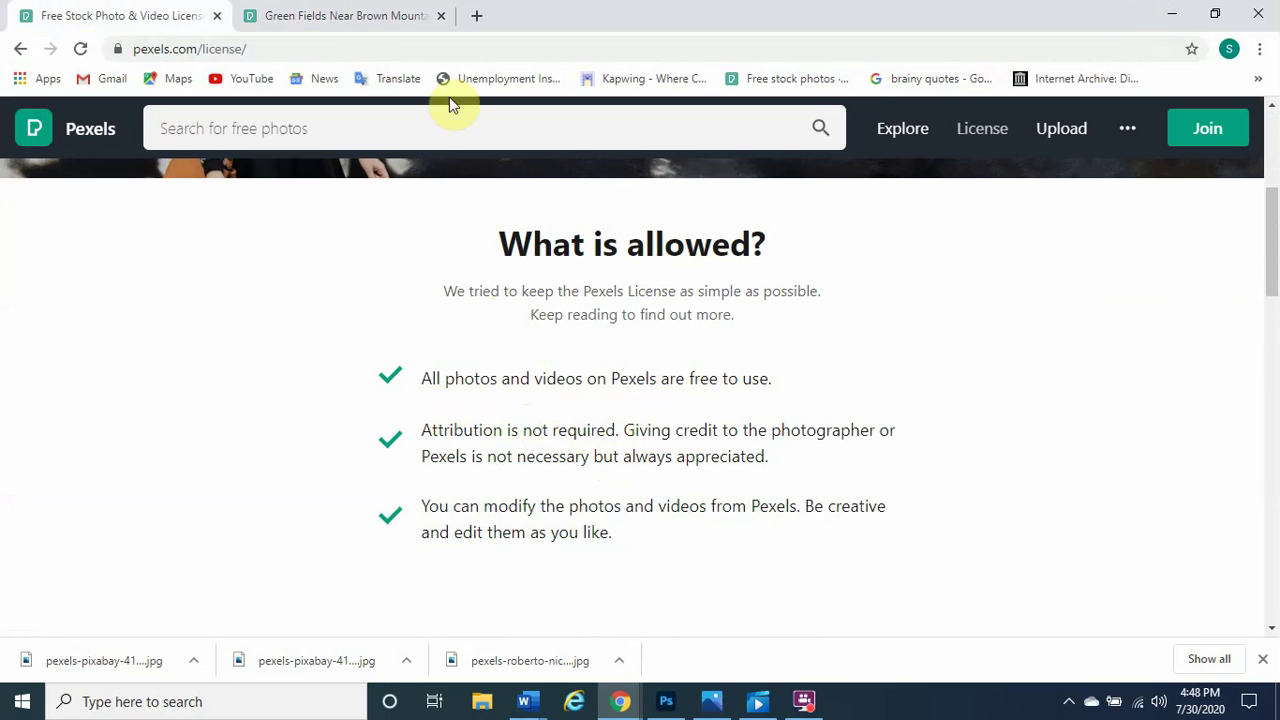
# Return to the Green Fields Near Brown Mountain photo page and download the photo for free.
pyautogui.click(355, 12)
pyautogui.scroll(10, 453, 380)
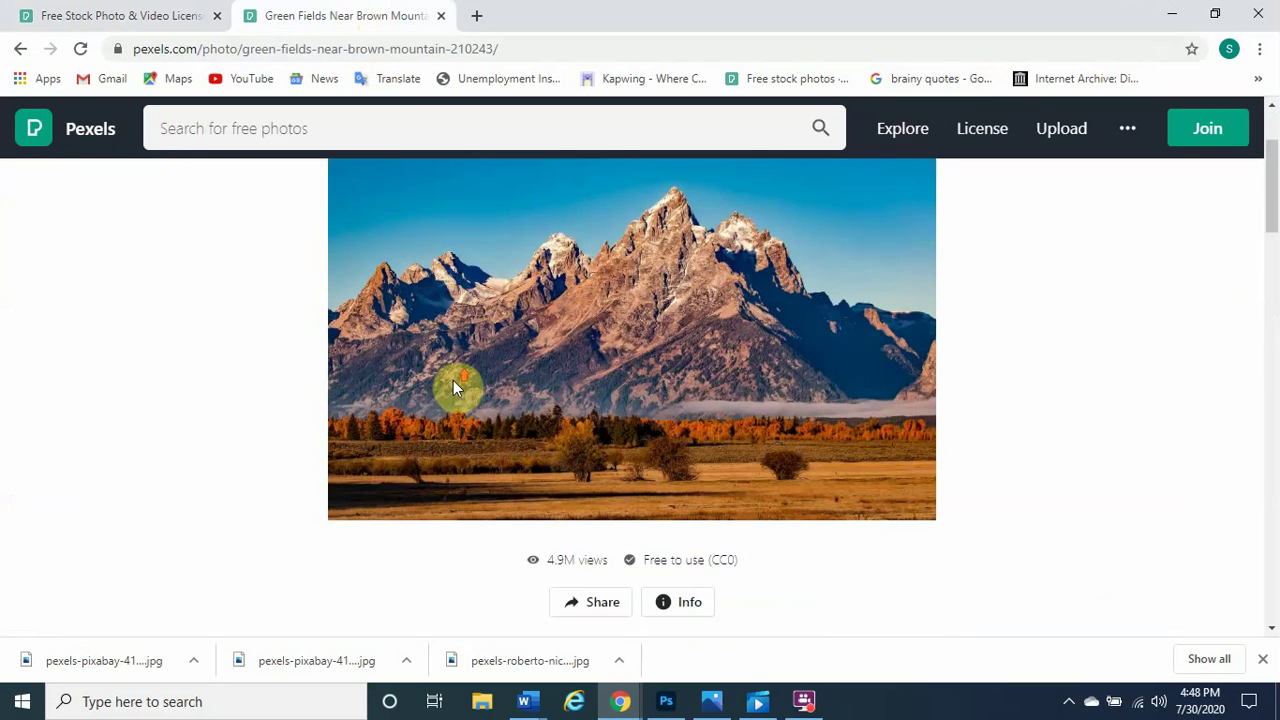
pyautogui.scroll(1, 453, 380)
pyautogui.click(1171, 222)
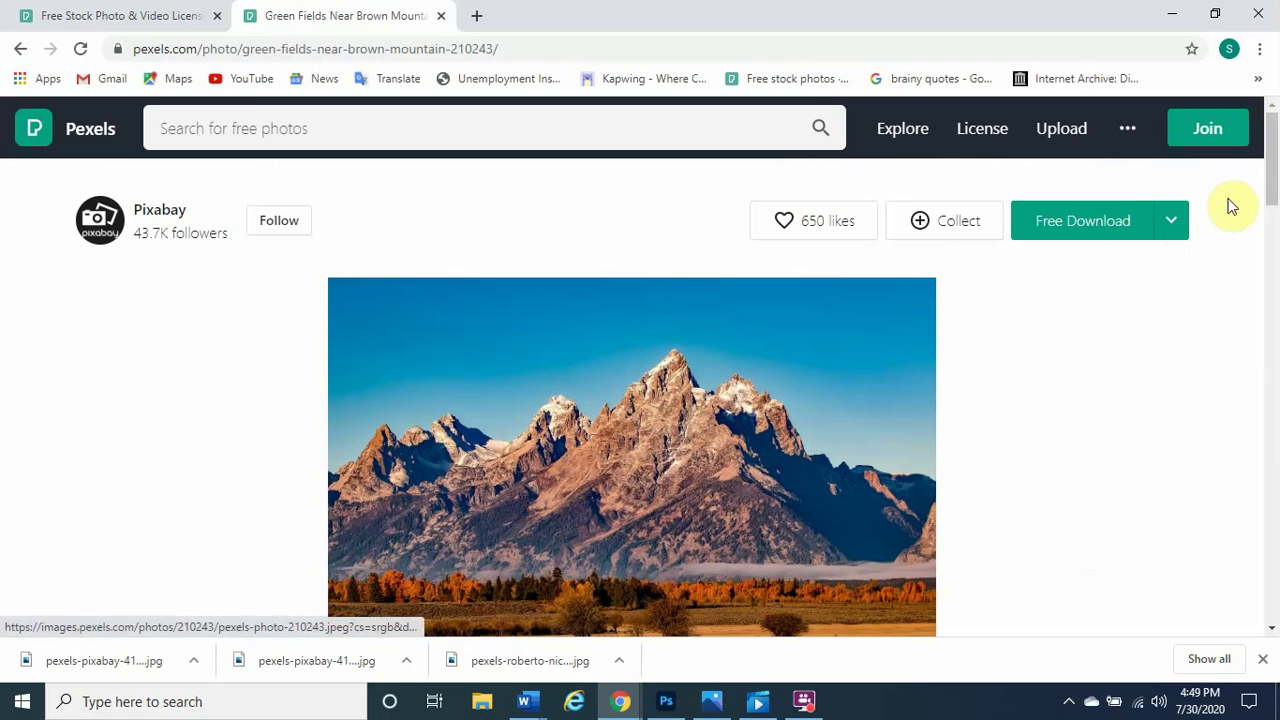
pyautogui.click(1171, 225)
pyautogui.click(1093, 540)
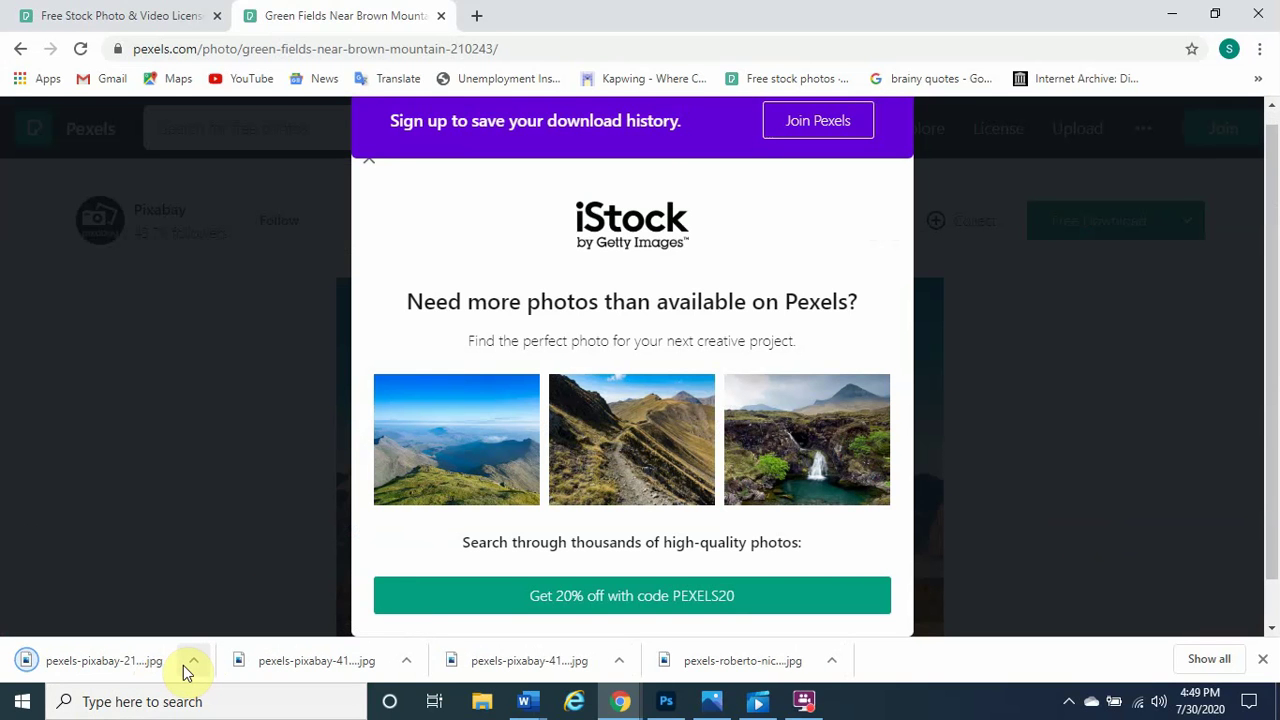
# Show the newly downloaded photo in its folder, and minimise the folder and browser windows.
pyautogui.click(198, 662)
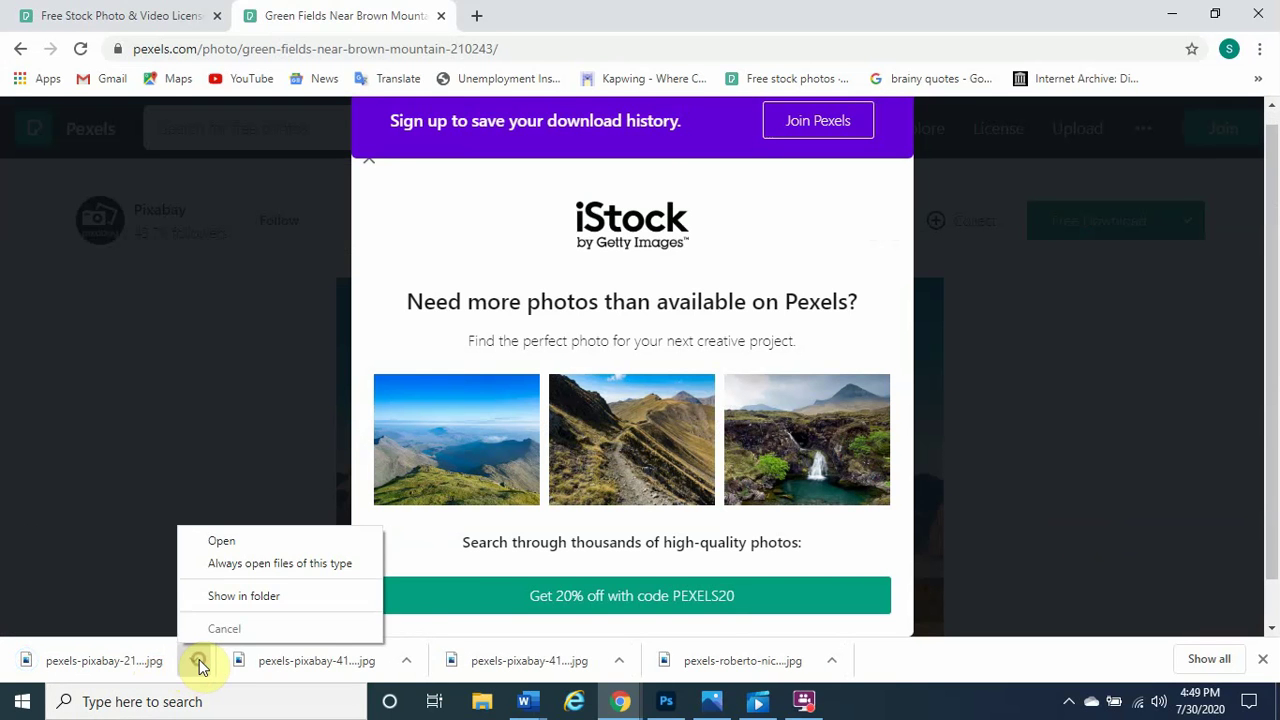
pyautogui.click(243, 598)
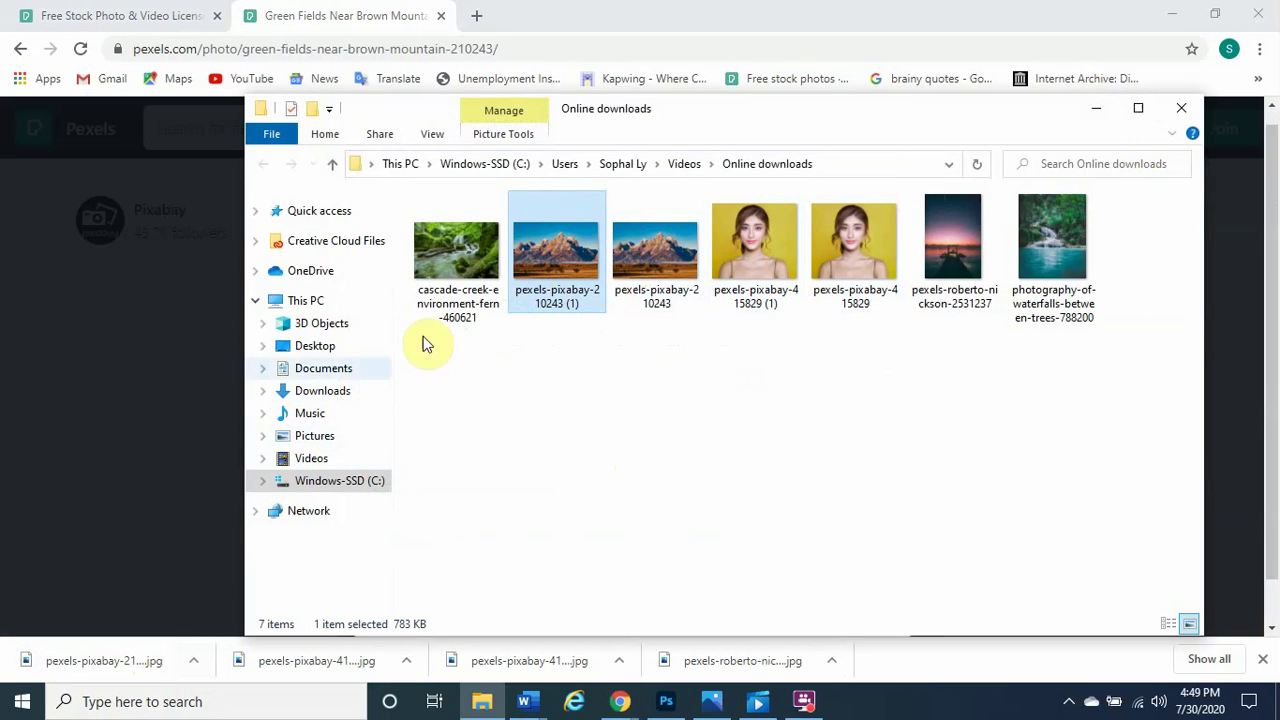
pyautogui.click(1096, 108)
pyautogui.click(1178, 20)
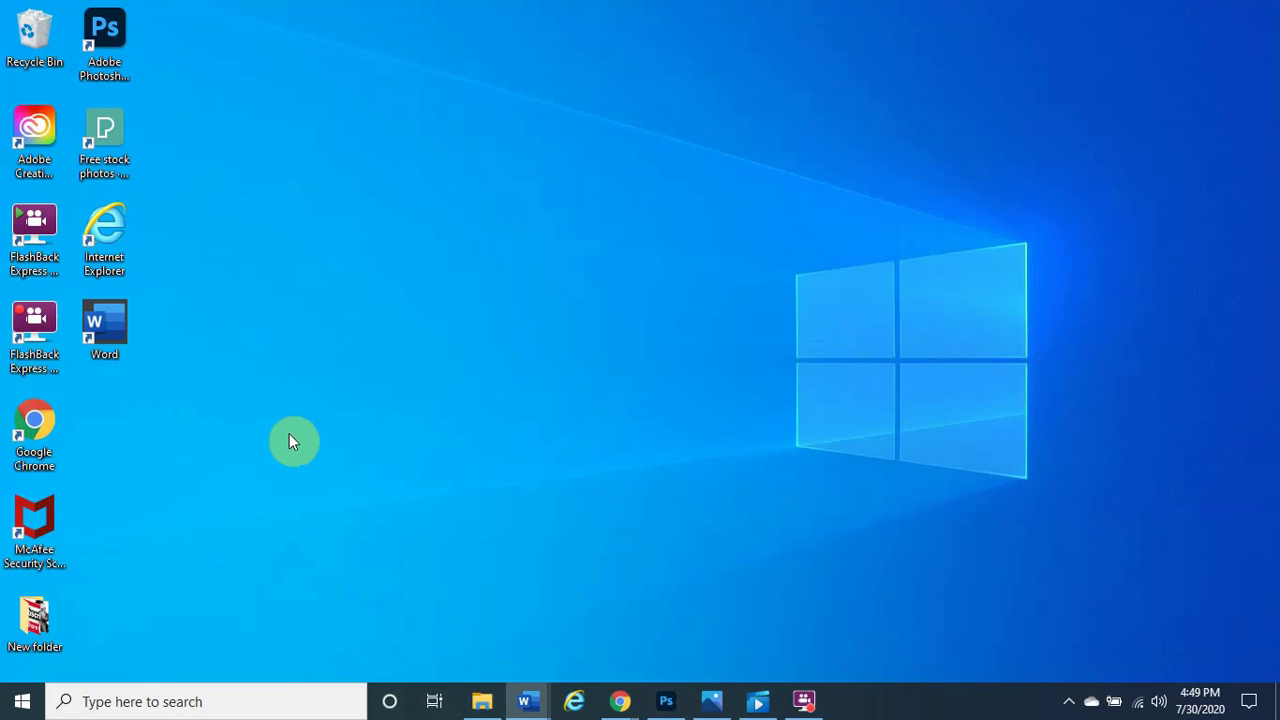
# Switch to Photoshop and open the JPG pexels-pixabay-210243 from the Content files folder of project #10.
pyautogui.click(666, 699)
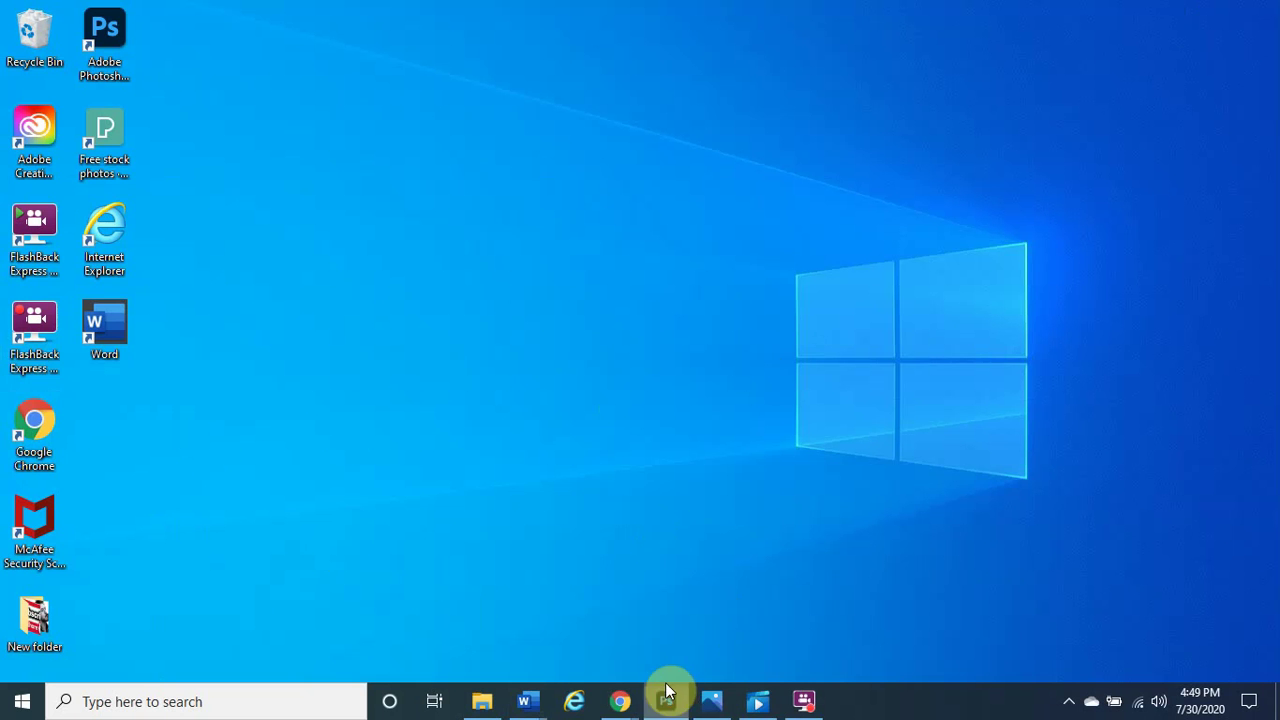
pyautogui.click(41, 10)
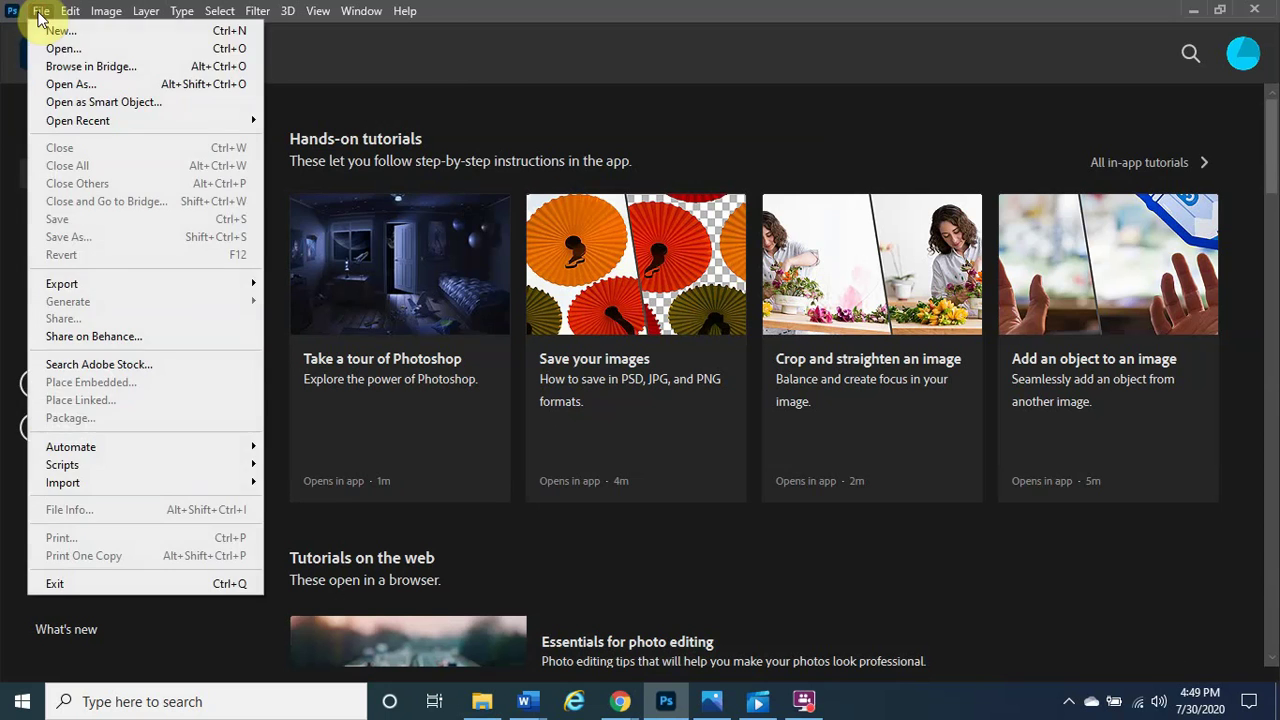
pyautogui.click(82, 48)
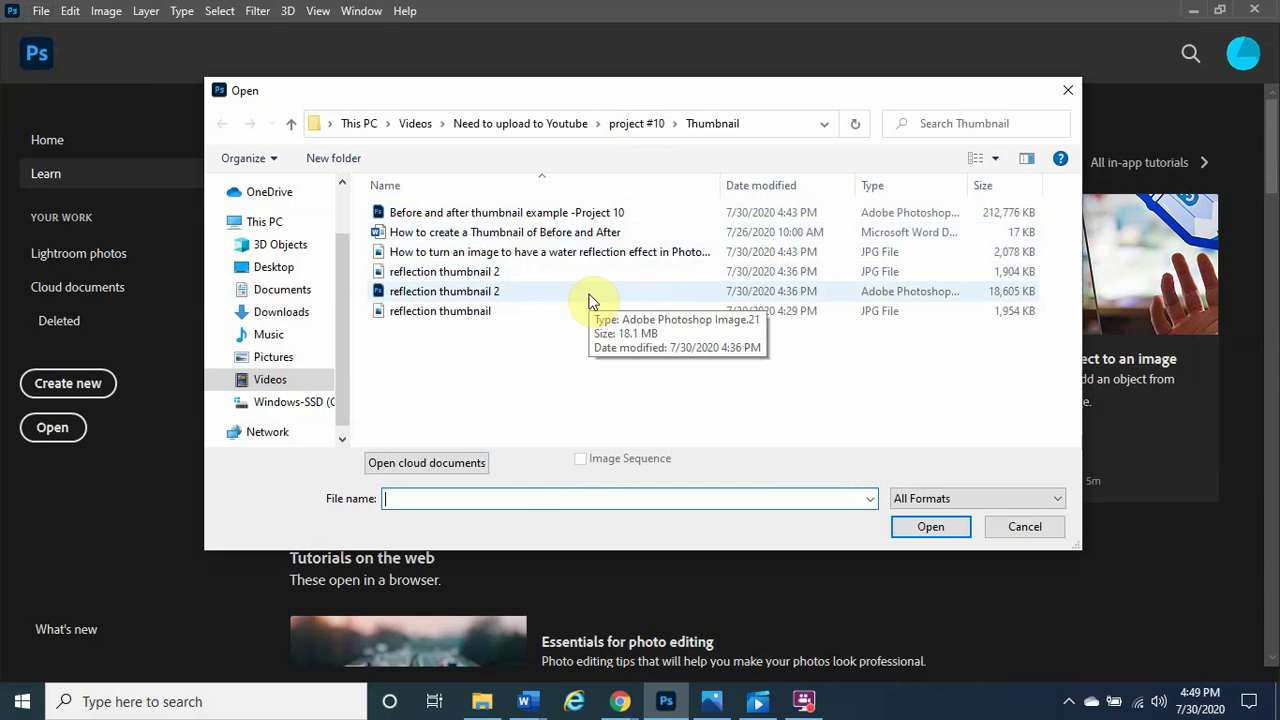
pyautogui.click(635, 124)
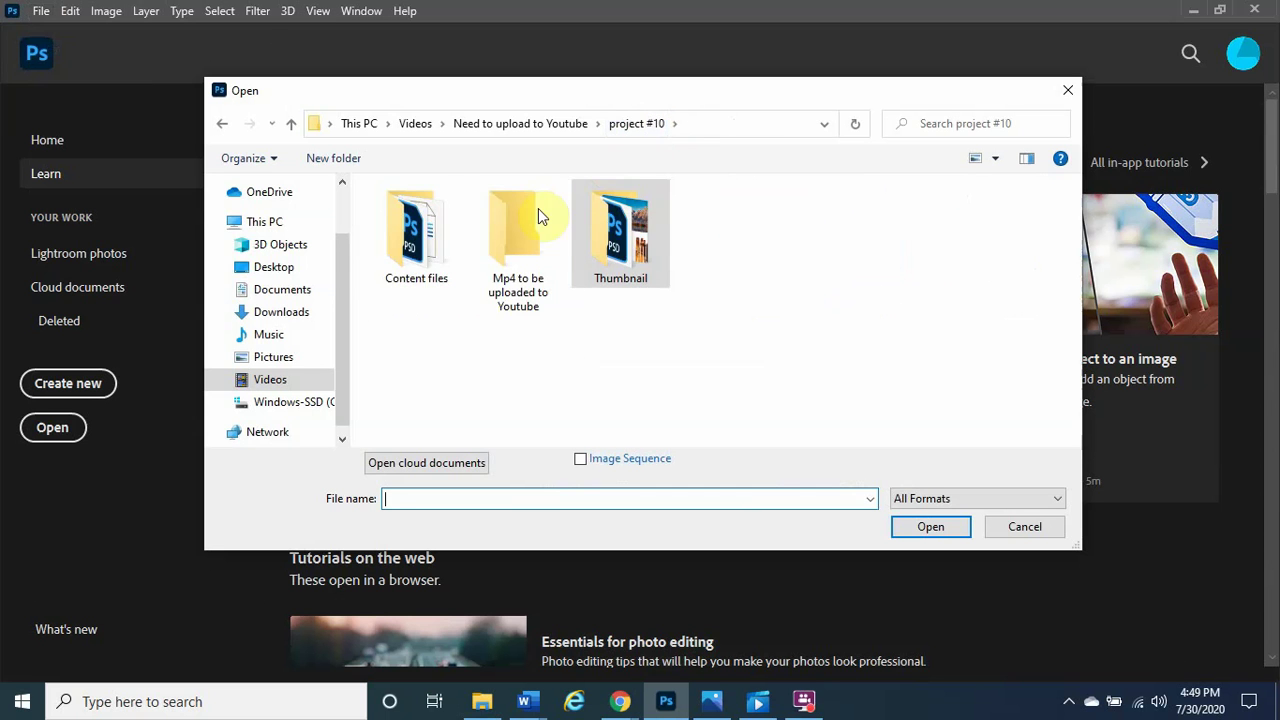
pyautogui.doubleClick(432, 226)
pyautogui.click(436, 214)
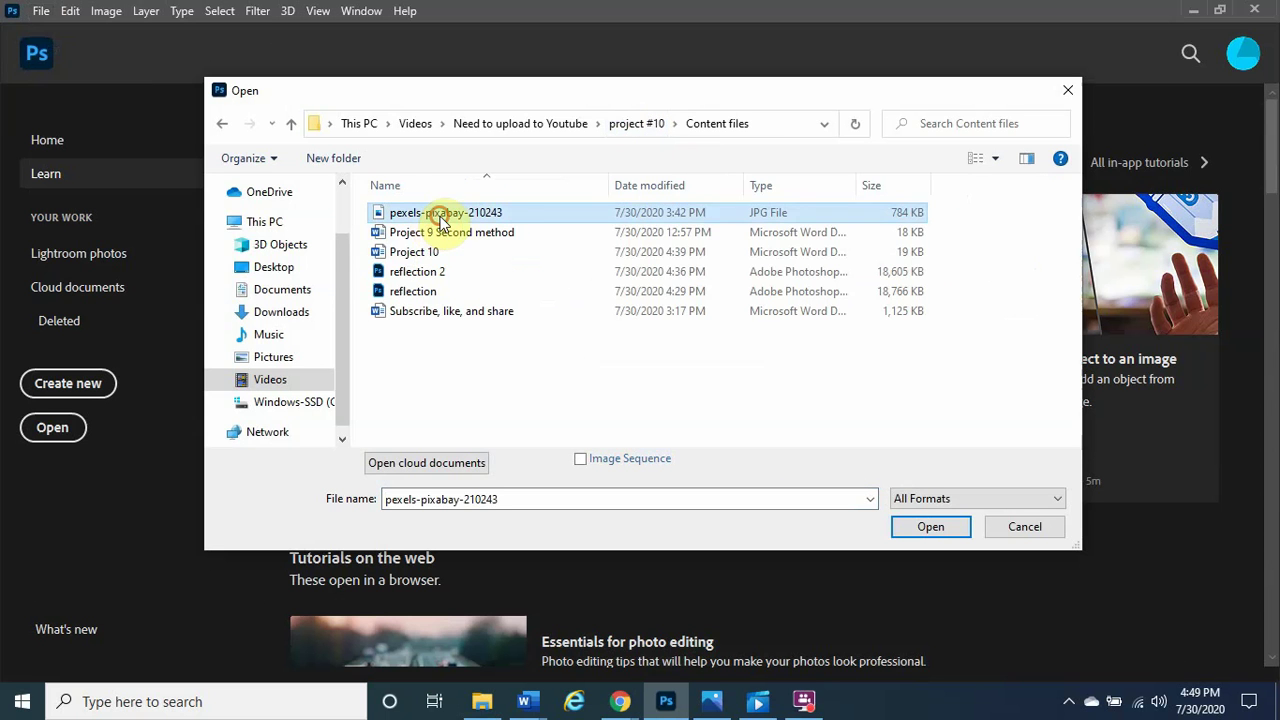
pyautogui.click(926, 526)
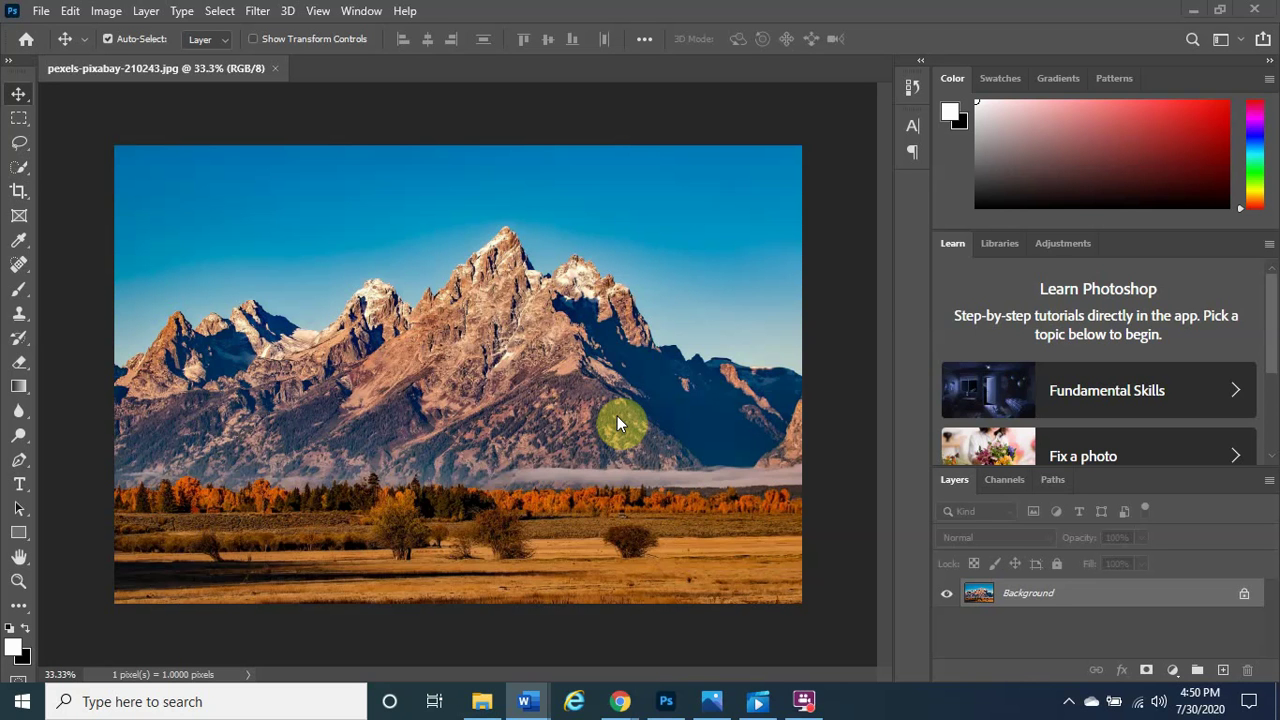
# Zoom in on the mountain photo to 100% and back out to 33.3% to view the whole image.
pyautogui.click(461, 490)
pyautogui.press('ctrl')
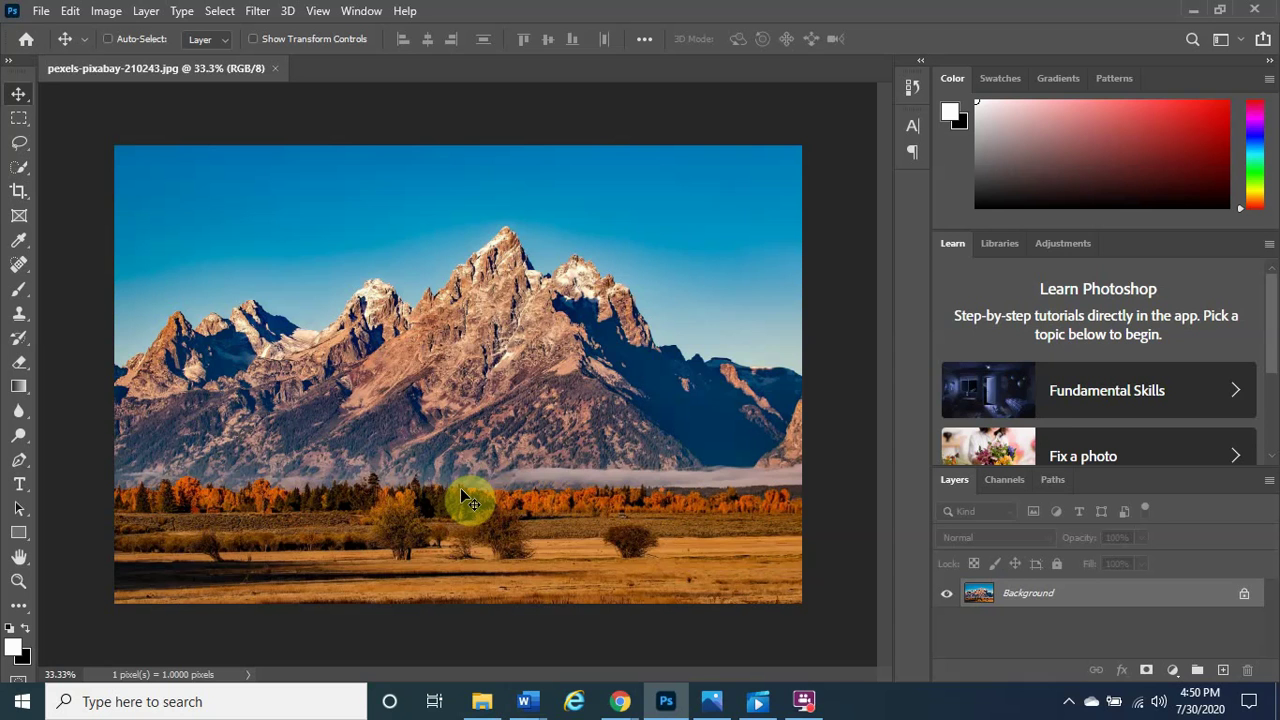
pyautogui.hotkey('ctrl', '+')
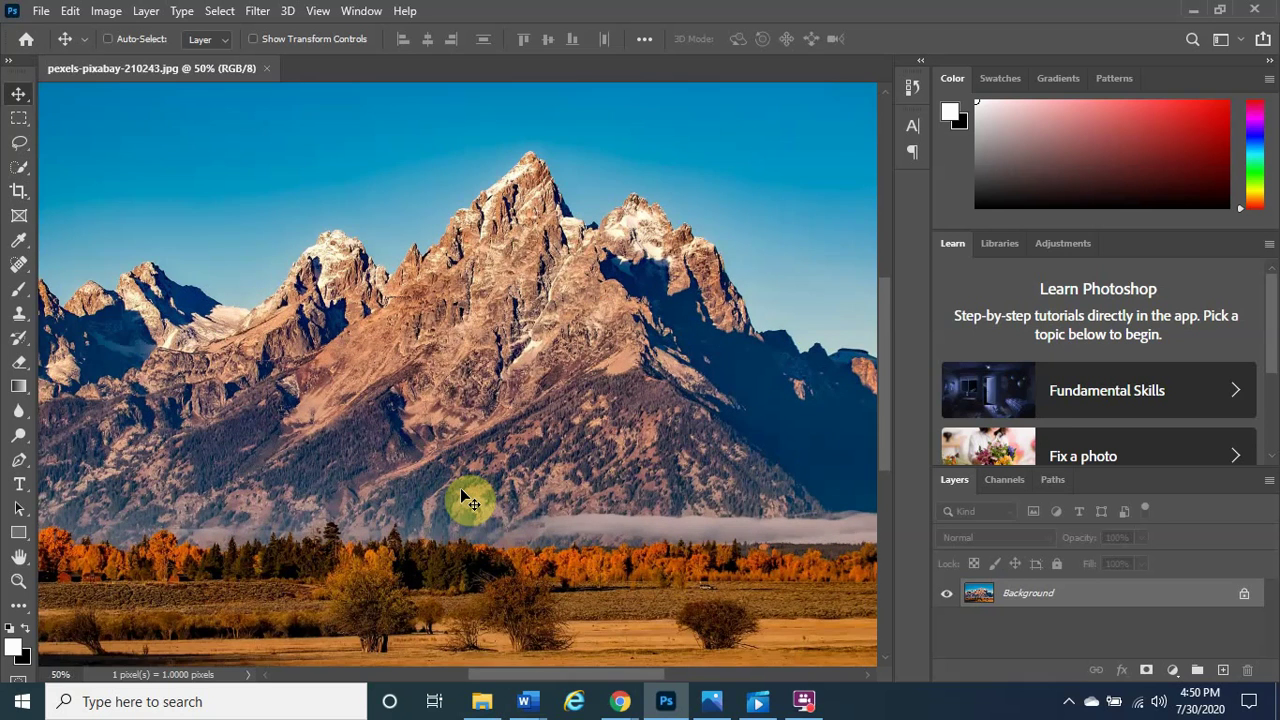
pyautogui.hotkey('ctrl', '+')
pyautogui.hotkey('ctrl', '+')
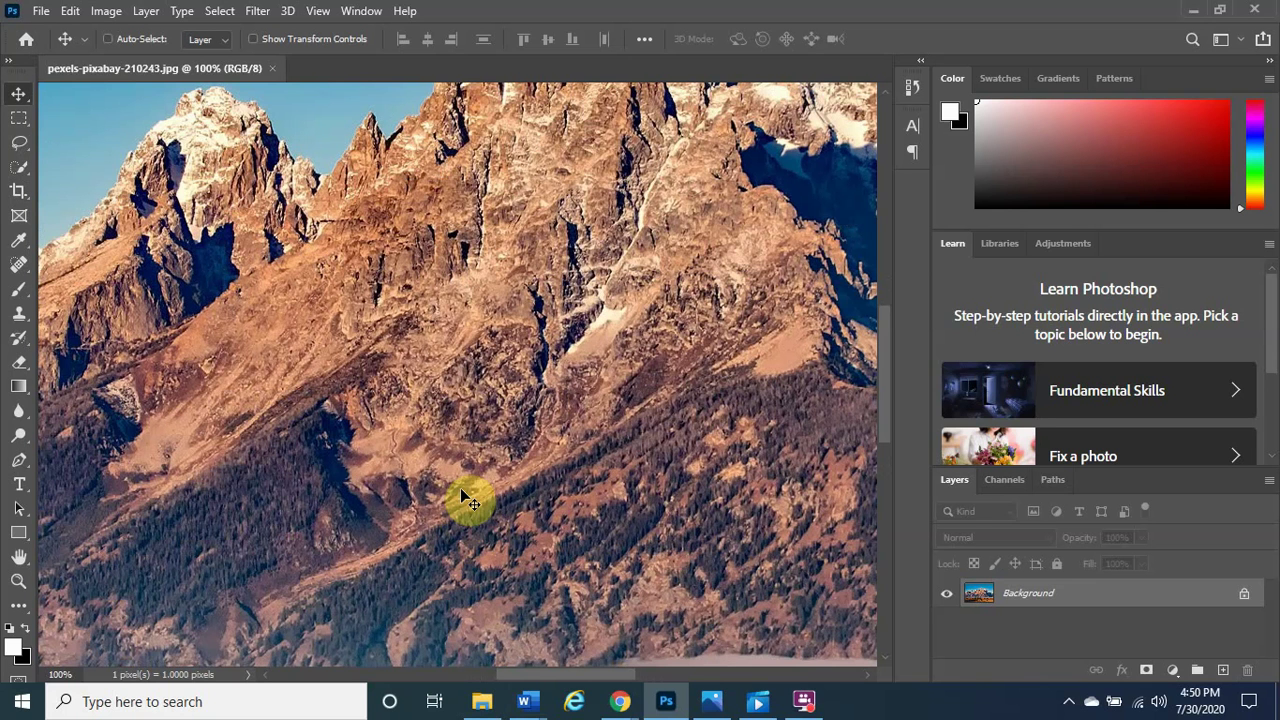
pyautogui.hotkey('ctrl', '-')
pyautogui.hotkey('ctrl', '-')
pyautogui.hotkey('ctrl', '-')
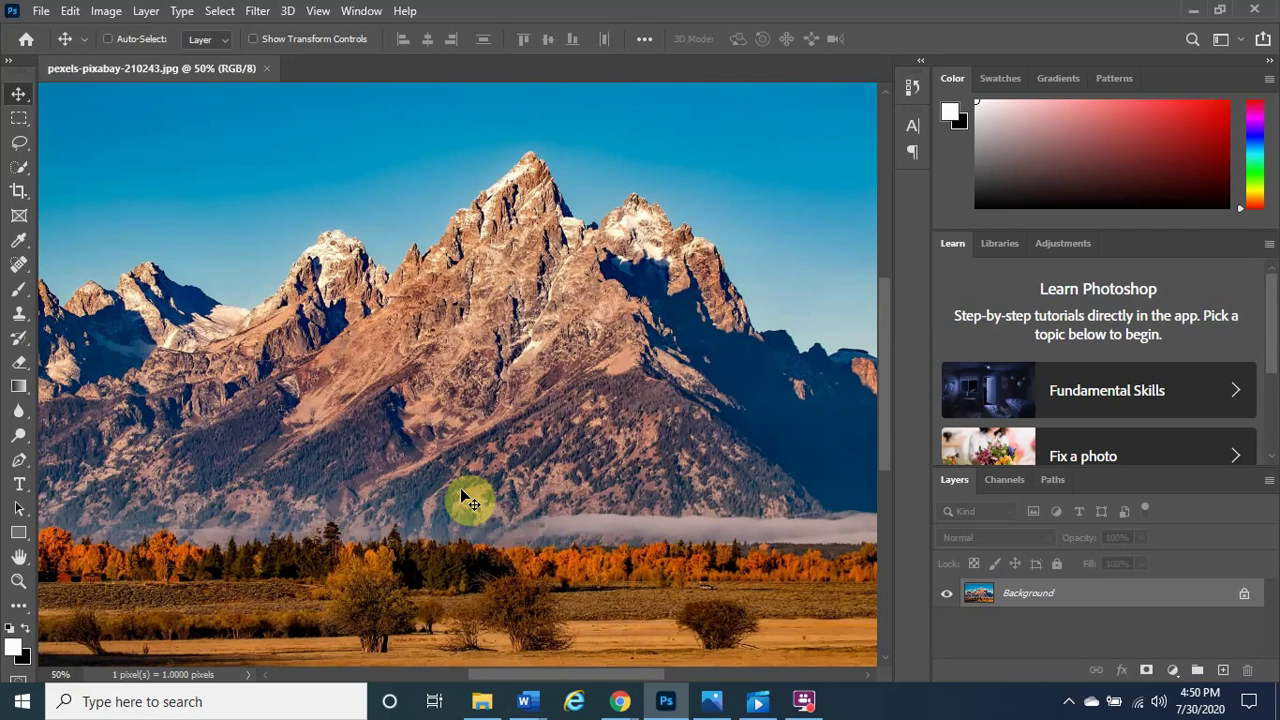
pyautogui.press('ctrl')
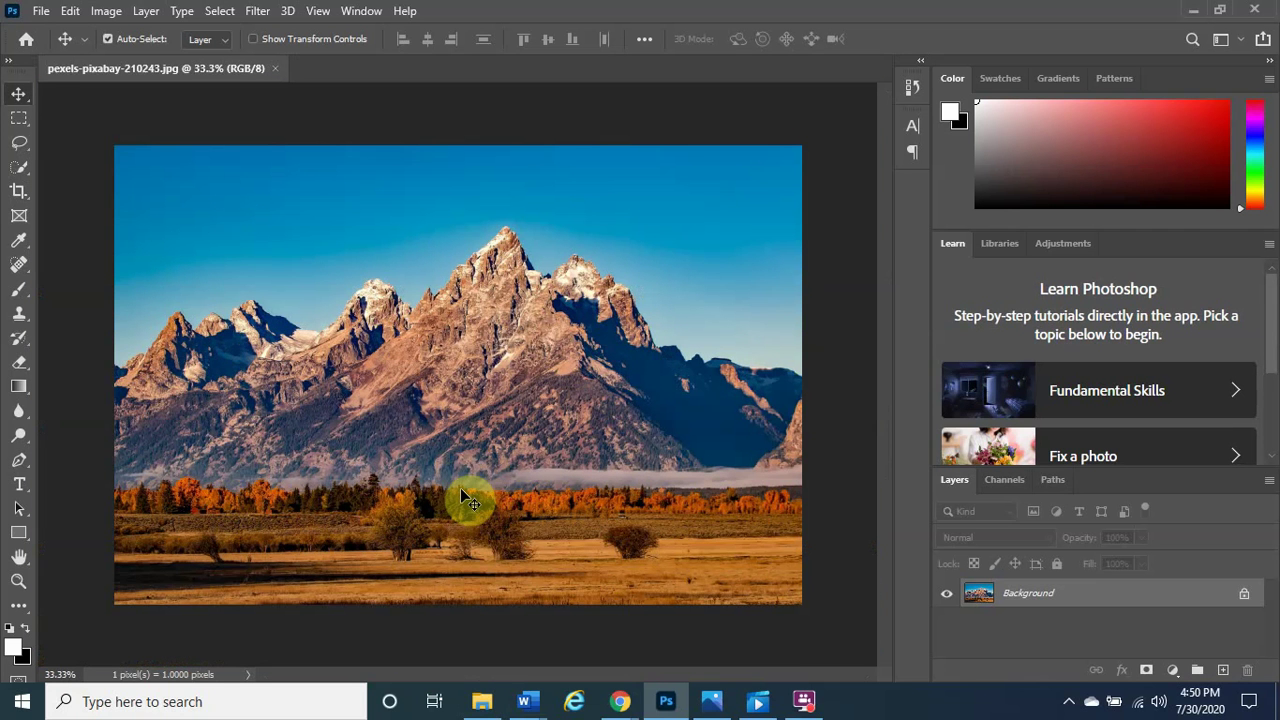
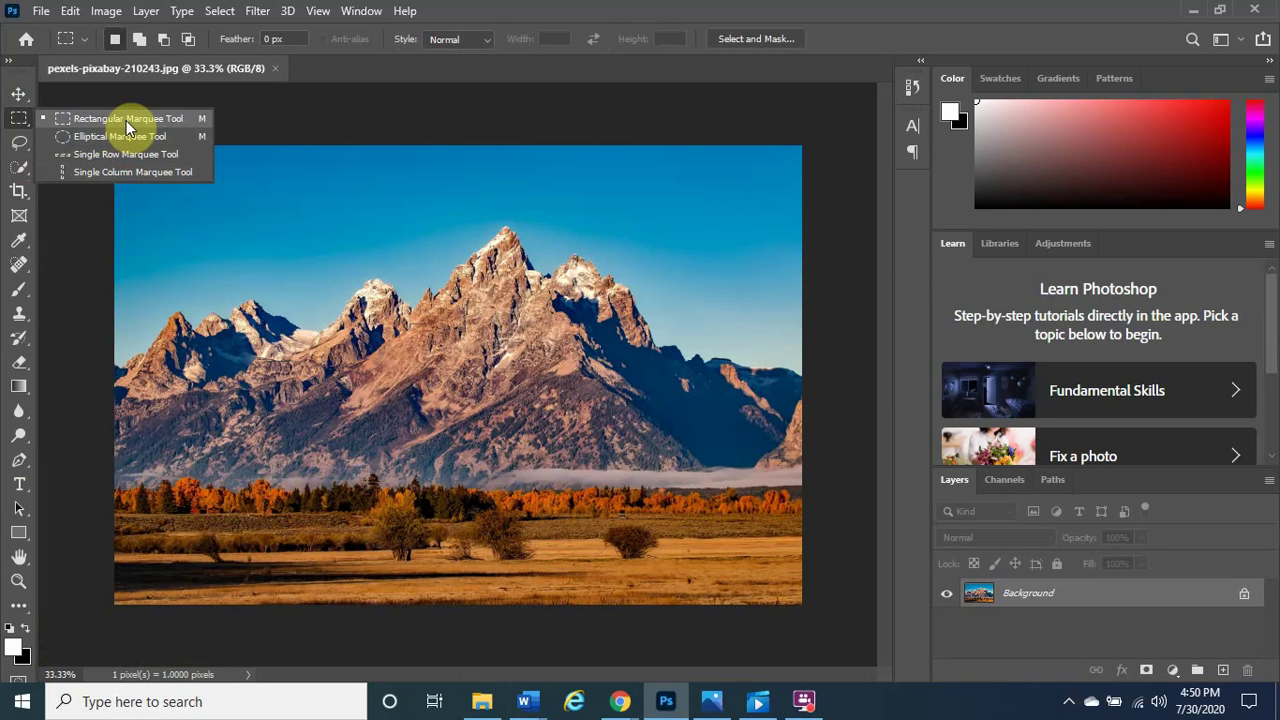
# Select the full width of the photo from its top edge down to the tree line's base with the Rectangular Marquee and copy it to a new layer.
pyautogui.click(126, 120)
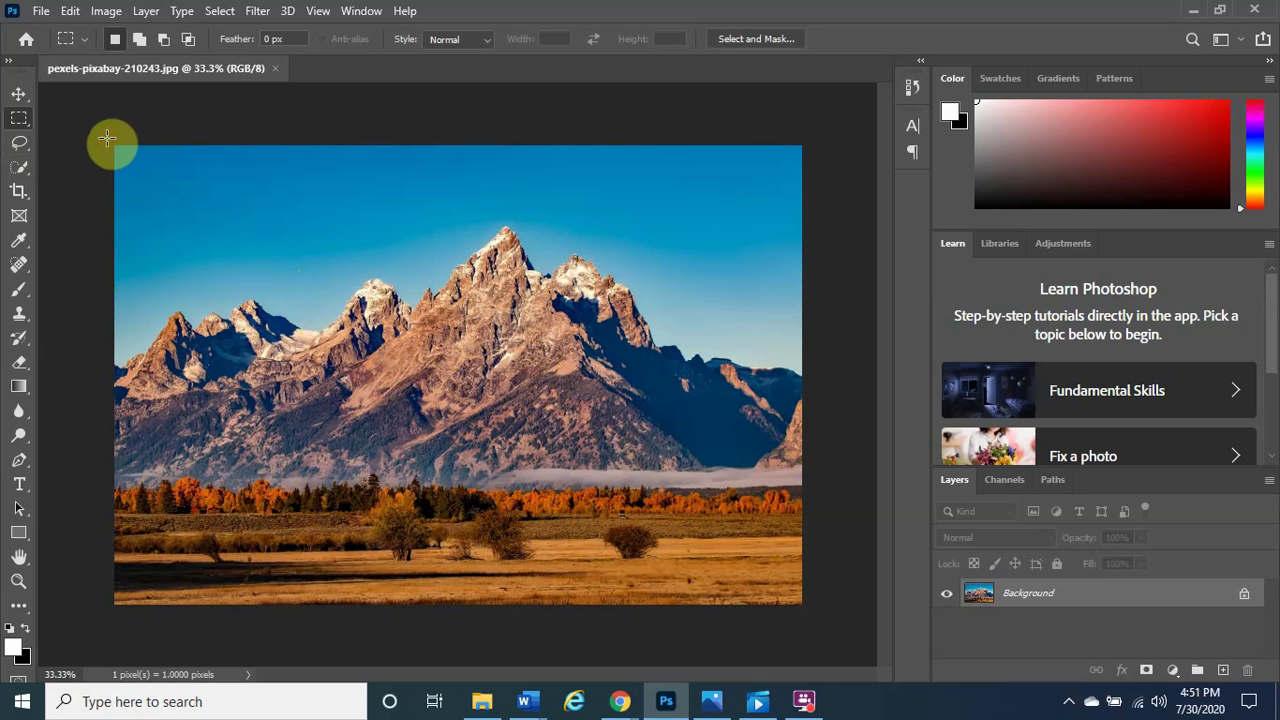
pyautogui.moveTo(114, 145); pyautogui.dragTo(810, 513)
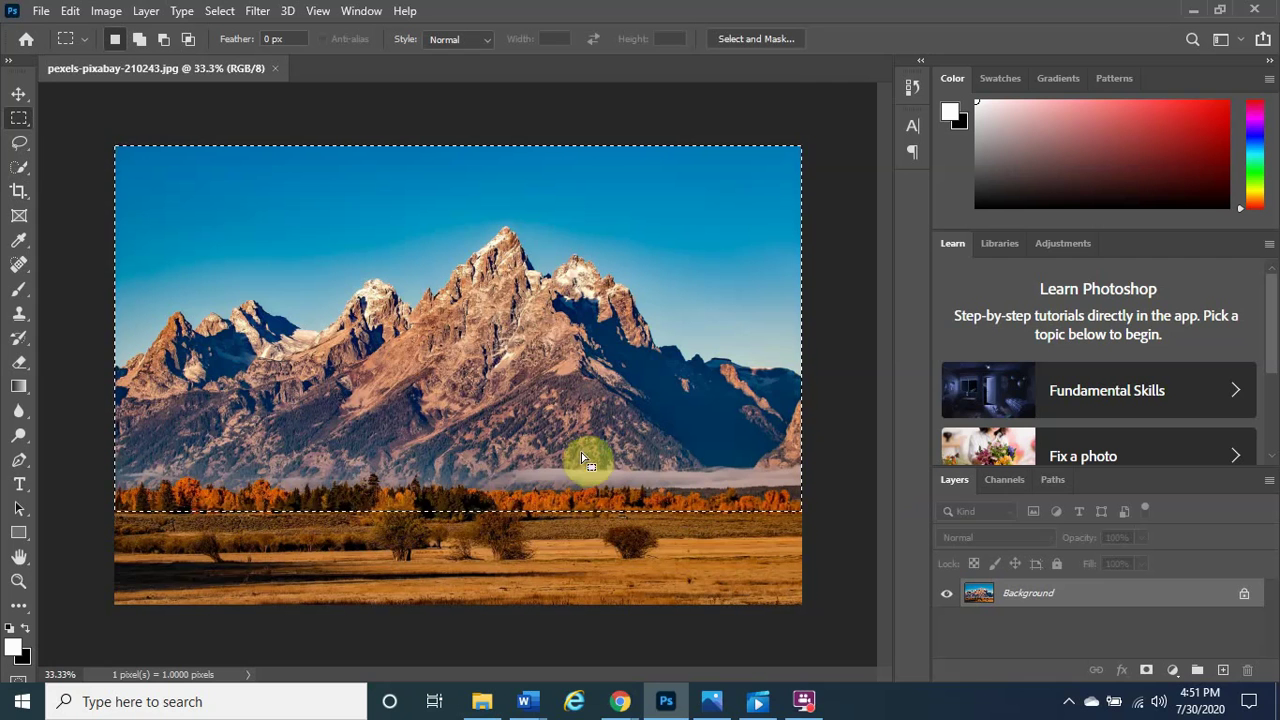
pyautogui.hotkey('alt', 'Tab')
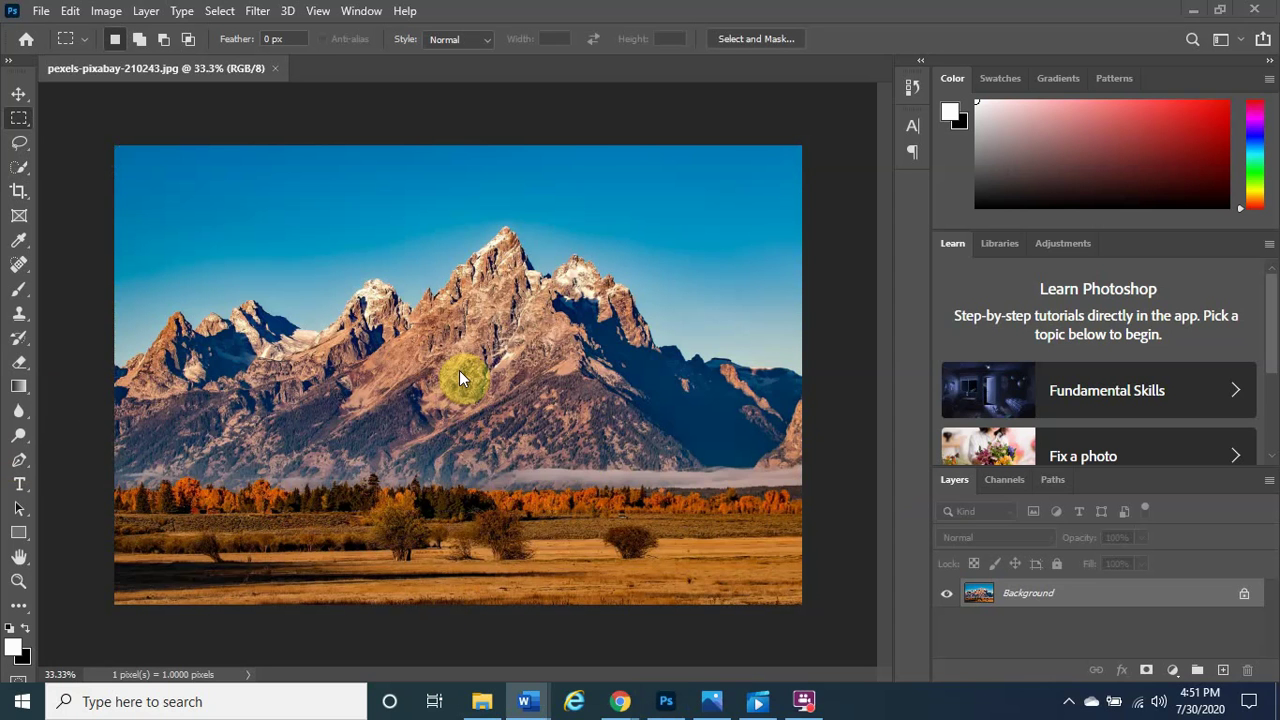
pyautogui.hotkey('alt', 'Tab')
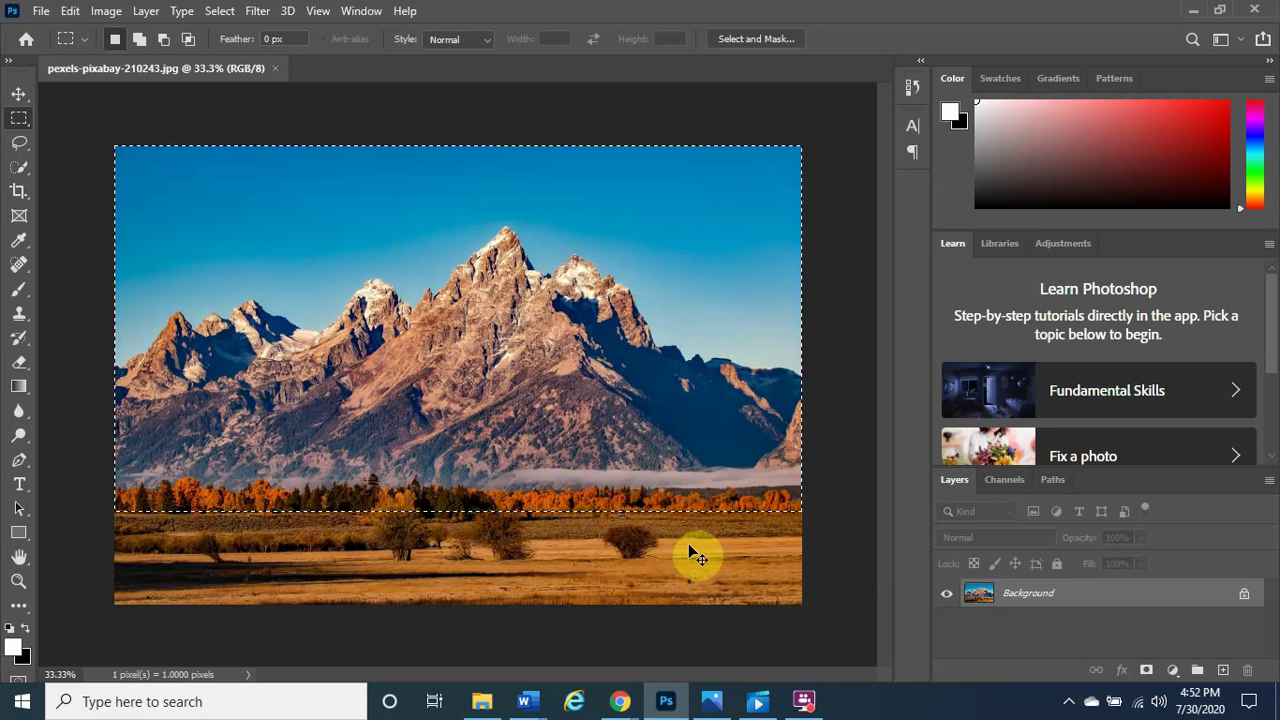
pyautogui.hotkey('ctrl', 'j')
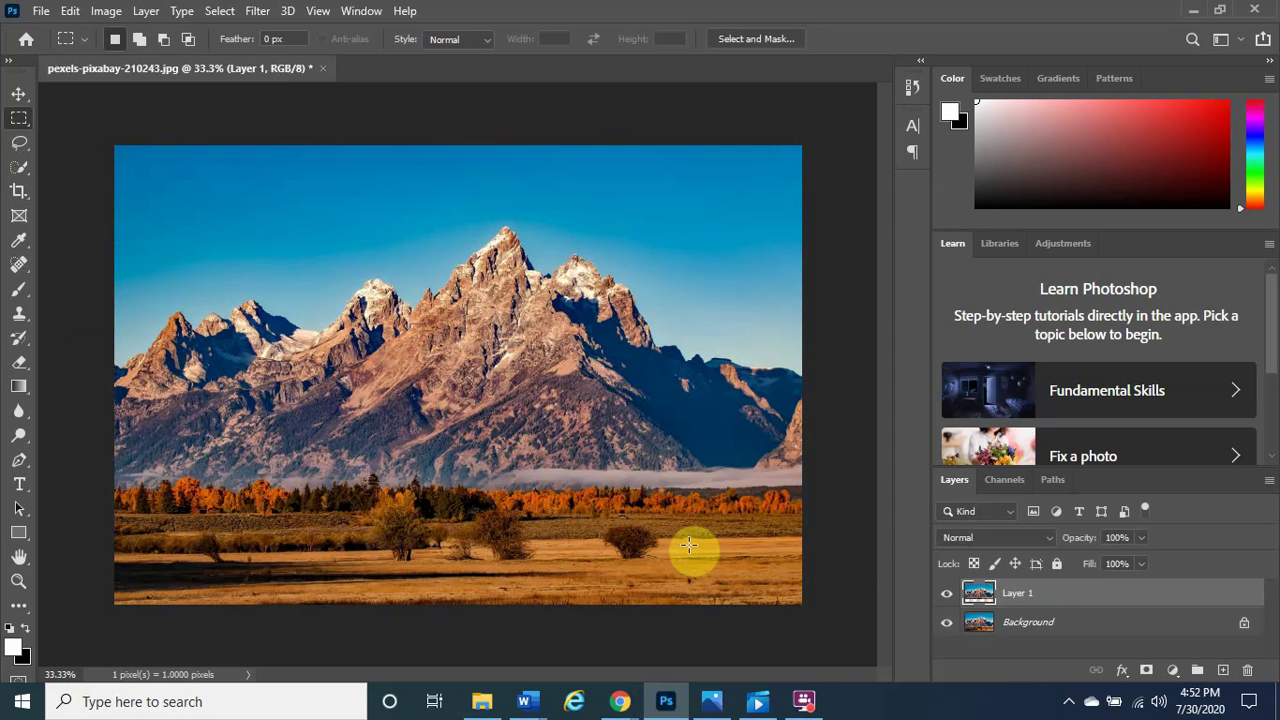
# Free-transform Layer 1, the copied mountain and tree section, and flip it vertically.
pyautogui.moveTo(1010, 594)
pyautogui.mouseDown()
pyautogui.moveTo(1007, 612)
pyautogui.moveTo(1025, 604)
pyautogui.mouseUp()
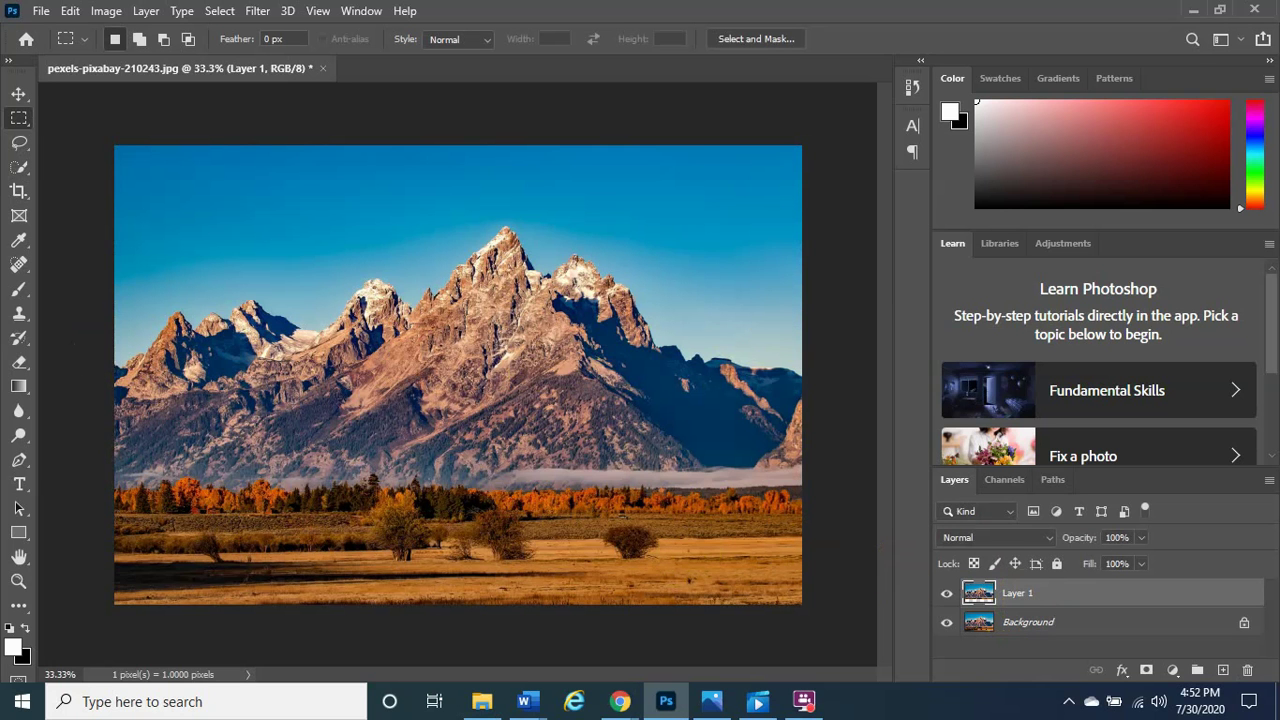
pyautogui.hotkey('alt', 'Tab')
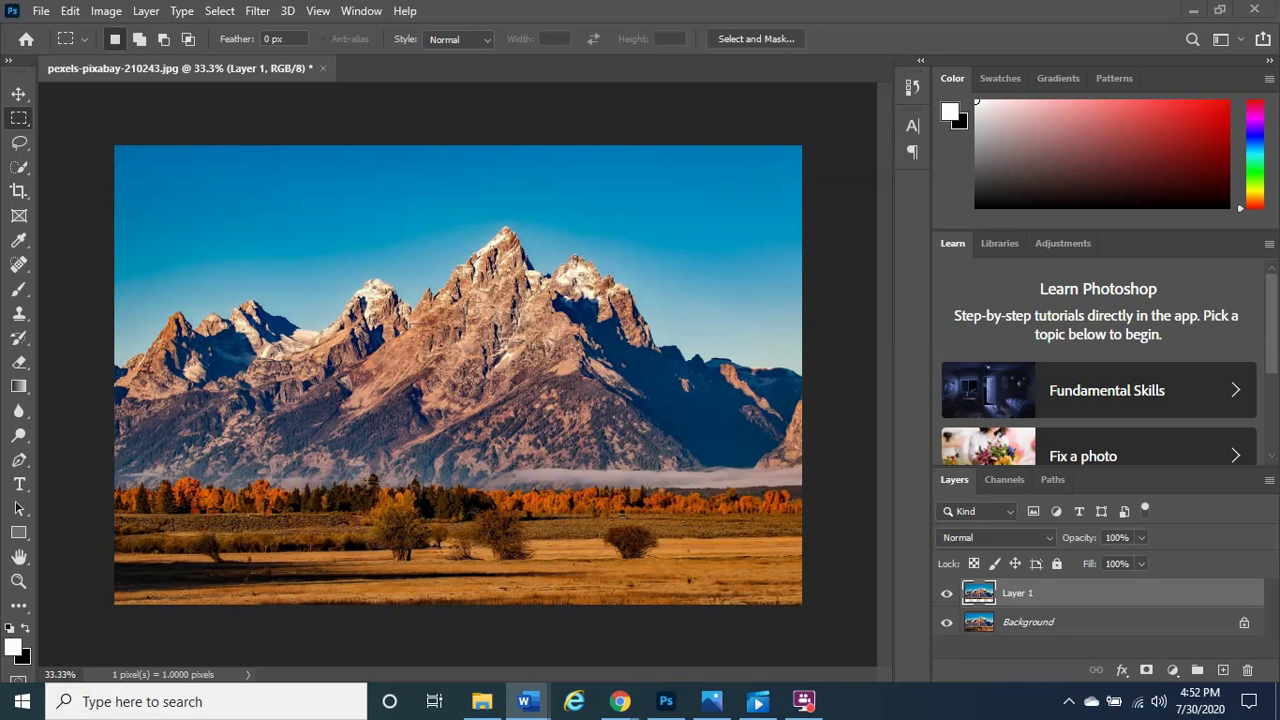
pyautogui.click(1022, 595)
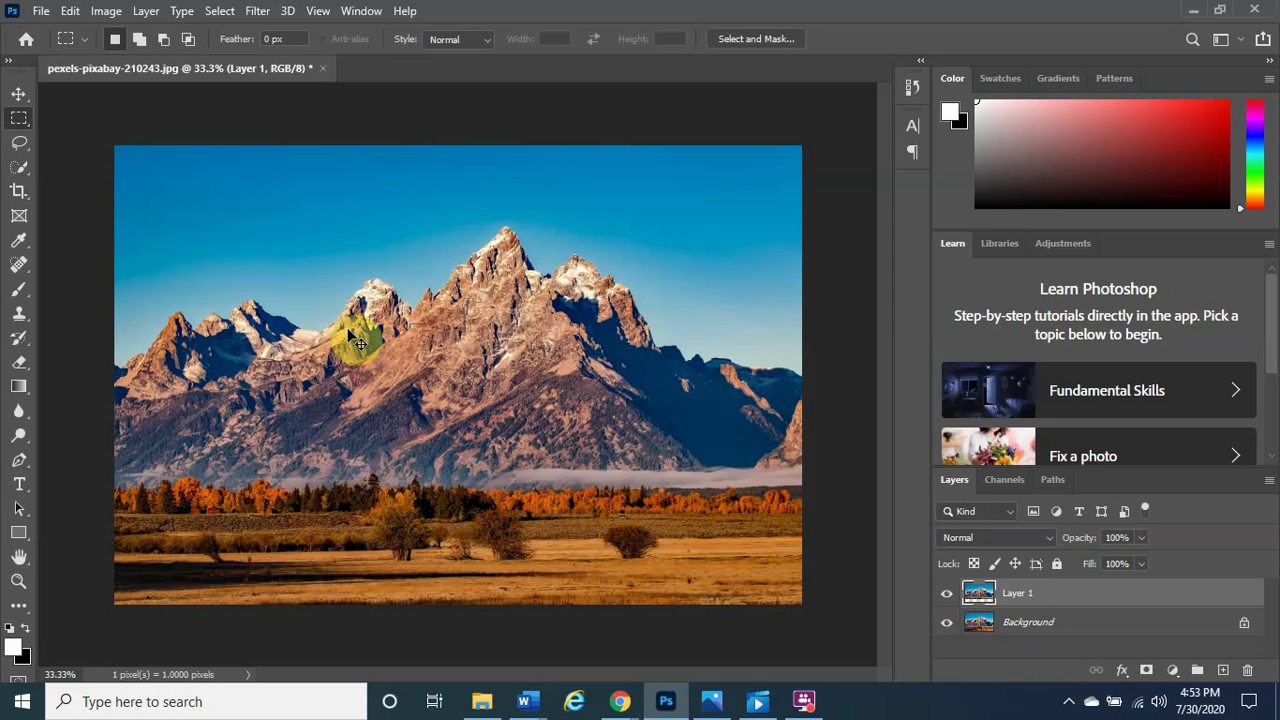
pyautogui.hotkey('ctrl', 't')
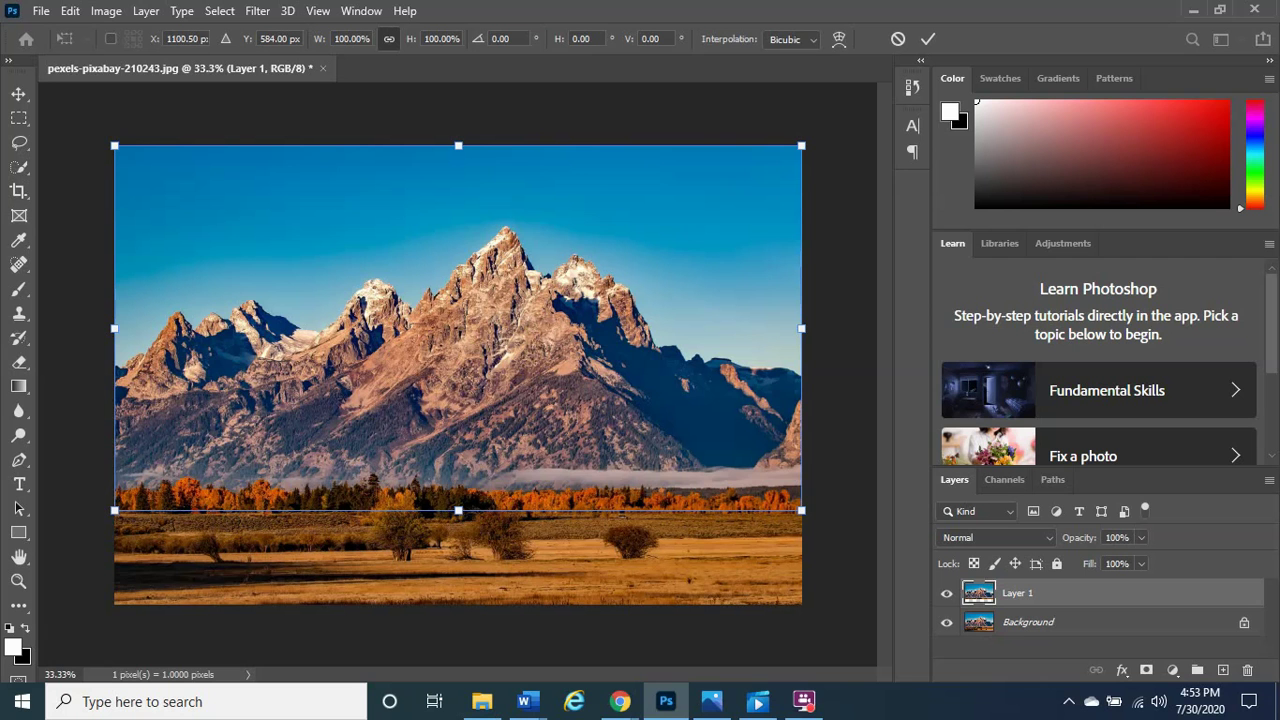
pyautogui.hotkey('alt', 'Tab')
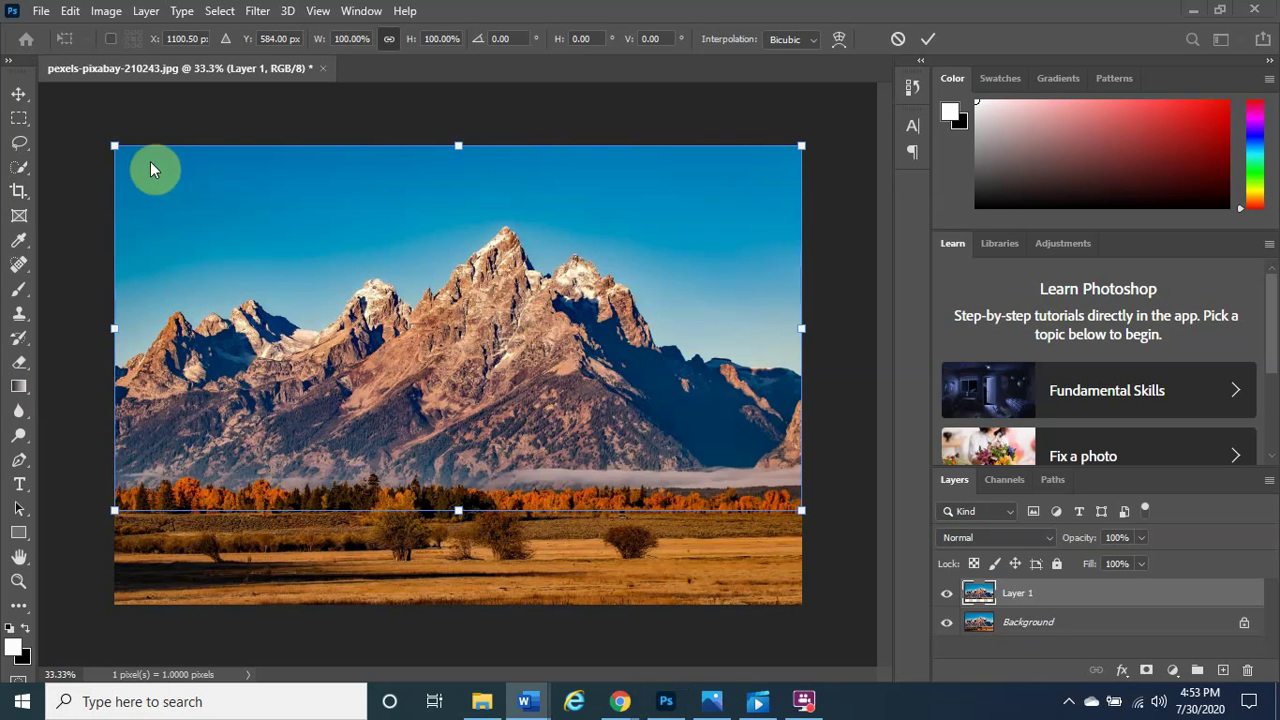
pyautogui.rightClick(430, 322)
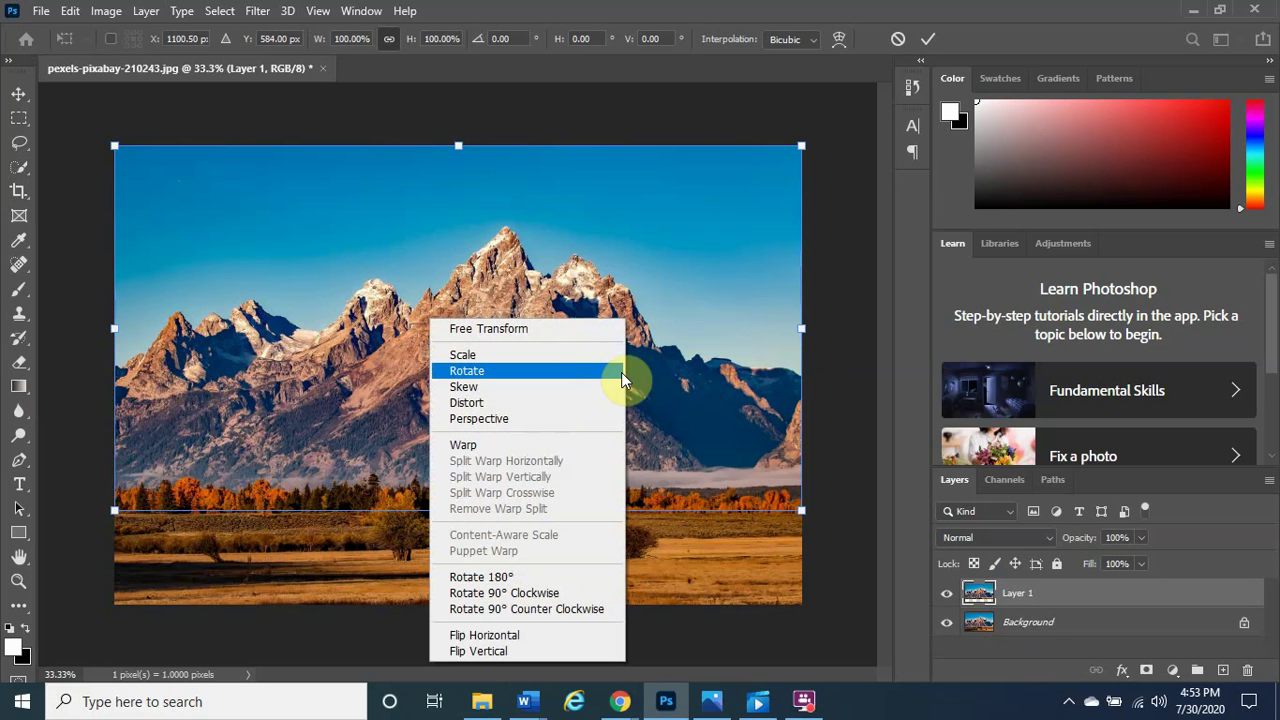
pyautogui.click(538, 652)
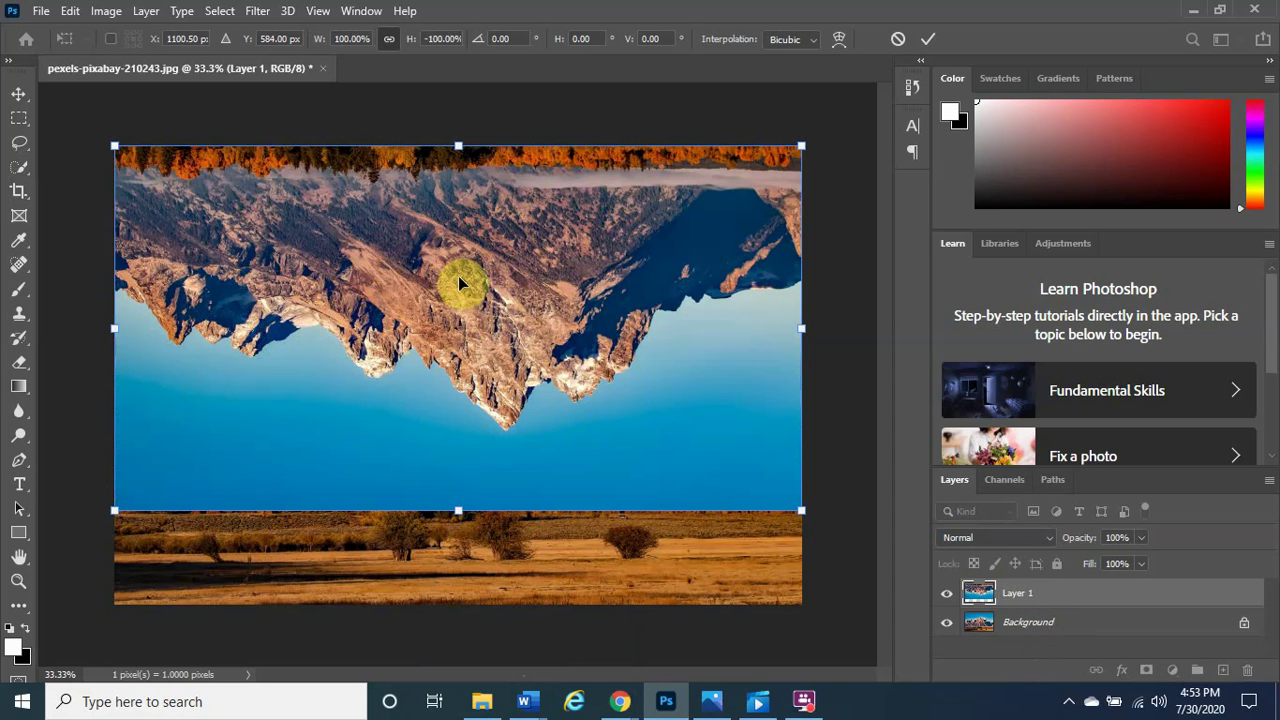
# Move the flipped Layer 1 straight down until its upper edge meets the base of the tree line, and commit the transform.
pyautogui.moveTo(460, 284); pyautogui.dragTo(454, 532)
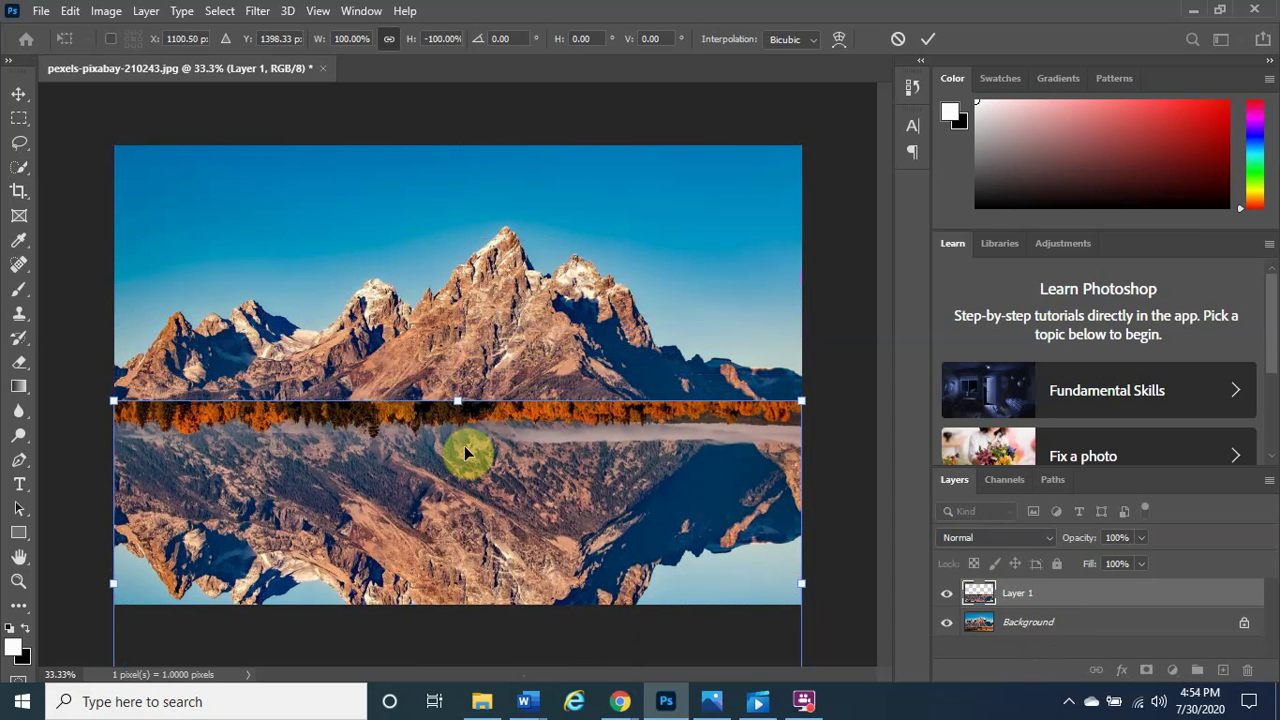
pyautogui.moveTo(464, 443); pyautogui.dragTo(468, 574)
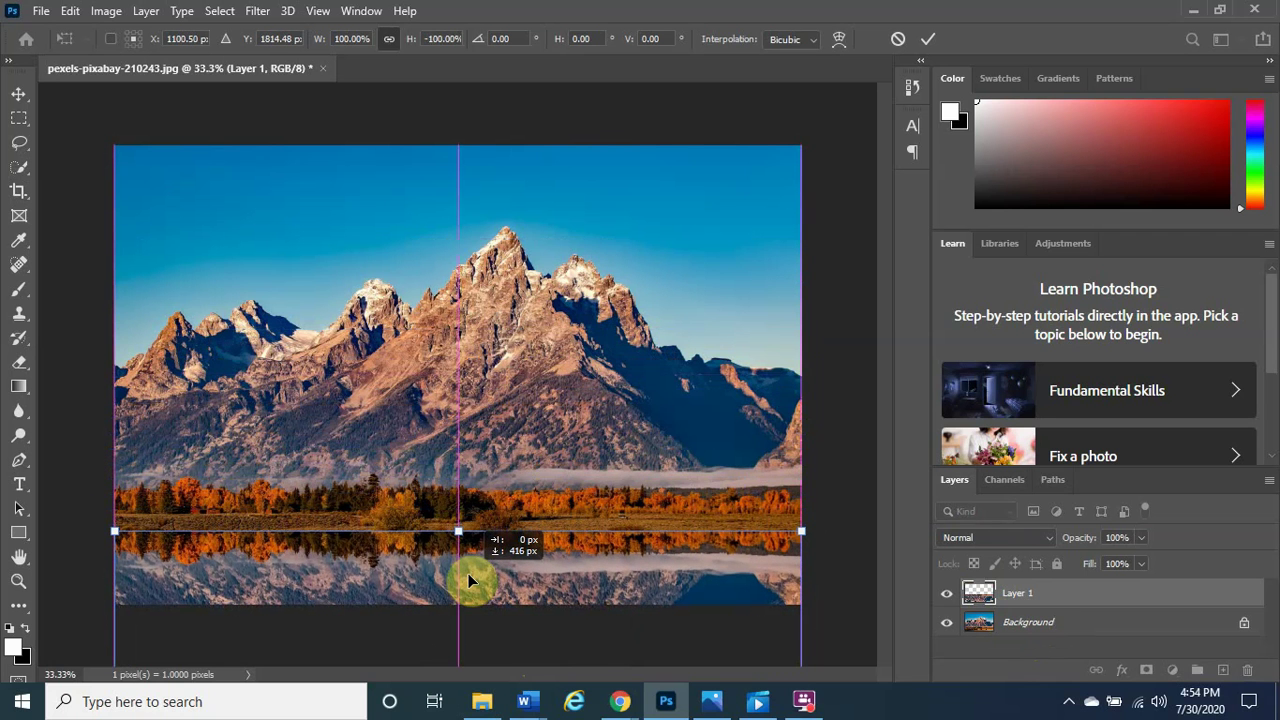
pyautogui.moveTo(470, 580); pyautogui.dragTo(470, 580)
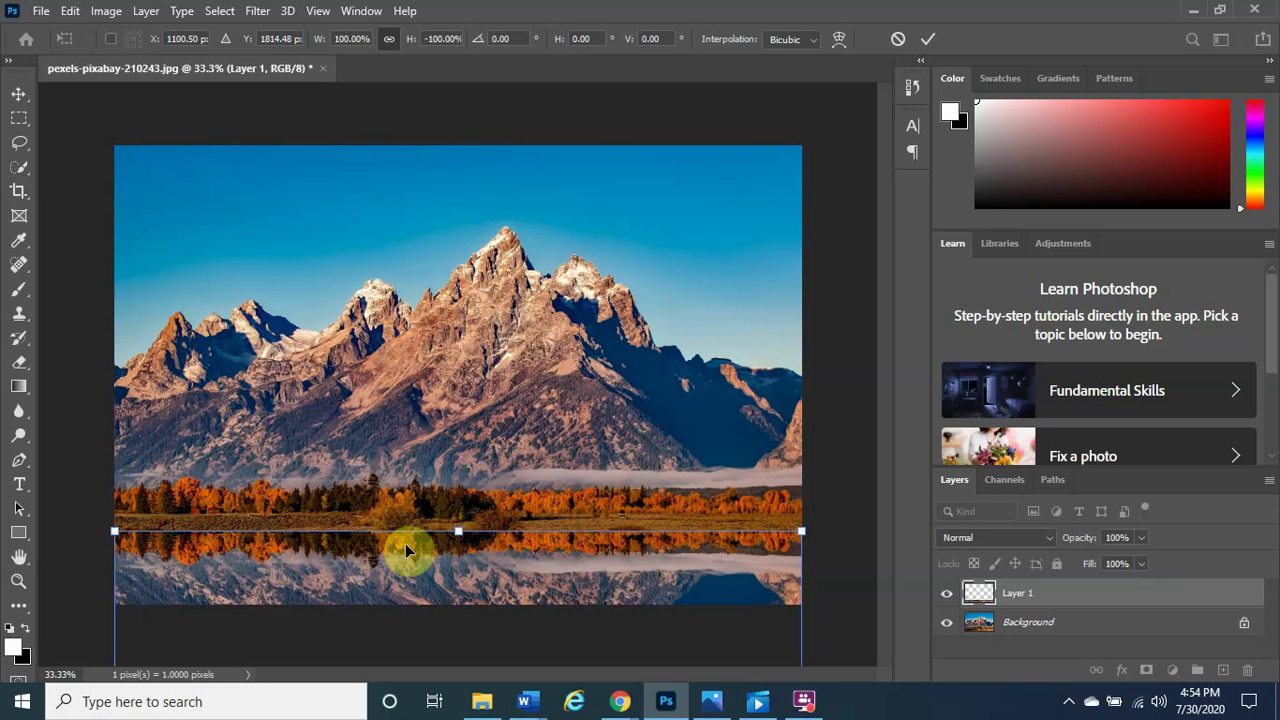
pyautogui.moveTo(407, 543); pyautogui.dragTo(409, 526)
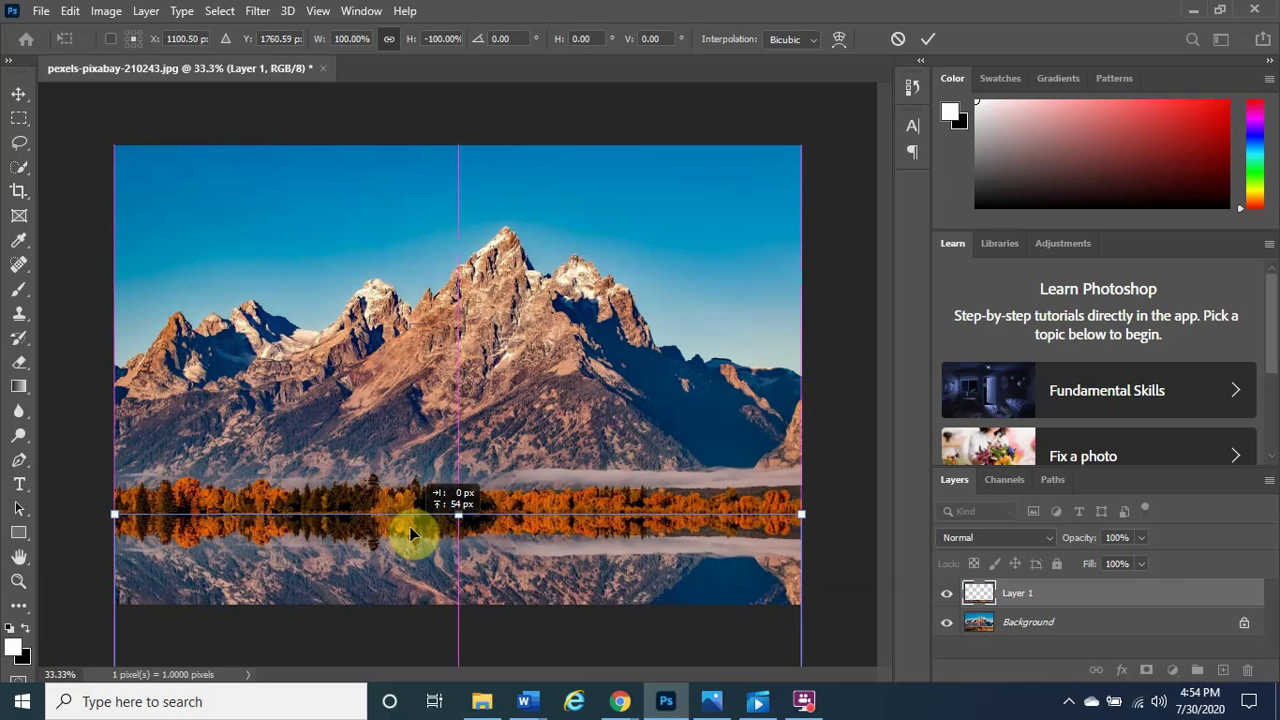
pyautogui.moveTo(409, 526); pyautogui.dragTo(412, 562)
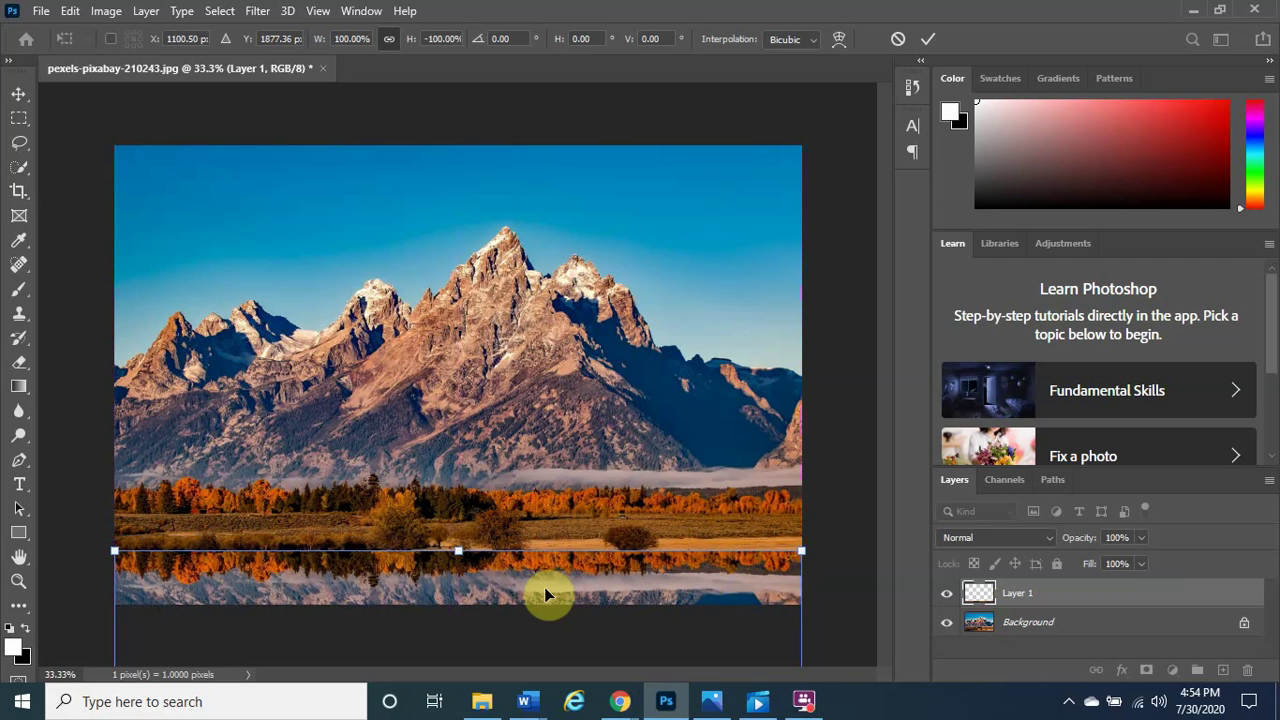
pyautogui.moveTo(544, 590); pyautogui.dragTo(544, 548)
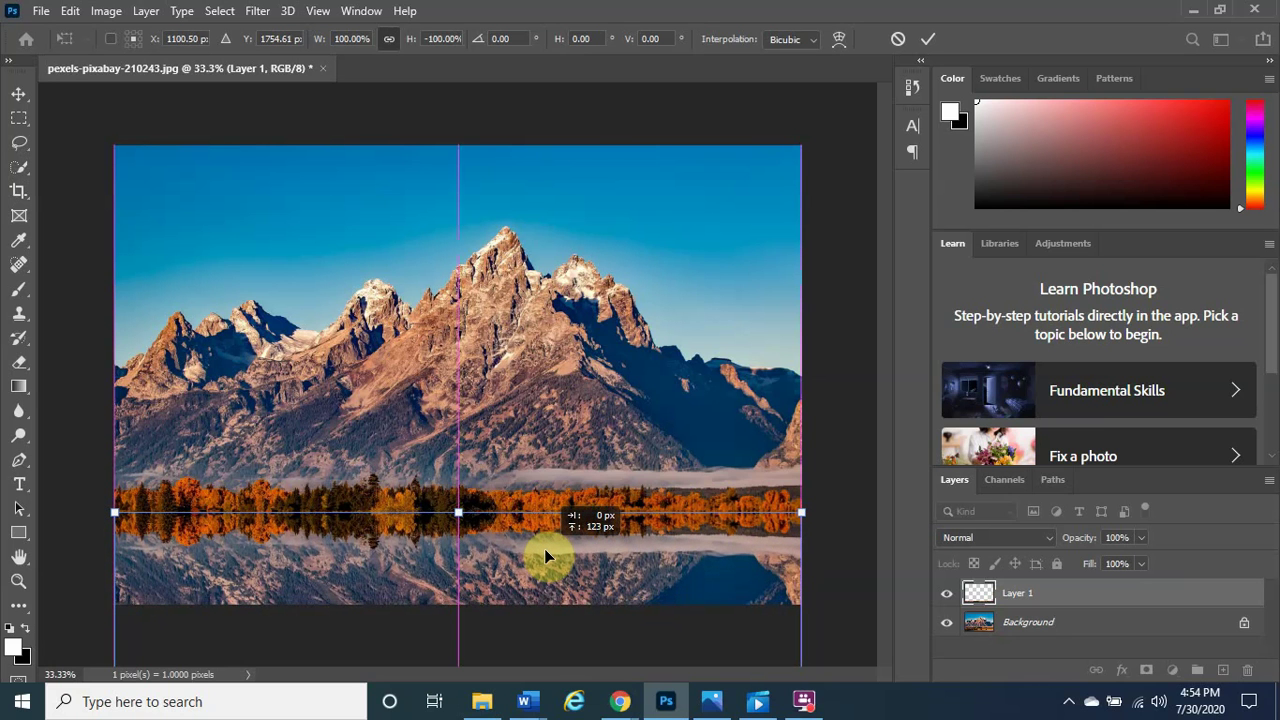
pyautogui.moveTo(544, 548); pyautogui.dragTo(544, 546)
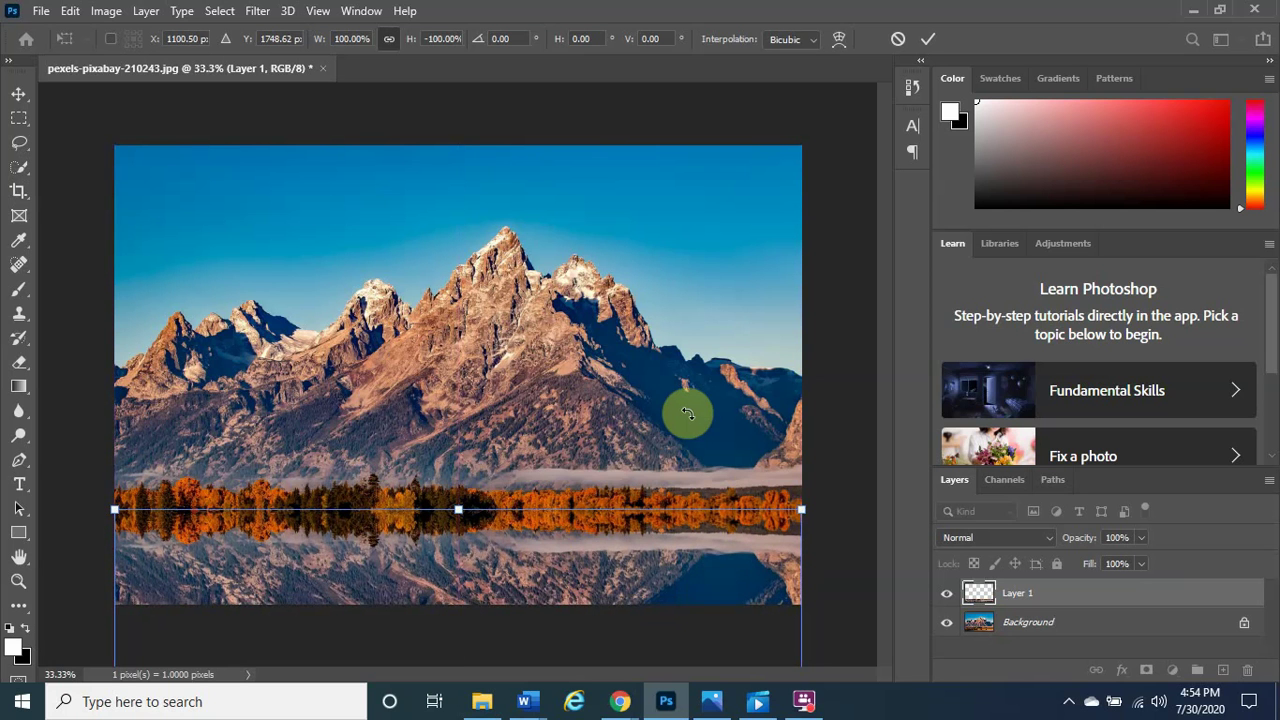
pyautogui.click(928, 38)
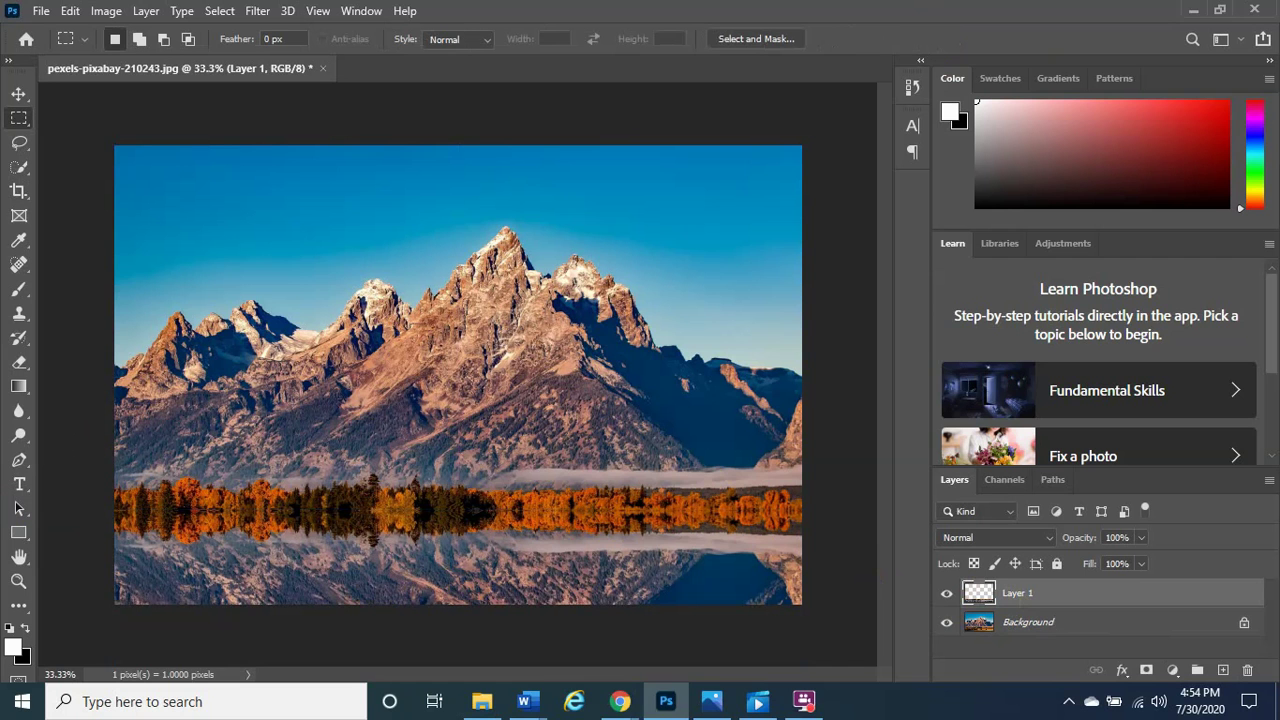
# Add a layer mask to Layer 1 and unlink the mask from the layer's image.
pyautogui.hotkey('alt', 'Tab')
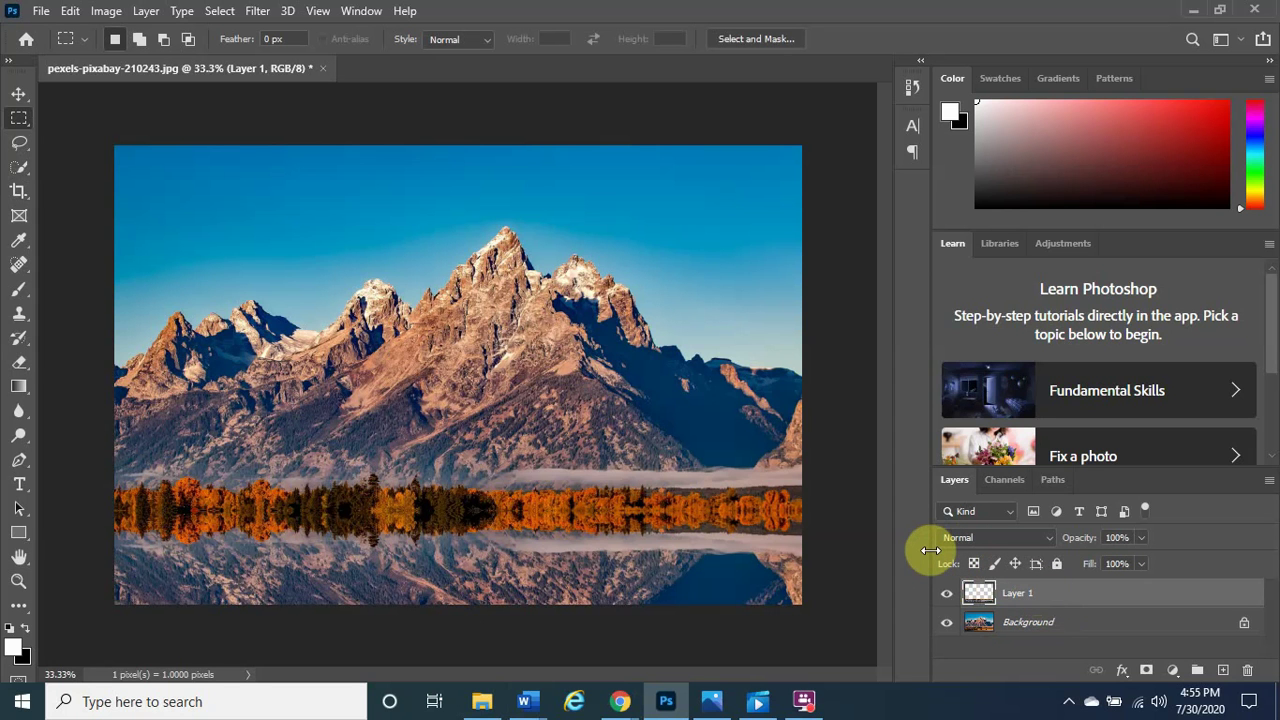
pyautogui.click(1147, 671)
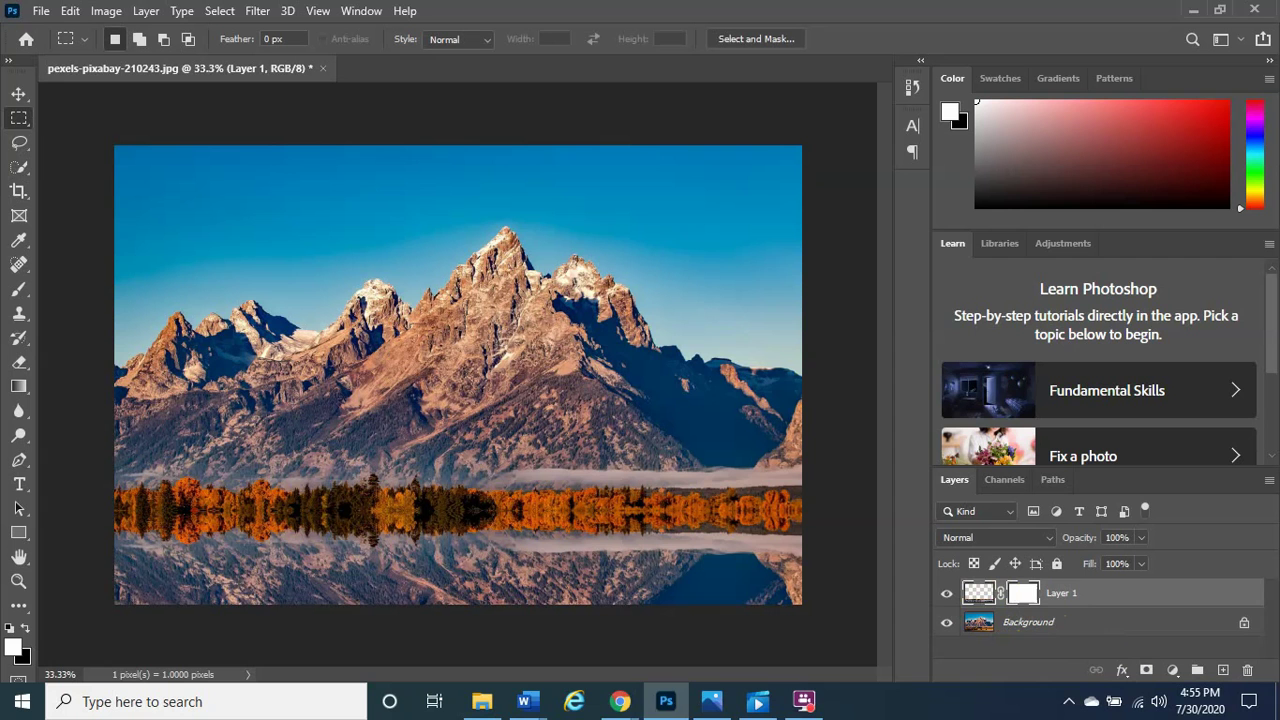
pyautogui.hotkey('alt', 'Tab')
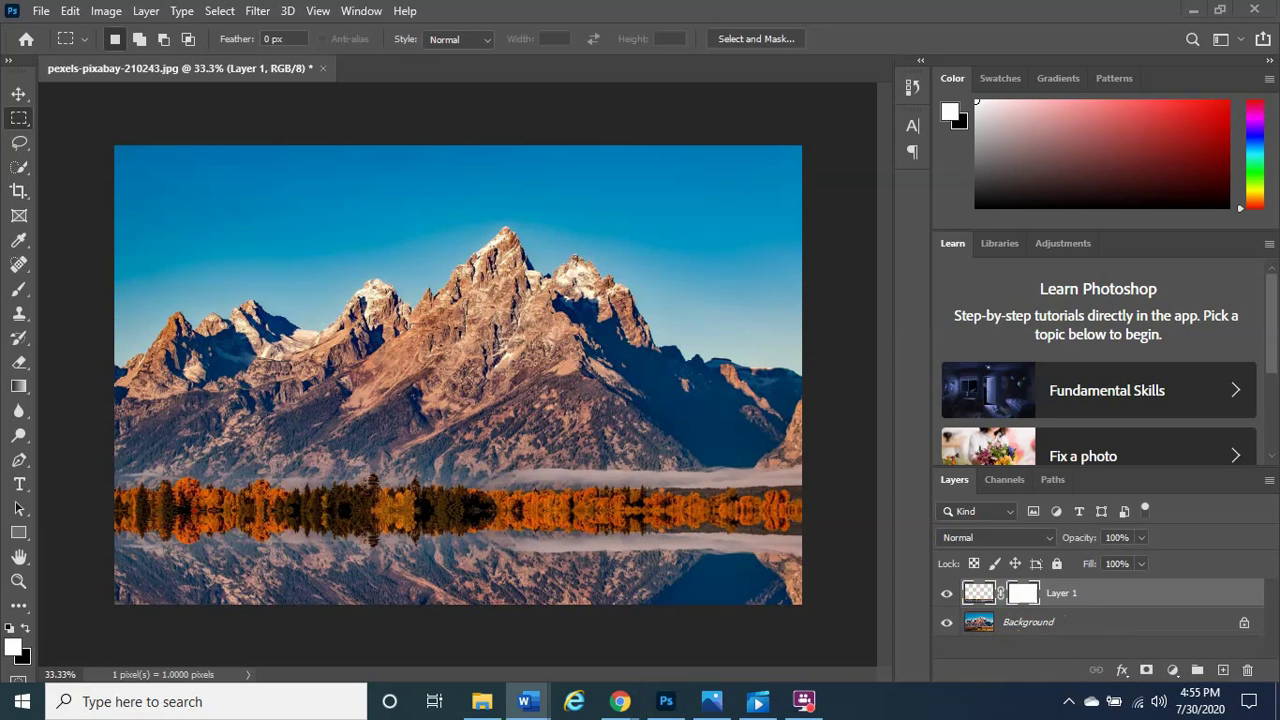
pyautogui.click(1003, 593)
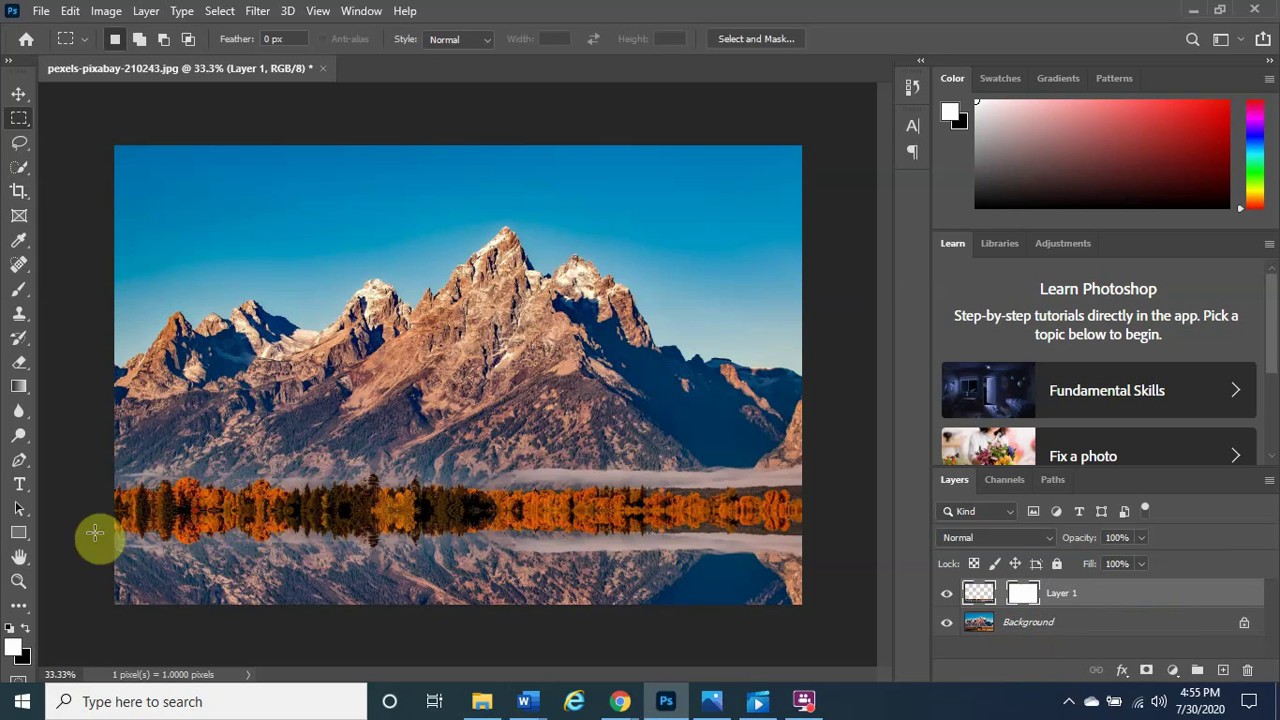
# Make Layer 1's image active instead of its mask and open the Motion Blur filter, moving its dialog clear of the reflection.
pyautogui.hotkey('alt', 'Tab')
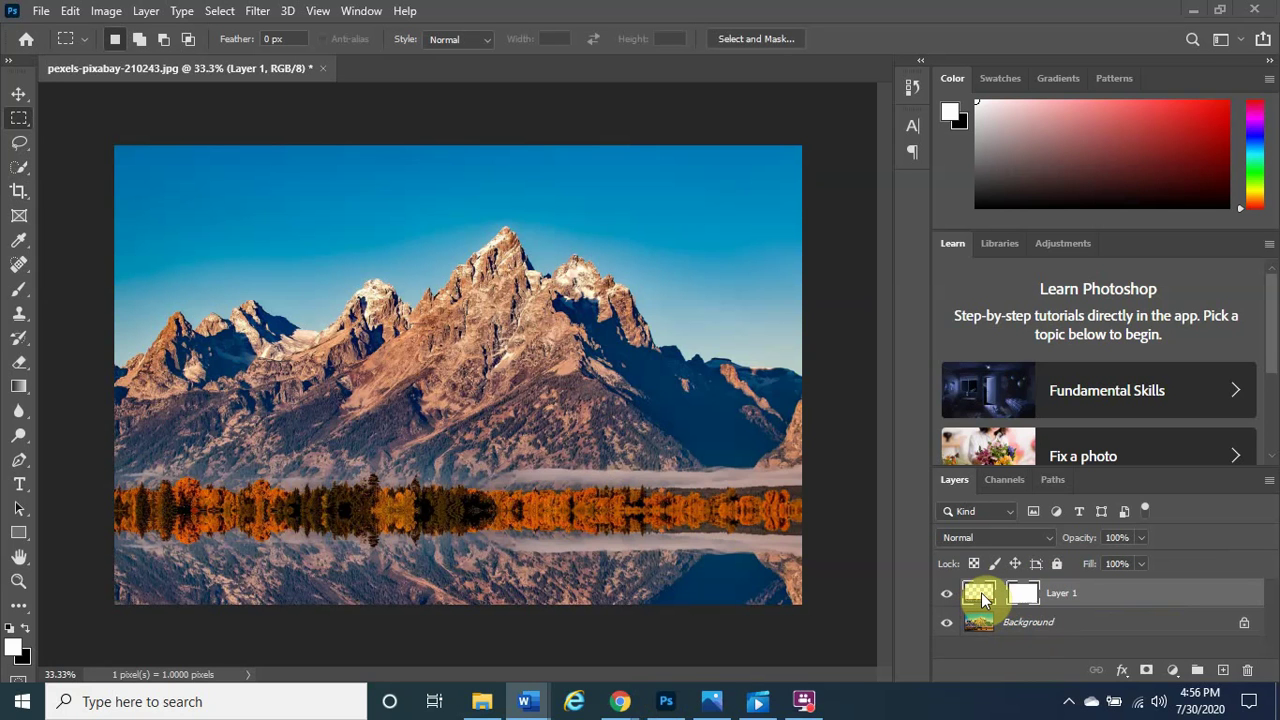
pyautogui.click(1033, 624)
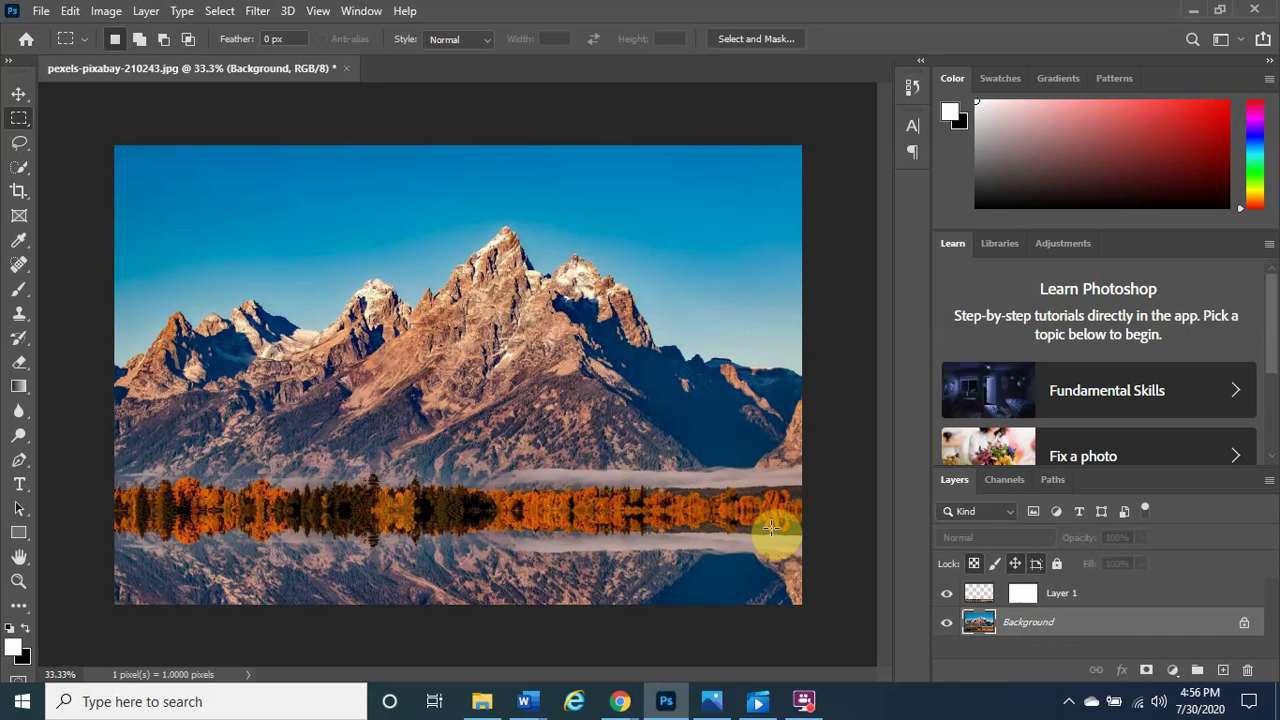
pyautogui.click(980, 596)
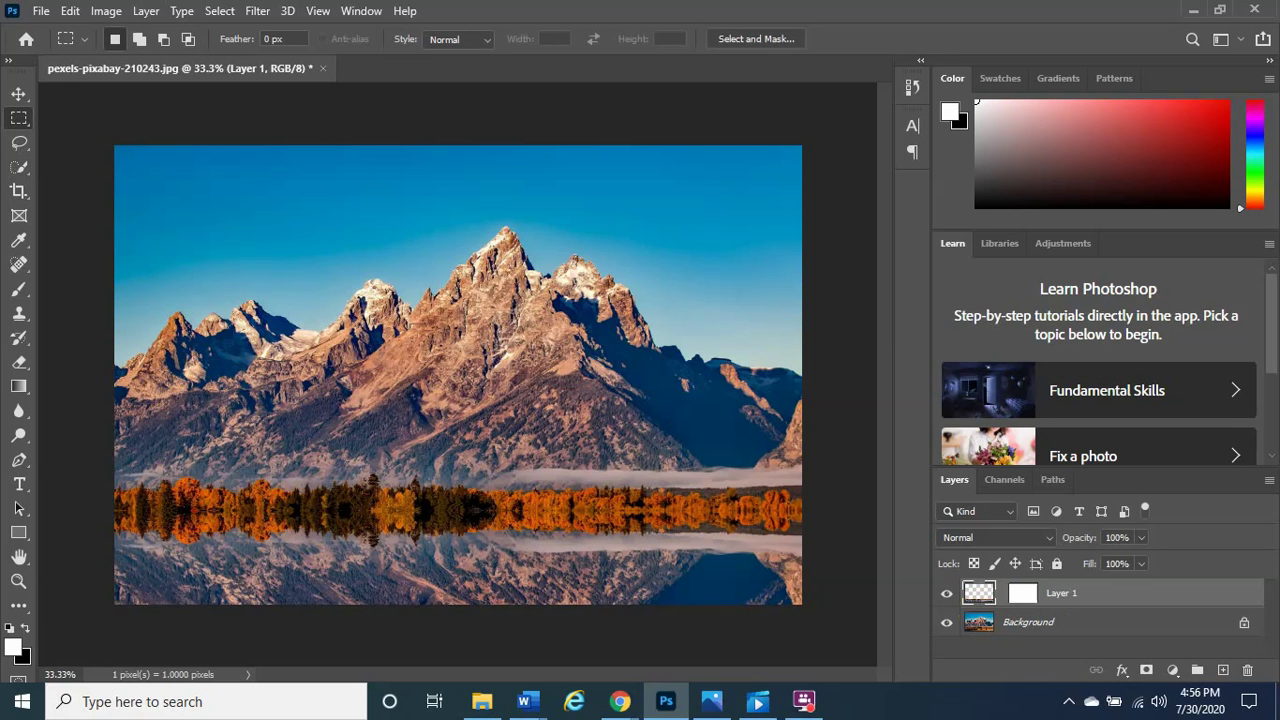
pyautogui.hotkey('alt', 'Tab')
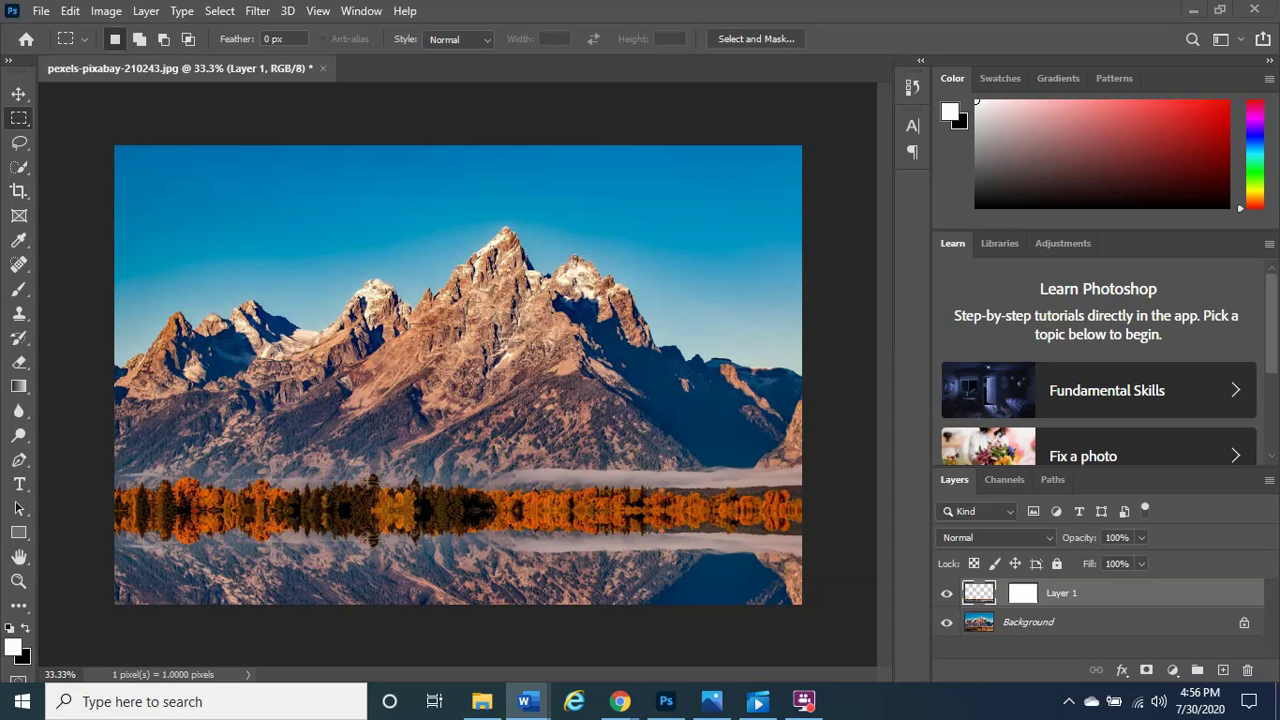
pyautogui.click(288, 220)
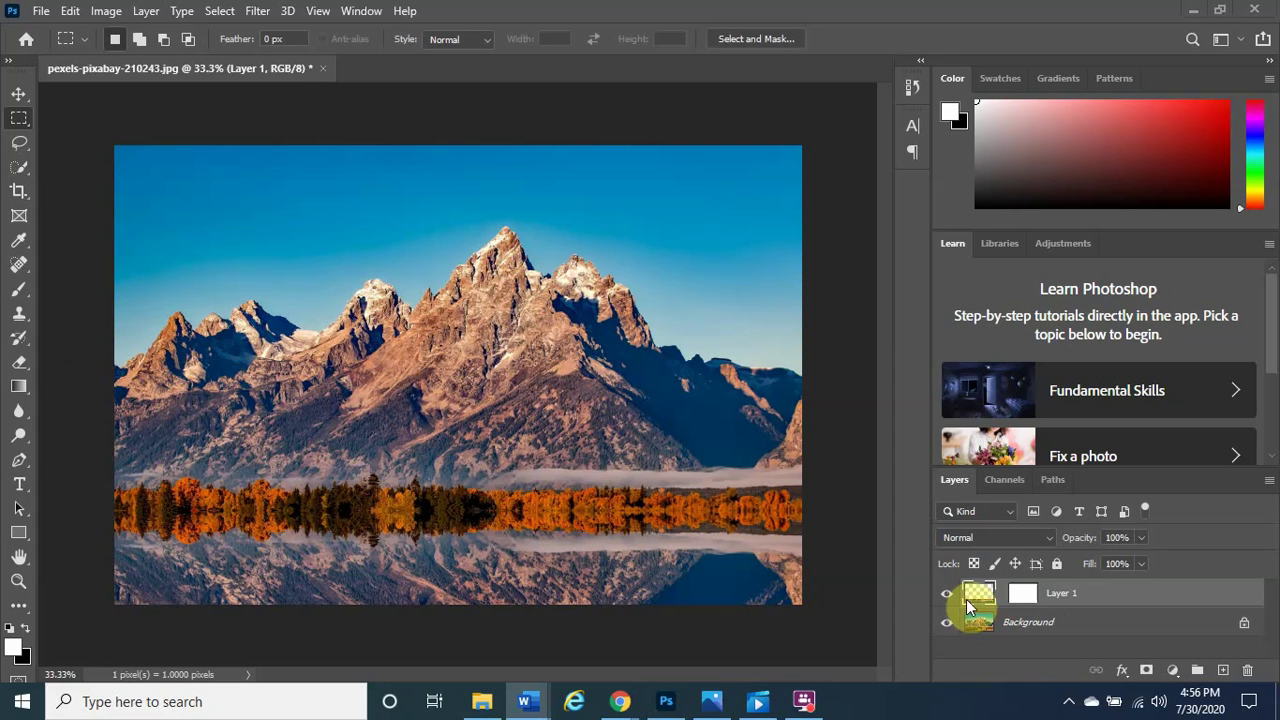
pyautogui.click(269, 14)
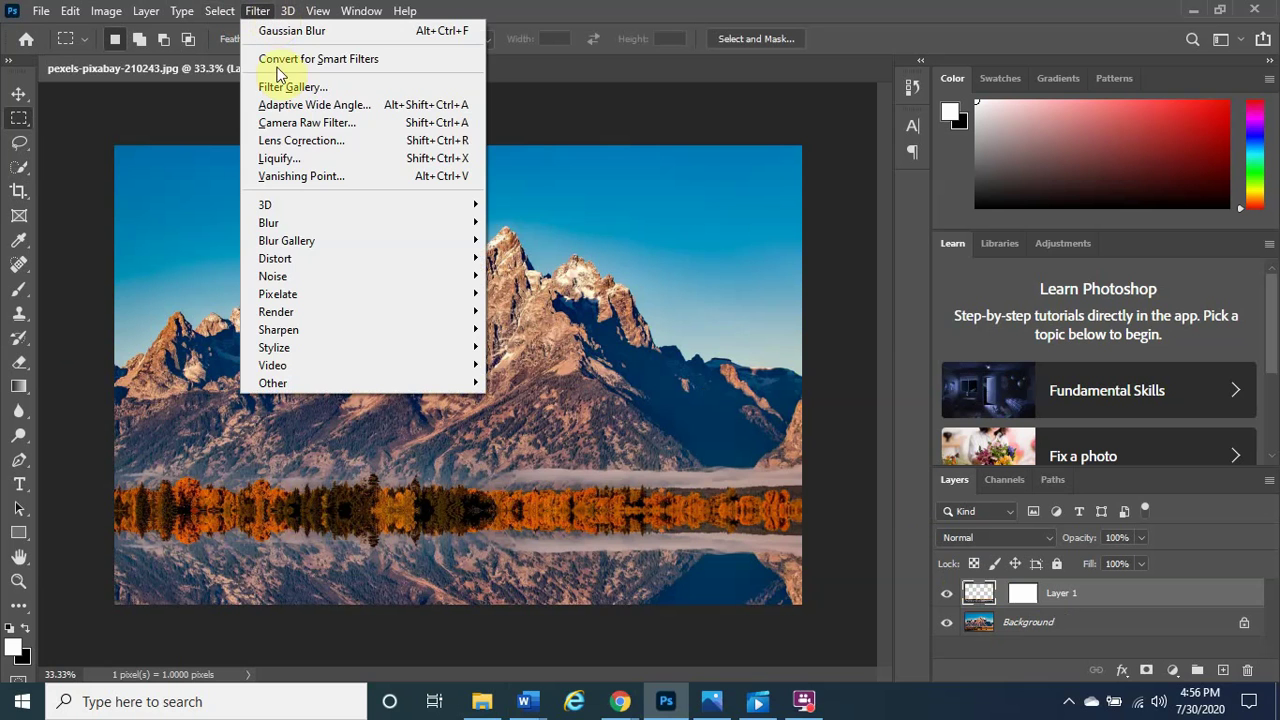
pyautogui.moveTo(378, 229)
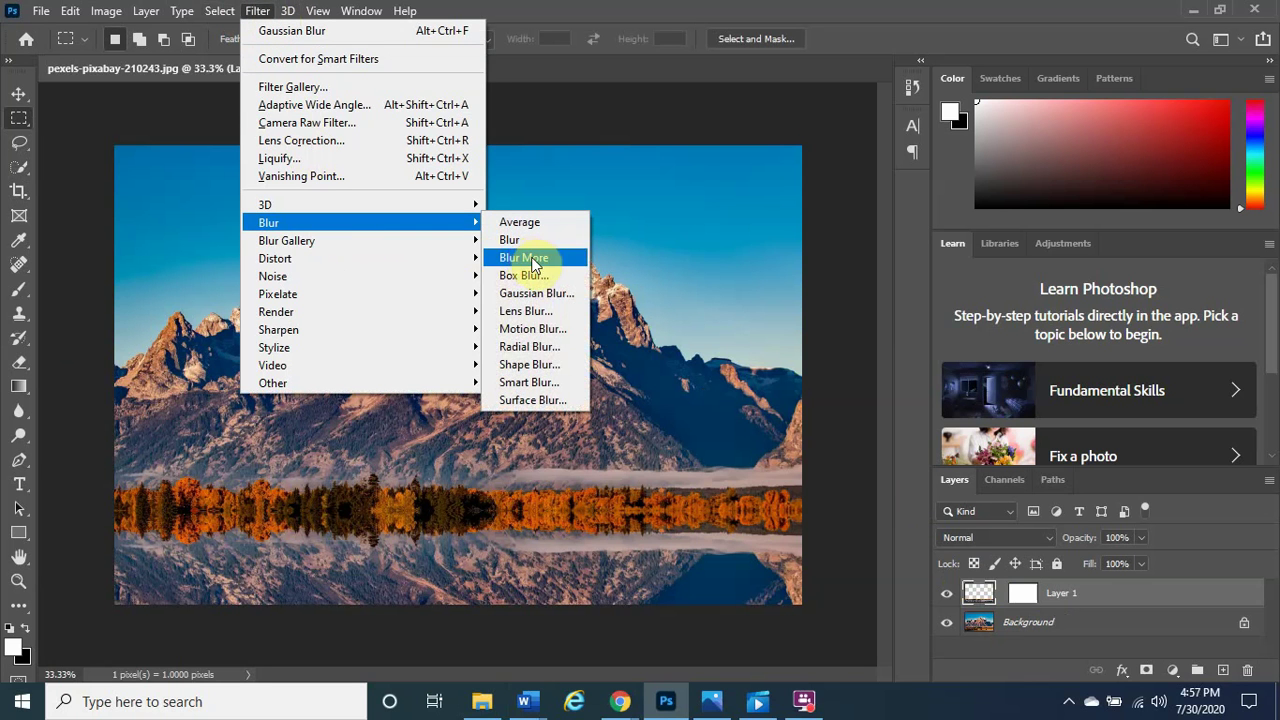
pyautogui.click(545, 332)
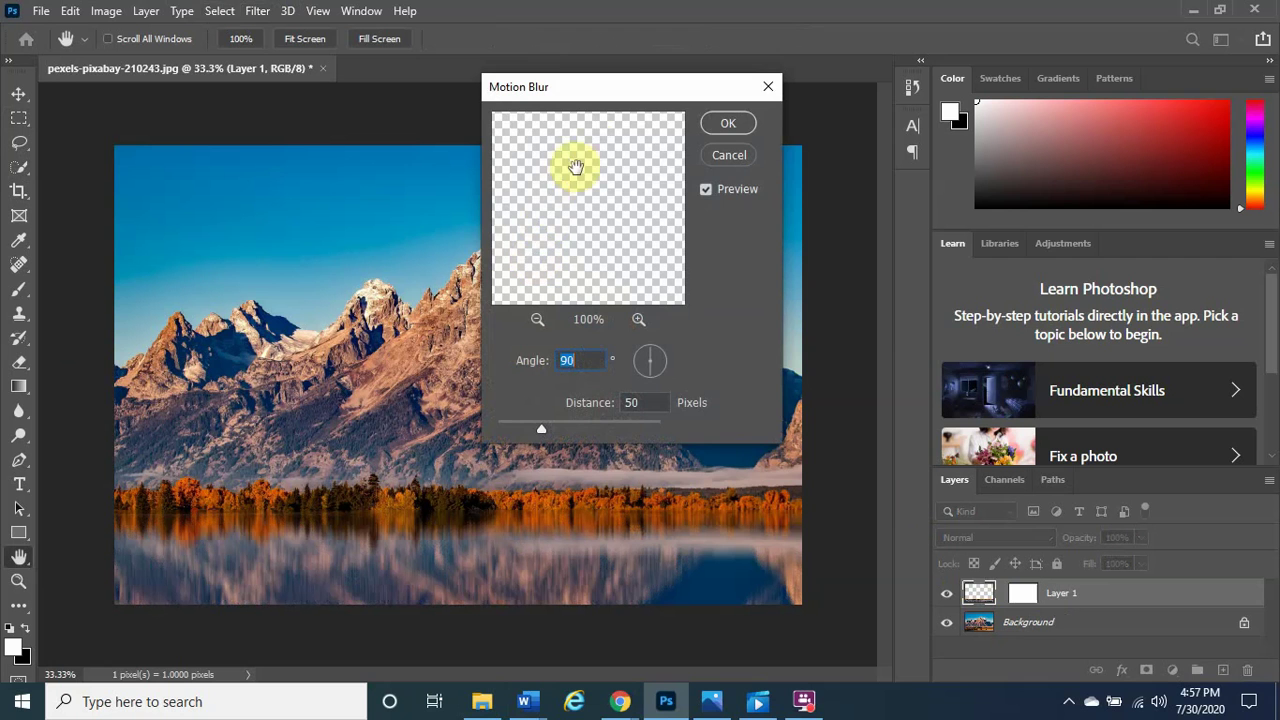
pyautogui.moveTo(625, 88); pyautogui.dragTo(724, 89)
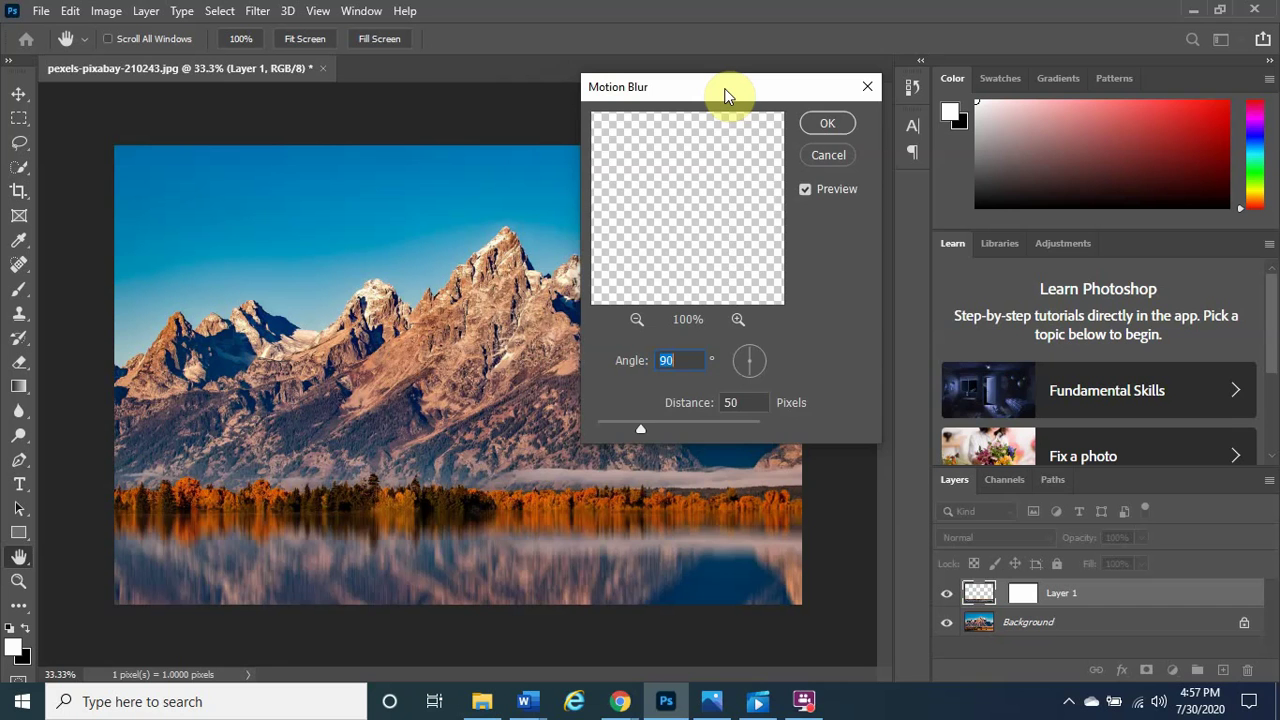
pyautogui.moveTo(724, 88); pyautogui.dragTo(823, 61)
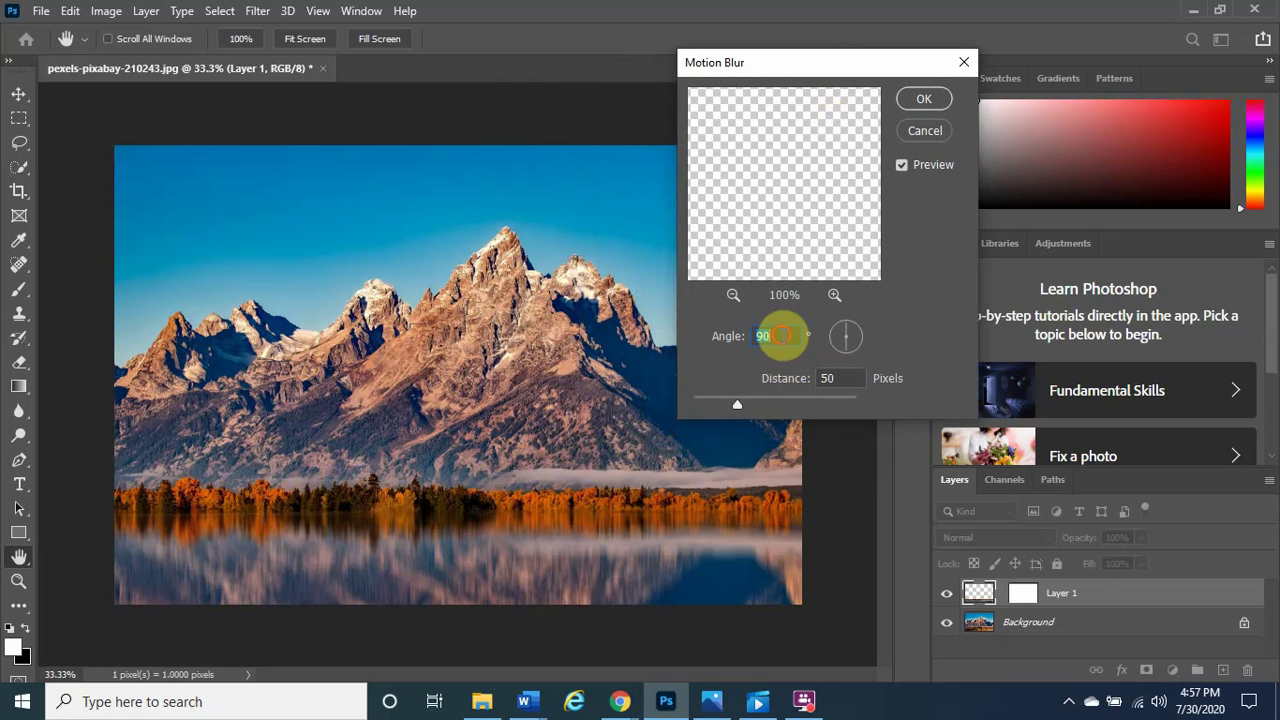
# Try short and long blur distances on the reflection and apply the Motion Blur at a 90° angle with a distance of 32 pixels.
pyautogui.click(783, 337)
pyautogui.click(738, 343)
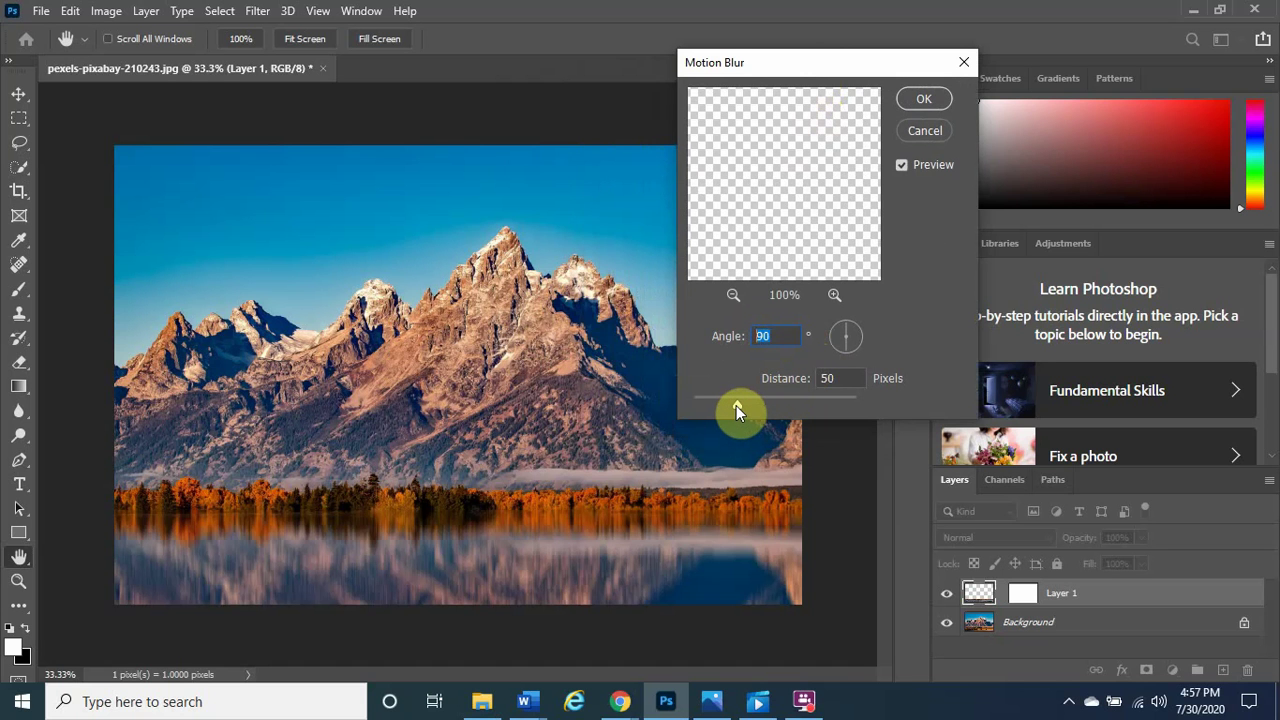
pyautogui.moveTo(736, 405); pyautogui.dragTo(671, 413)
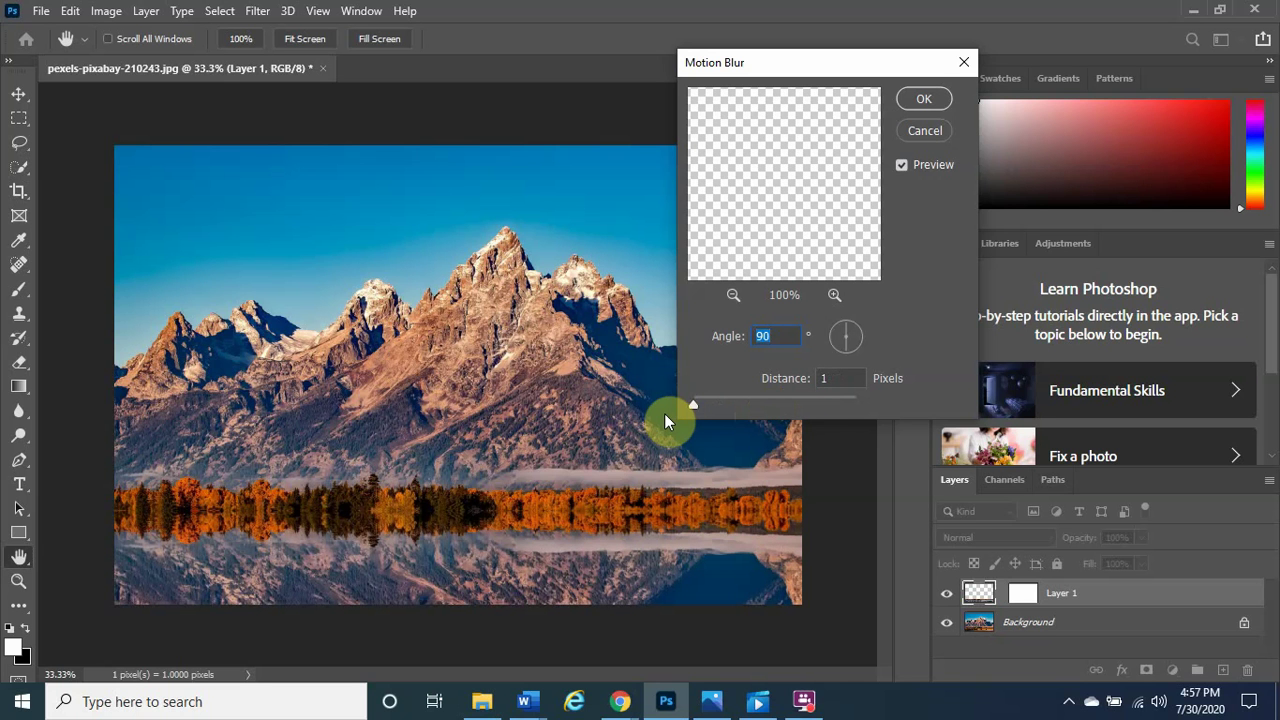
pyautogui.press('Tab')
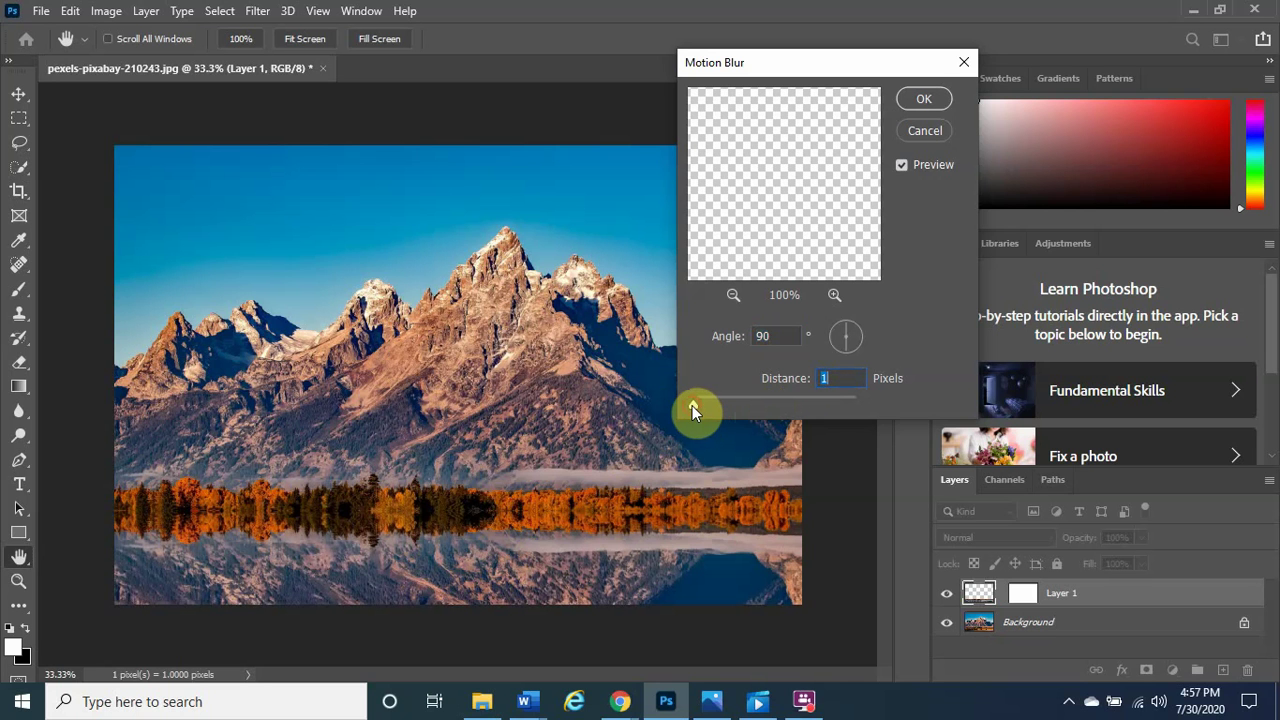
pyautogui.moveTo(692, 405); pyautogui.dragTo(843, 407)
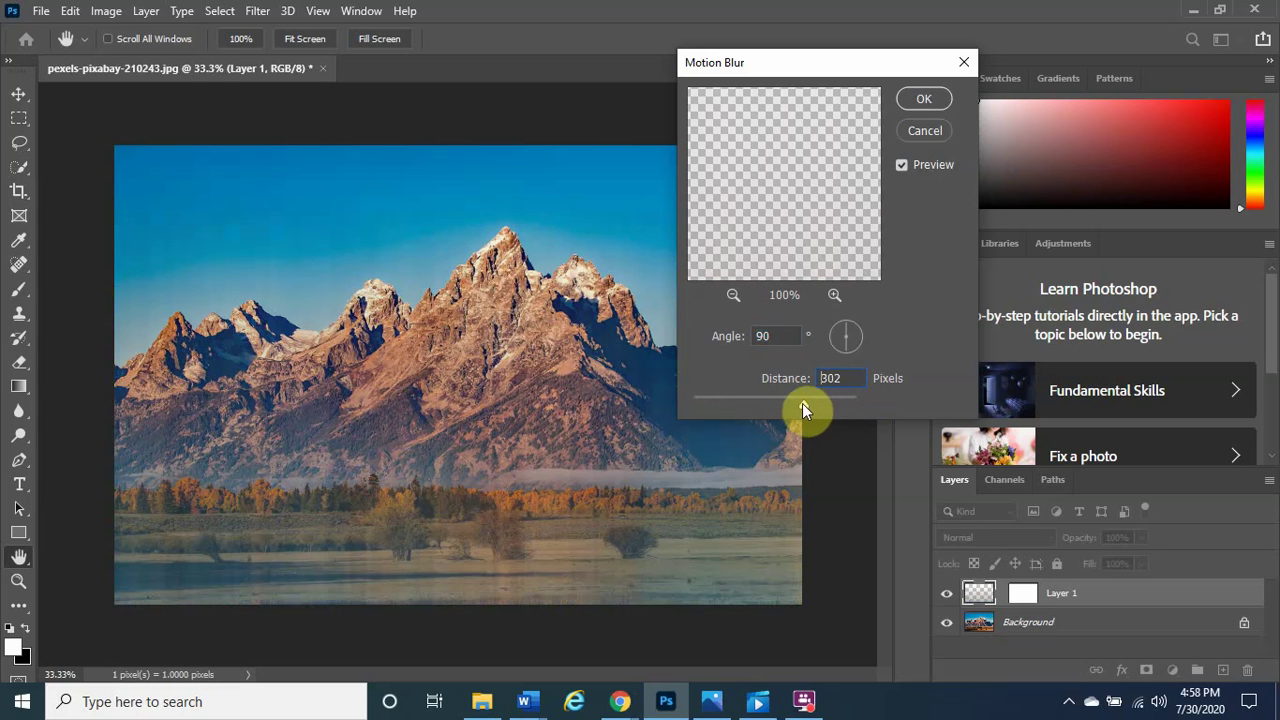
pyautogui.moveTo(802, 403); pyautogui.dragTo(722, 409)
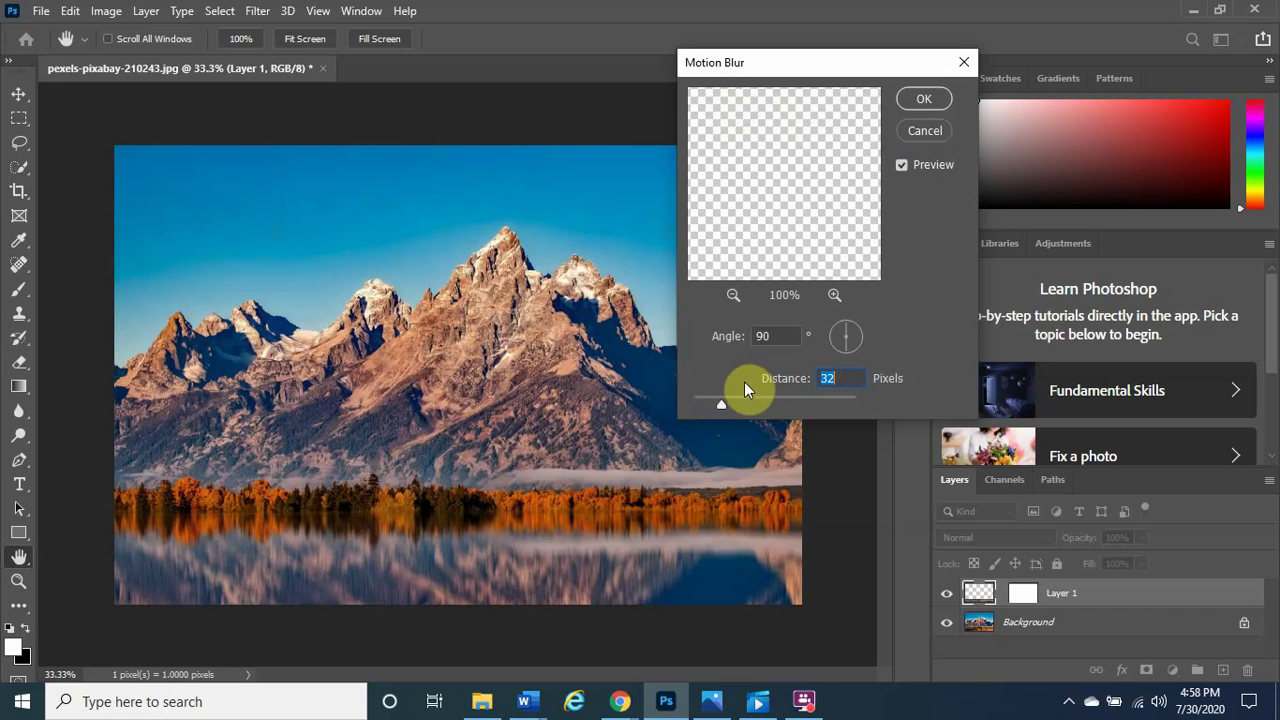
pyautogui.click(922, 105)
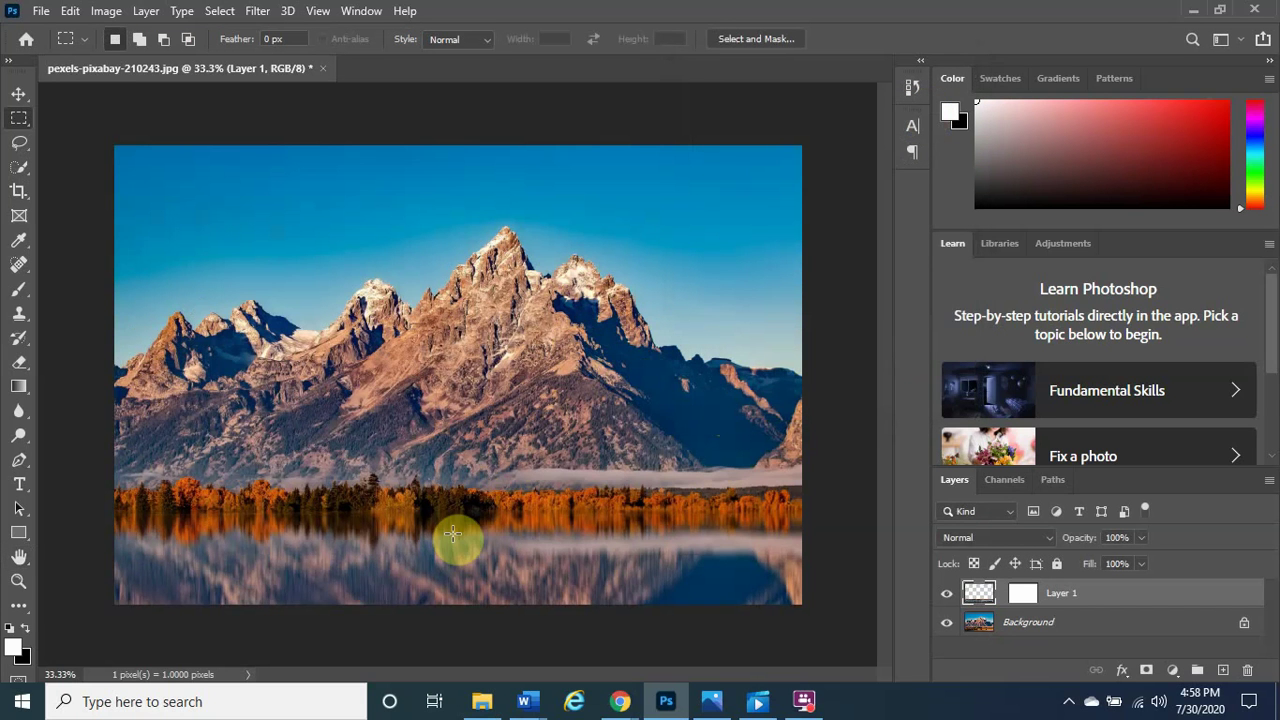
# Apply a Gaussian Blur to the reflection on Layer 1, comparing minimal and very large radii and settling on a radius of a few pixels.
pyautogui.click(254, 11)
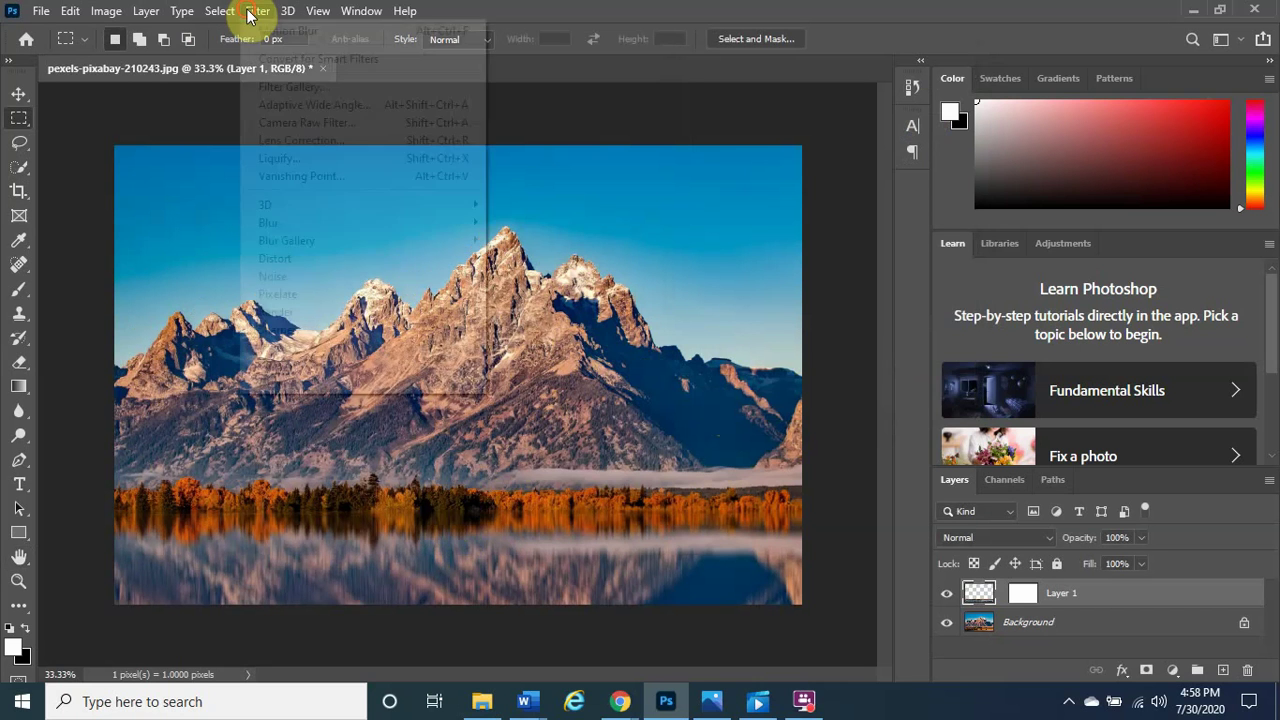
pyautogui.moveTo(387, 225)
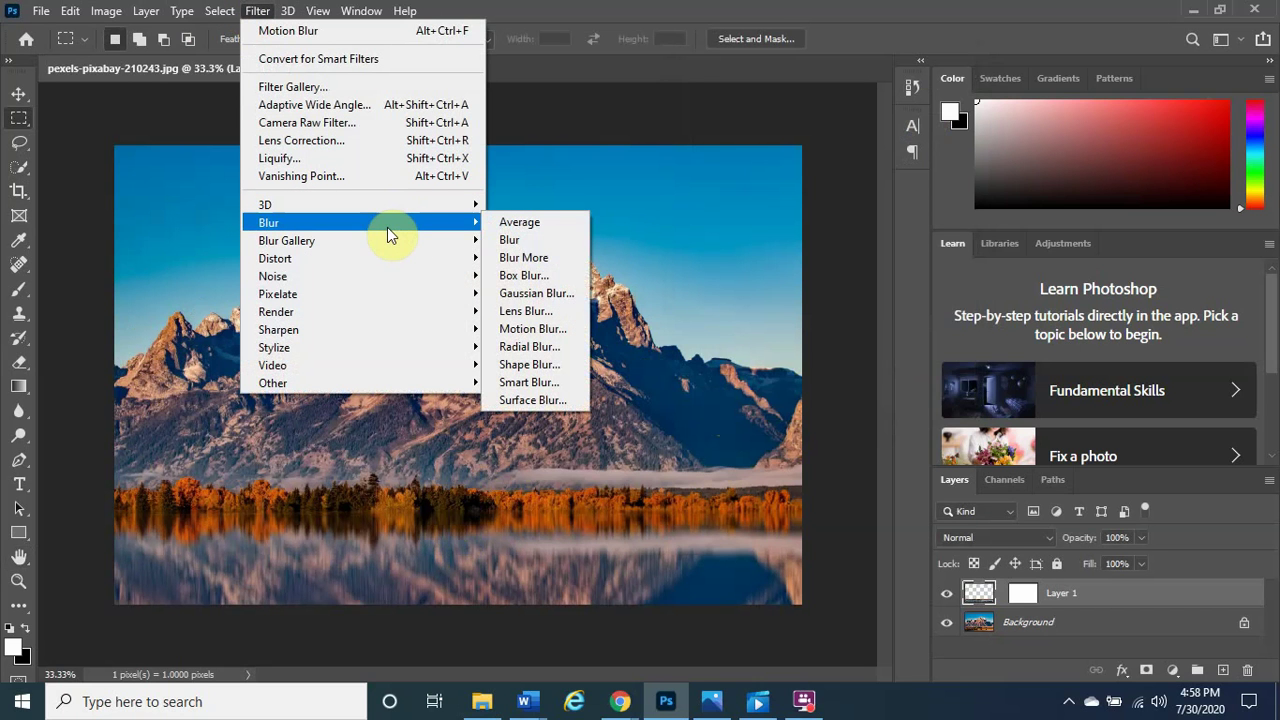
pyautogui.click(560, 303)
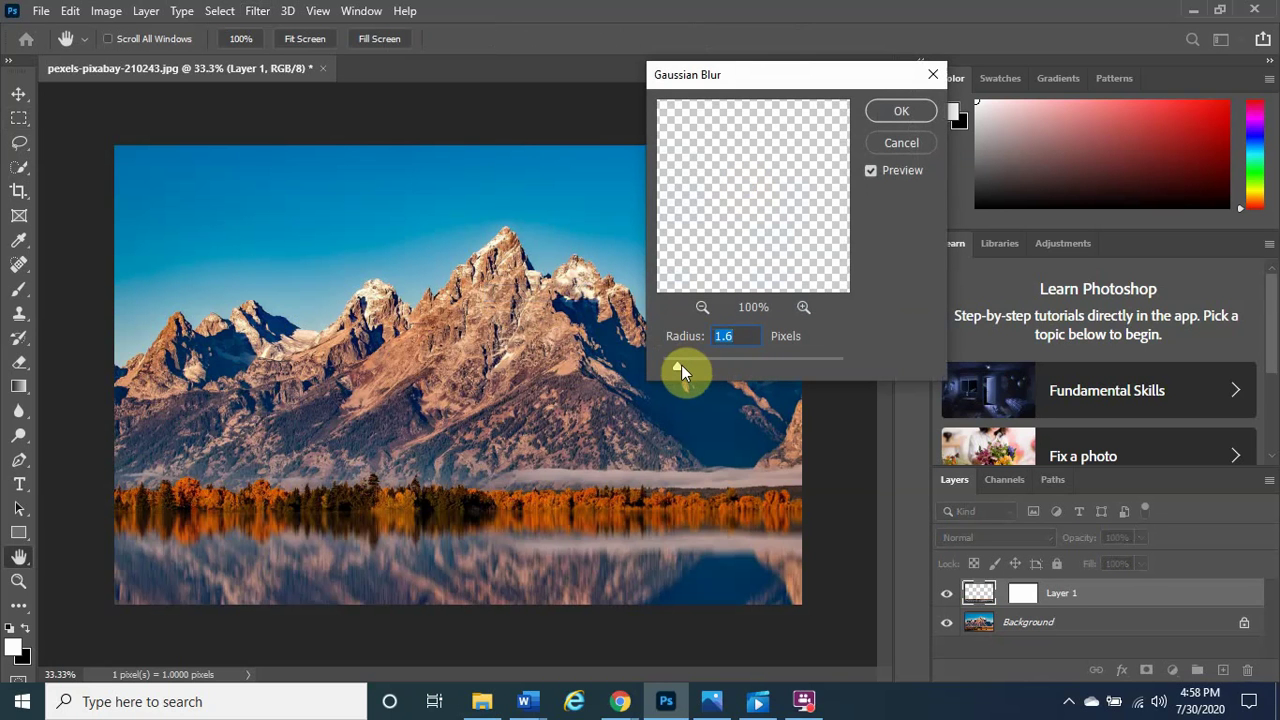
pyautogui.click(679, 366)
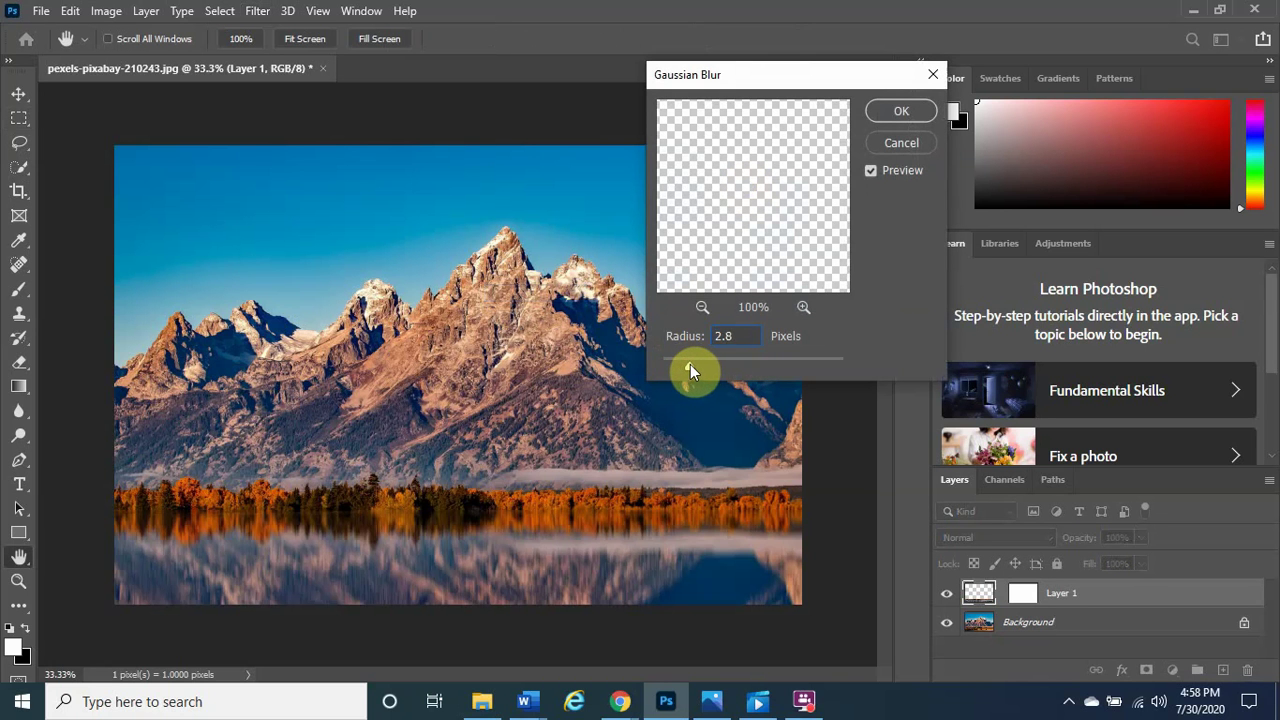
pyautogui.moveTo(694, 368); pyautogui.dragTo(648, 370)
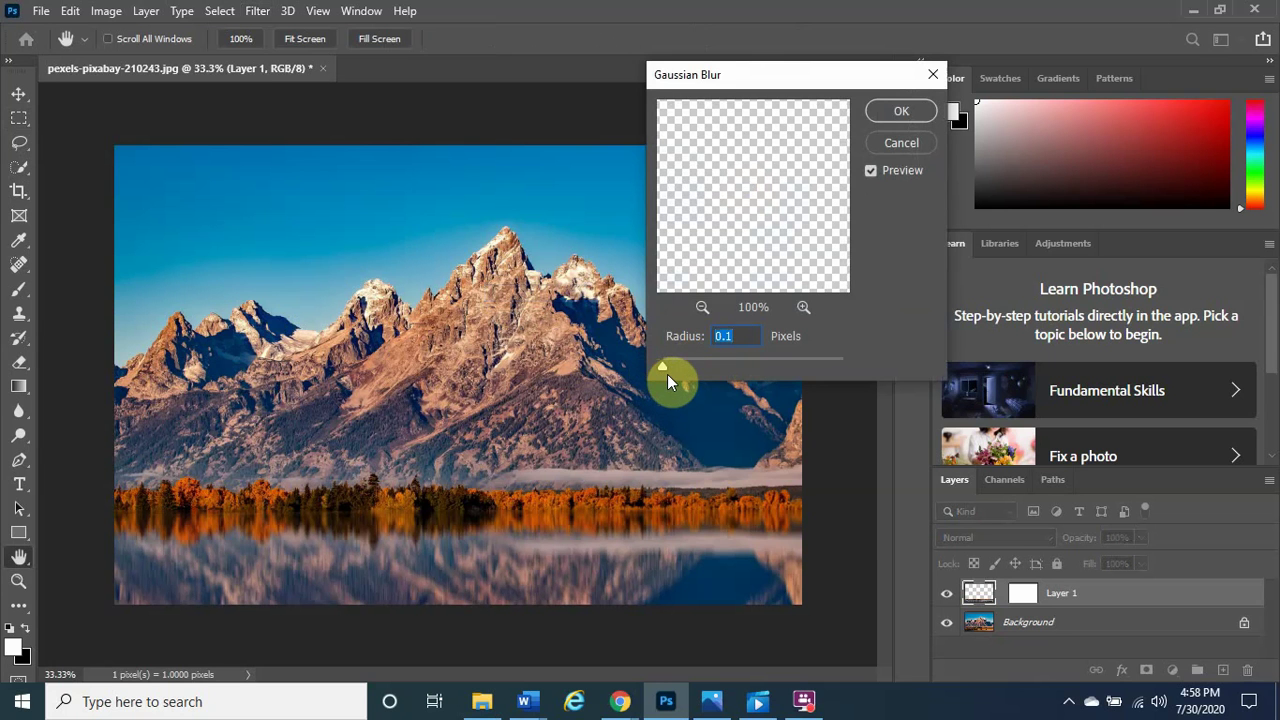
pyautogui.moveTo(664, 367); pyautogui.dragTo(817, 374)
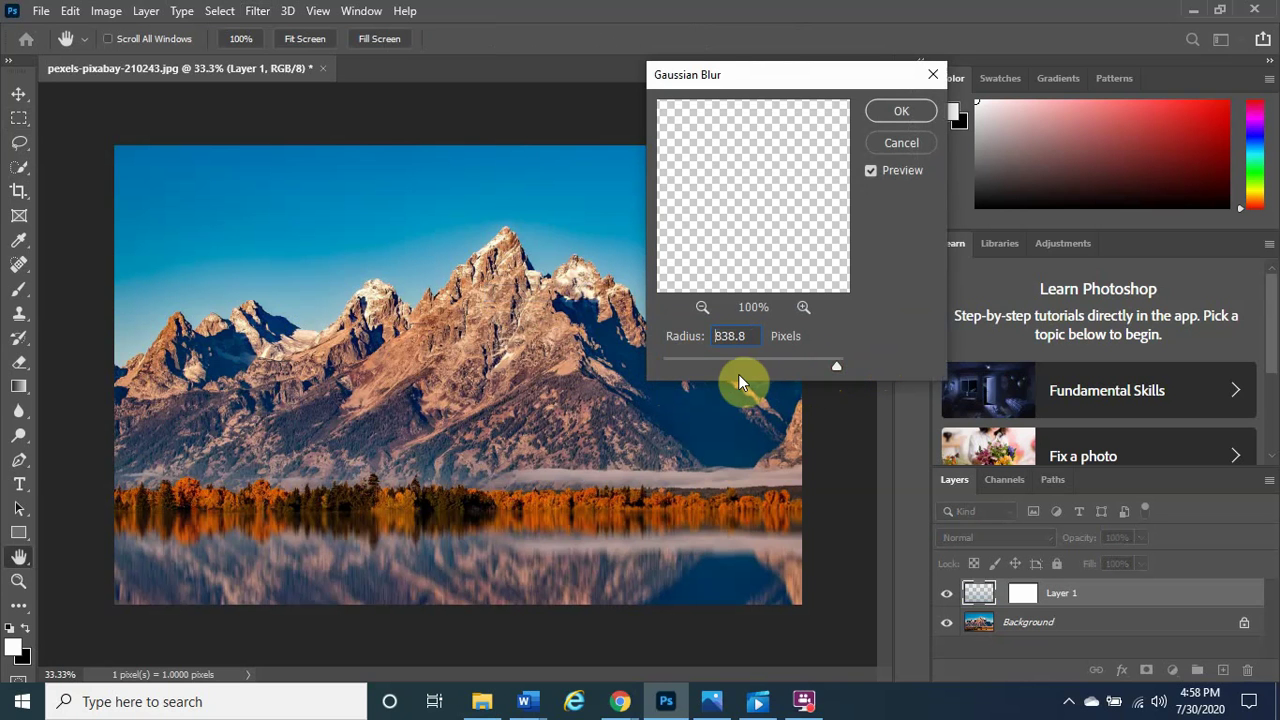
pyautogui.click(692, 364)
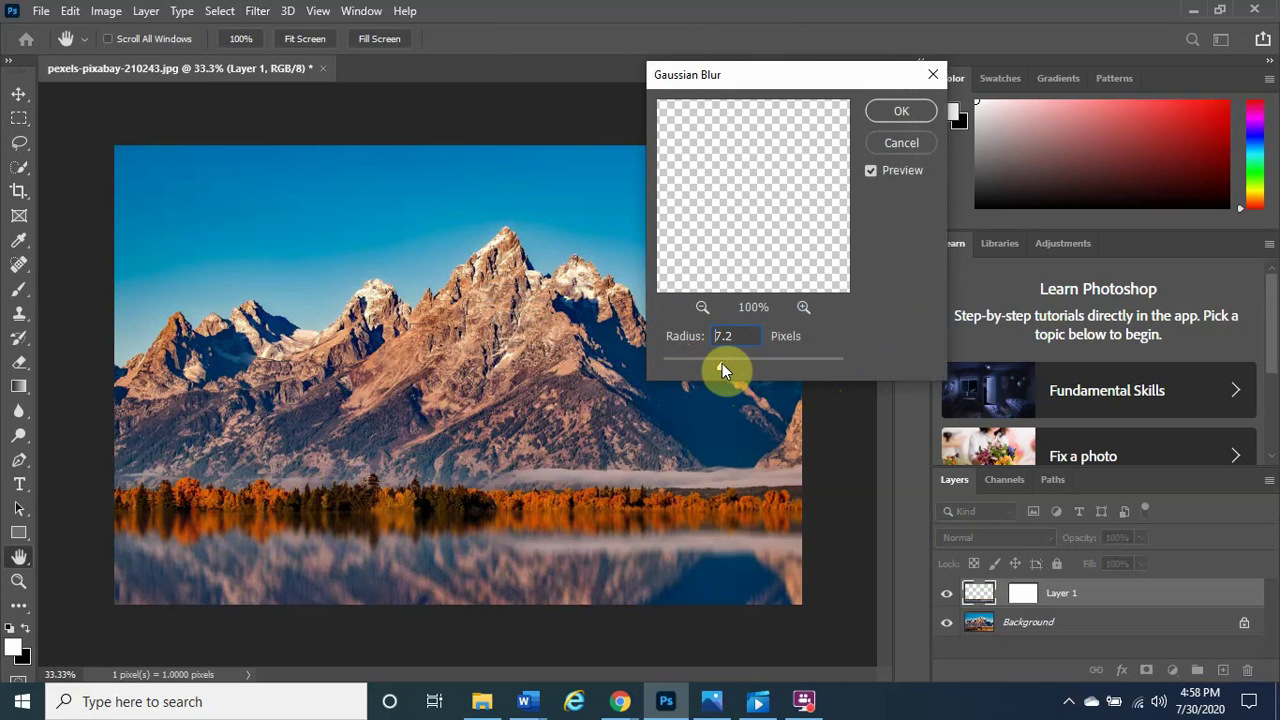
pyautogui.moveTo(722, 370); pyautogui.dragTo(723, 370)
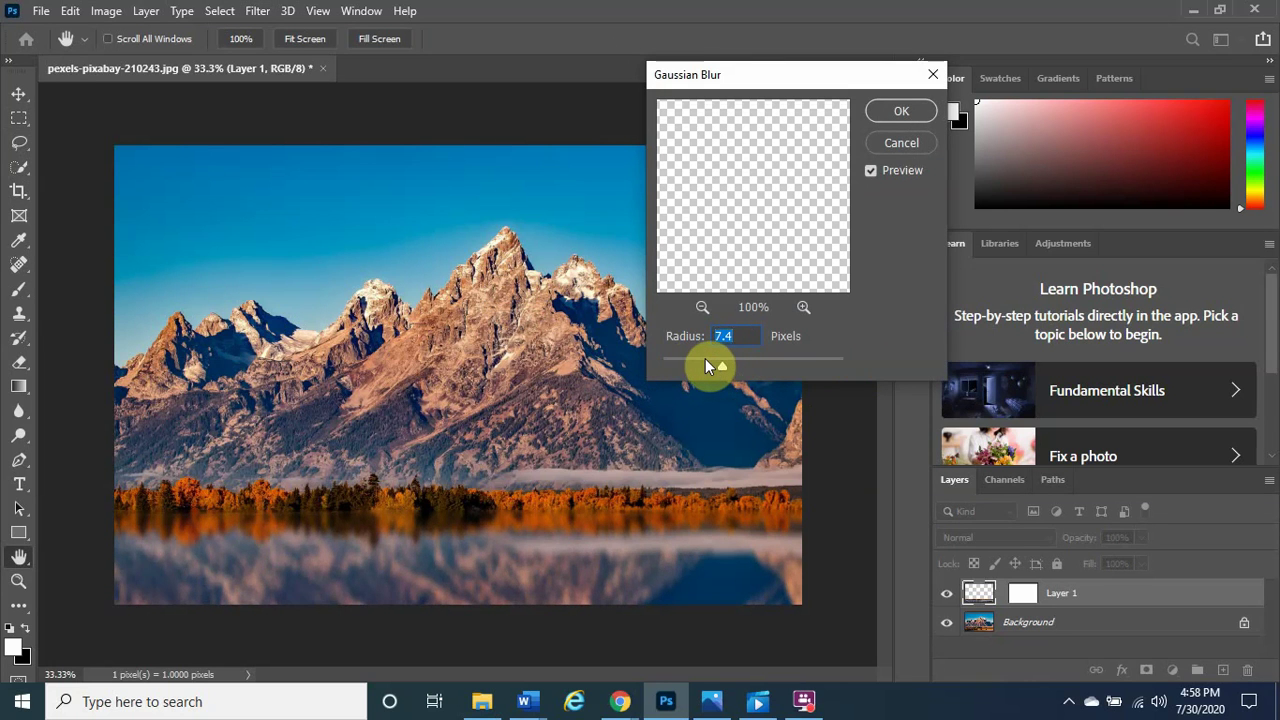
pyautogui.click(705, 362)
pyautogui.click(888, 114)
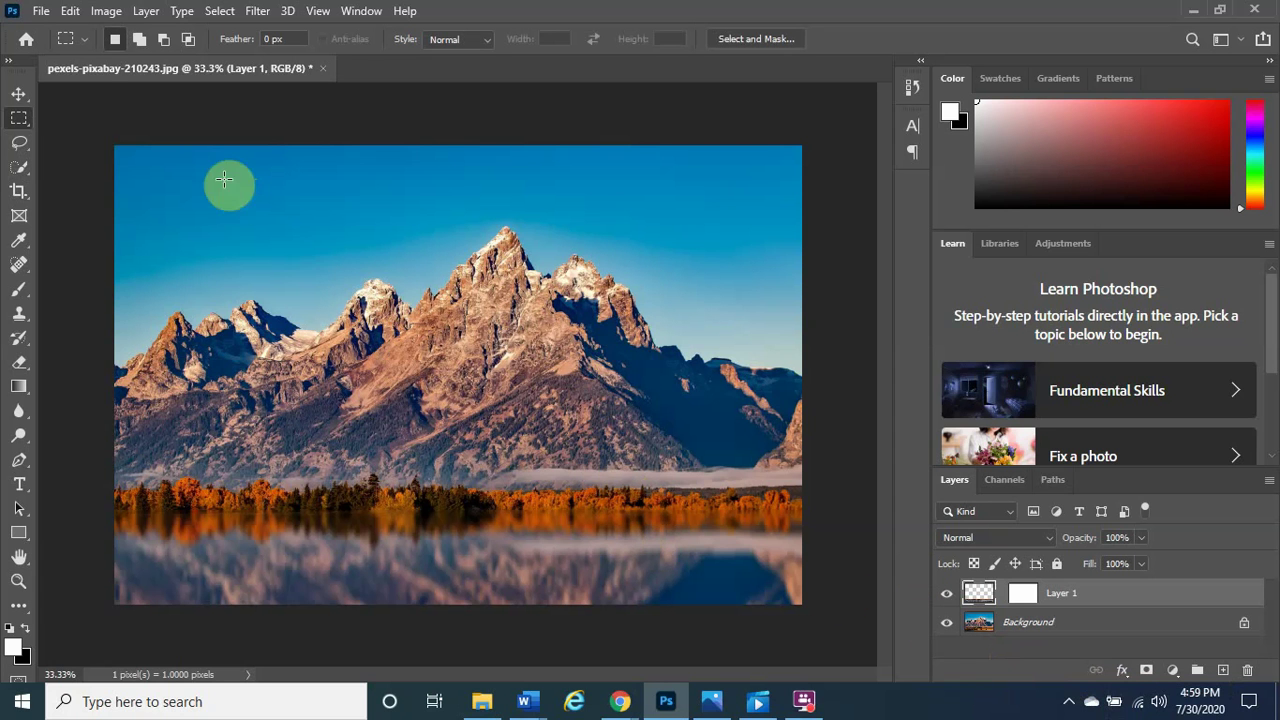
# Start saving the document, choosing to store it on the computer instead of in cloud documents.
pyautogui.click(41, 11)
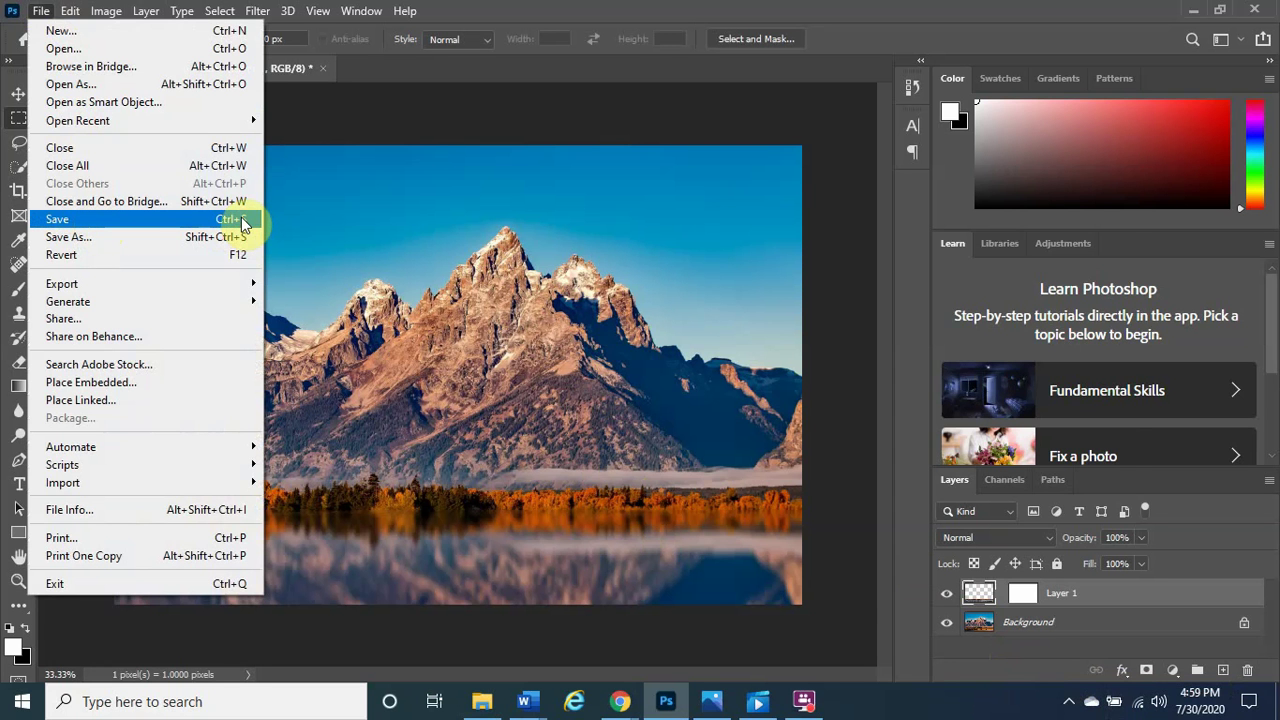
pyautogui.click(240, 221)
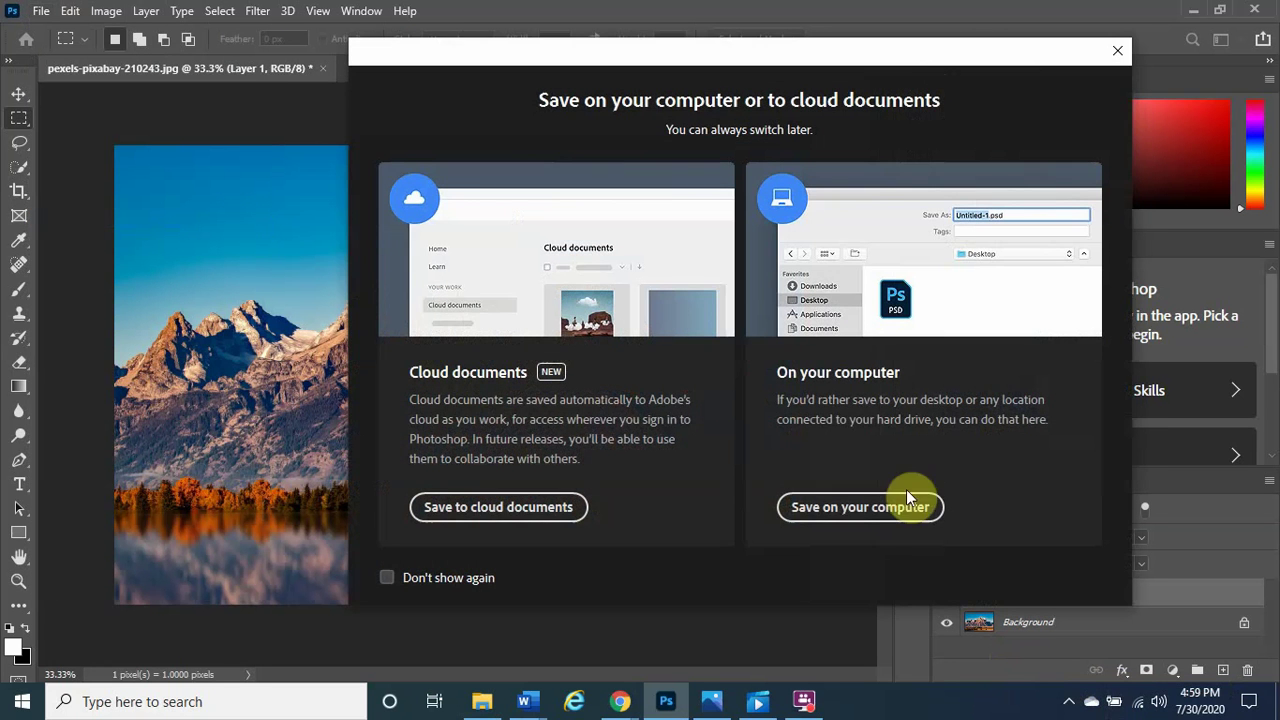
pyautogui.click(907, 493)
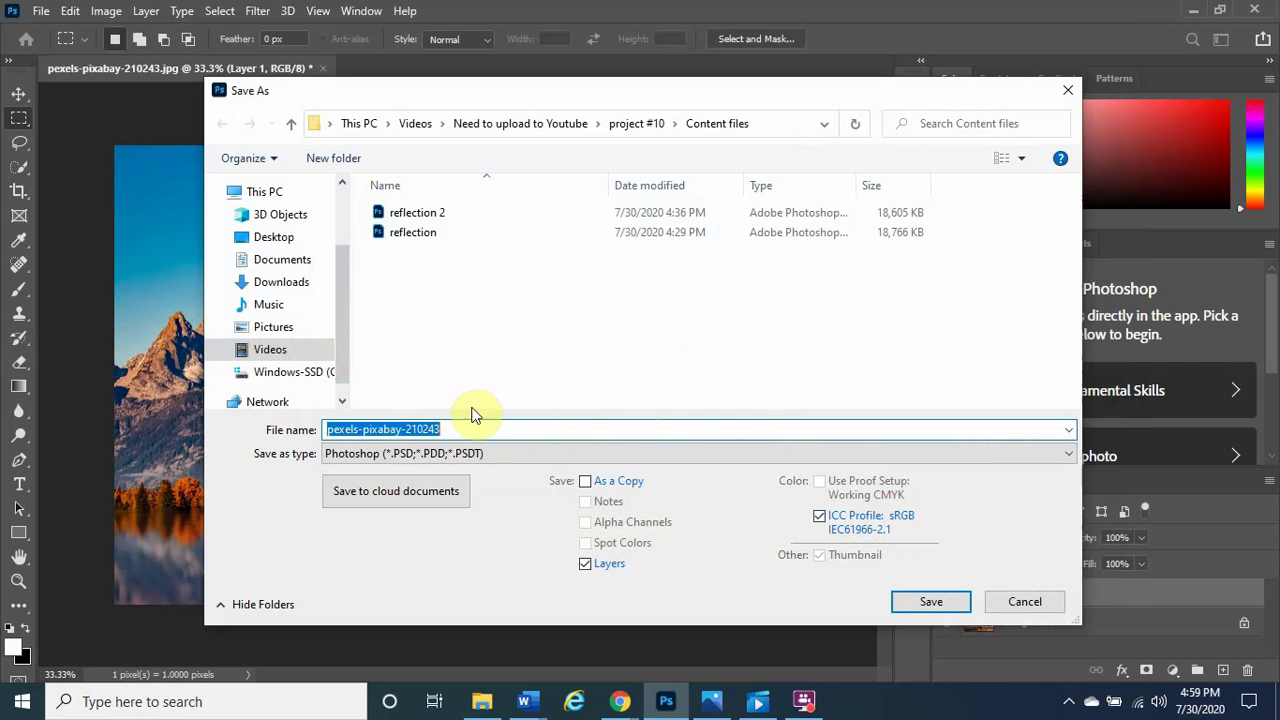
# Replace the proposed file name with "creating a reflection final".
pyautogui.click(508, 429)
pyautogui.moveTo(508, 429); pyautogui.dragTo(286, 453)
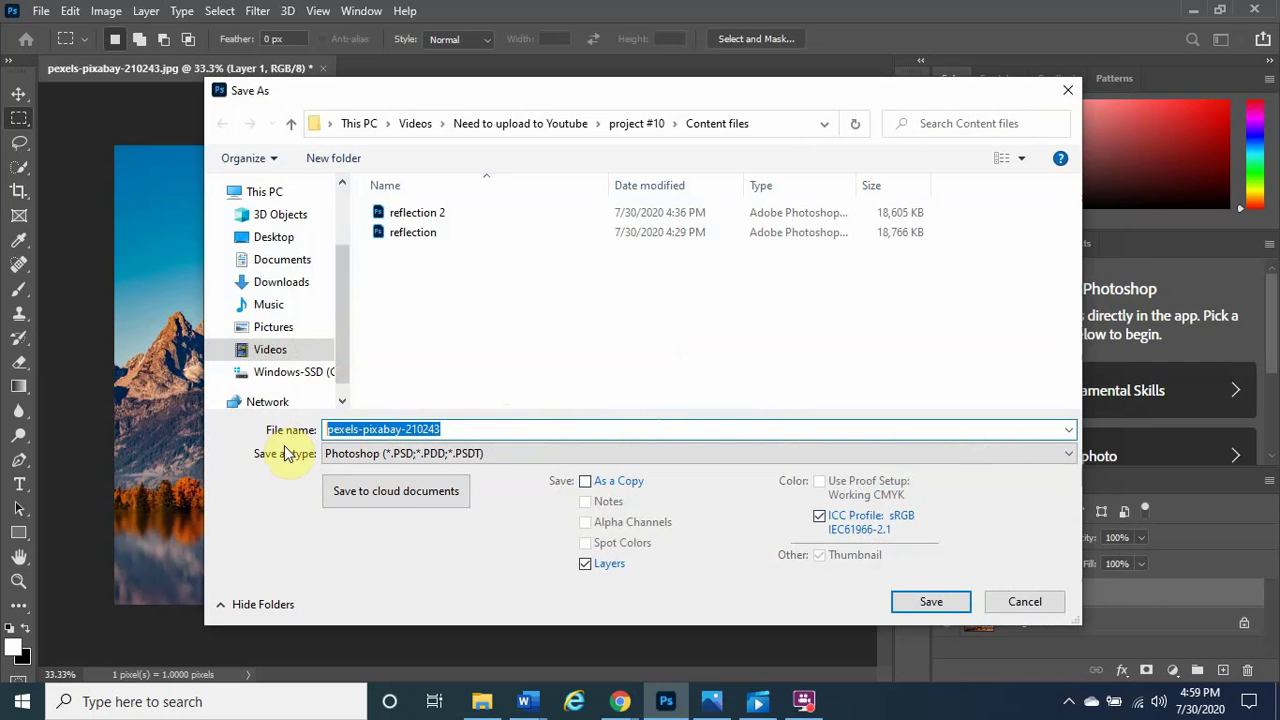
pyautogui.write('F')
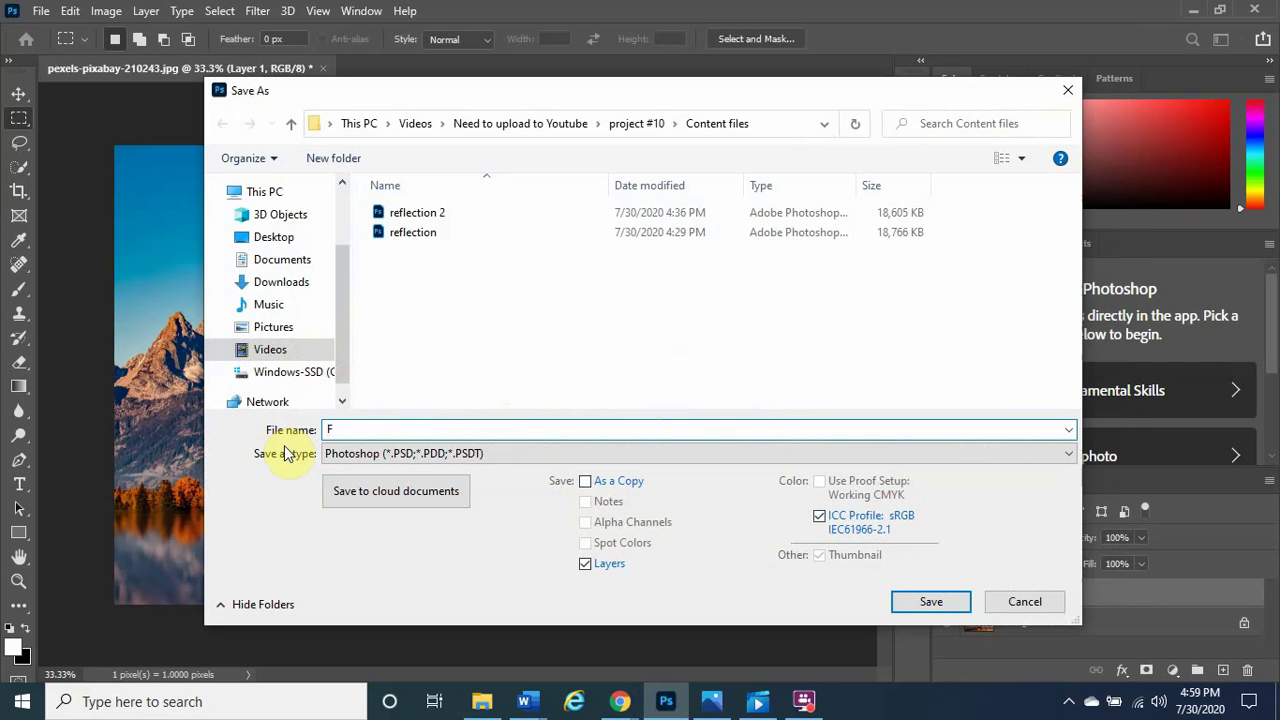
pyautogui.write('a')
pyautogui.press('BackSpace')
pyautogui.press('BackSpace')
pyautogui.write('creating a relfection')
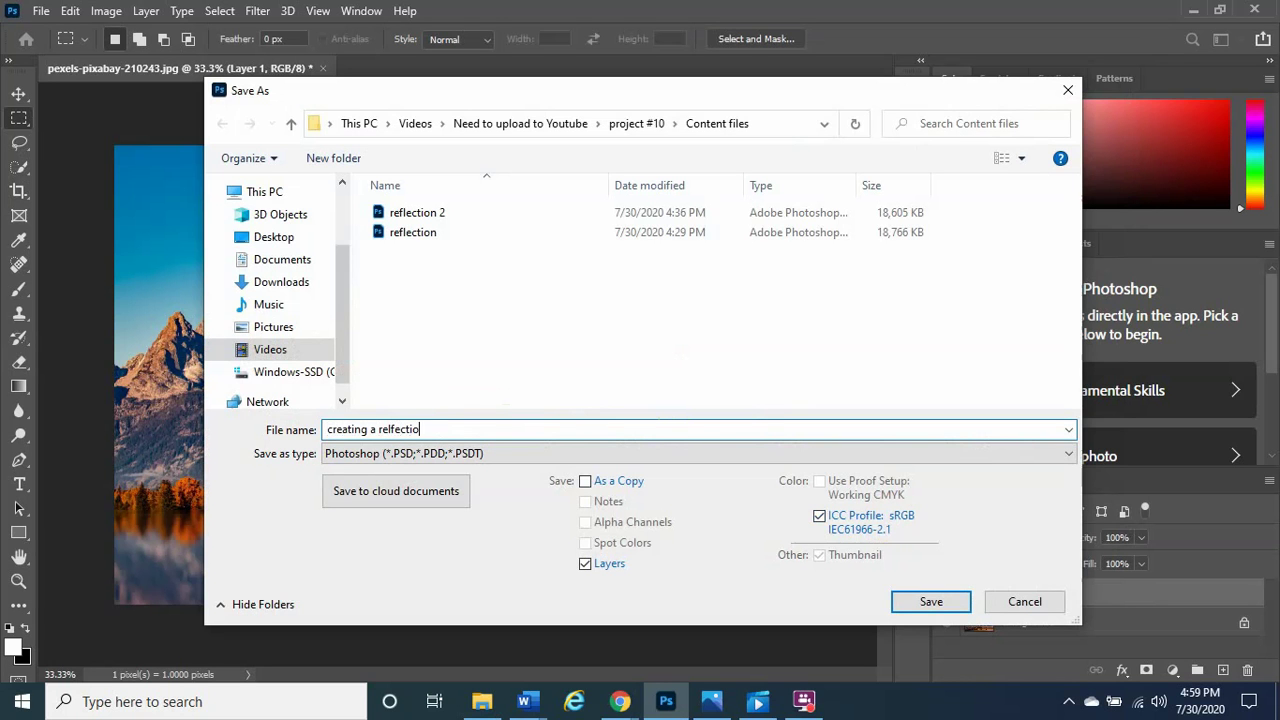
pyautogui.press('BackSpace')
pyautogui.press('BackSpace')
pyautogui.press('BackSpace')
pyautogui.press('BackSpace')
pyautogui.press('BackSpace')
pyautogui.press('BackSpace')
pyautogui.press('BackSpace')
pyautogui.press('BackSpace')
pyautogui.write('flection final')
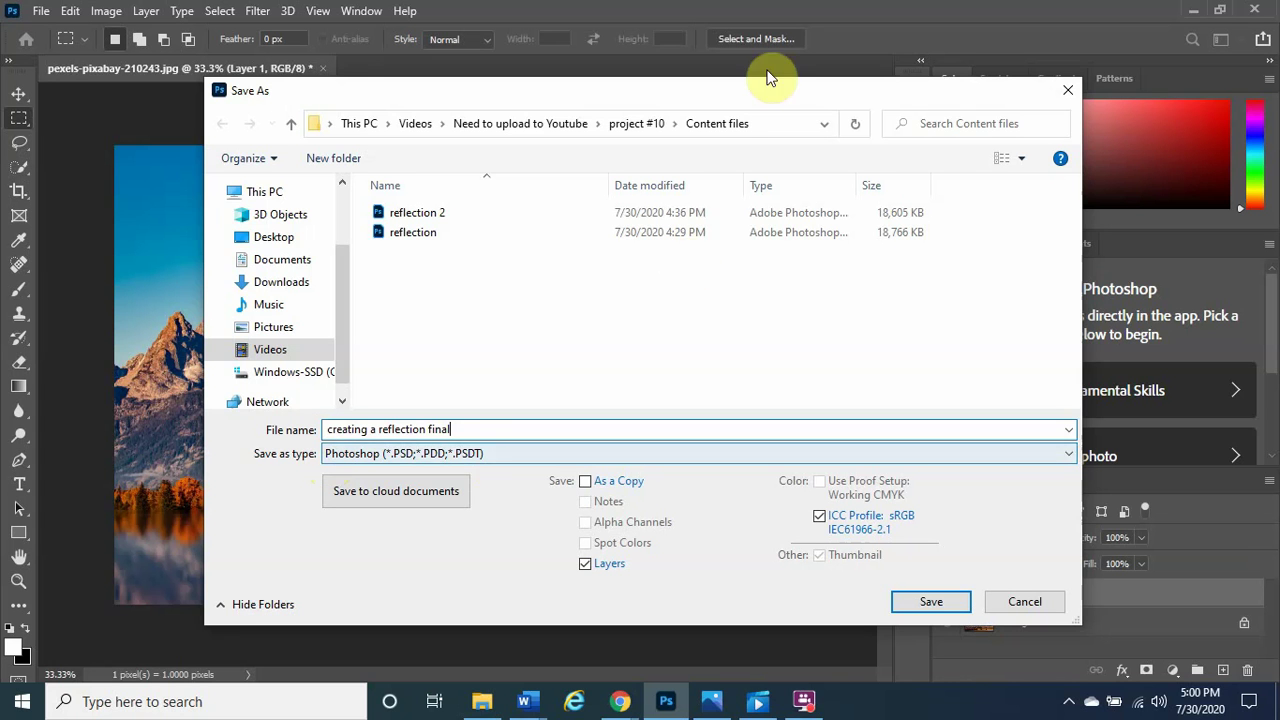
# Save the file in Photoshop format with its layers in the Content files folder and accept the format options.
pyautogui.moveTo(745, 85); pyautogui.dragTo(637, 75)
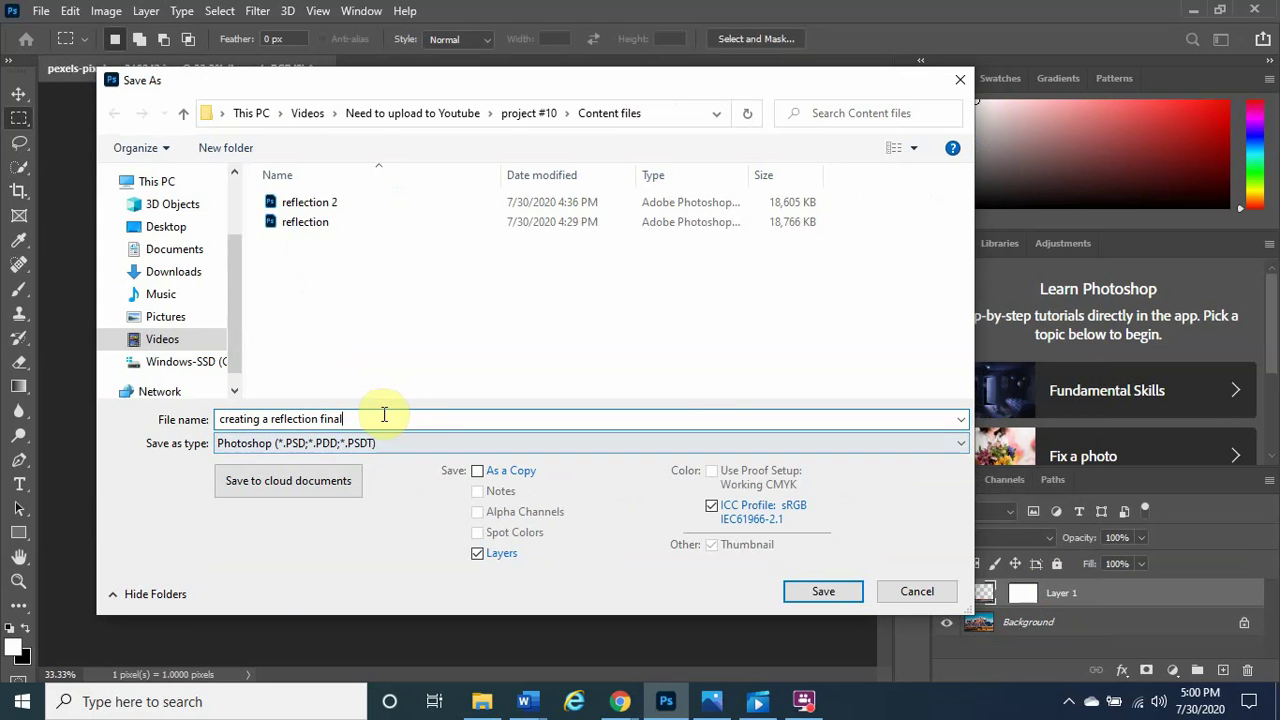
pyautogui.click(837, 588)
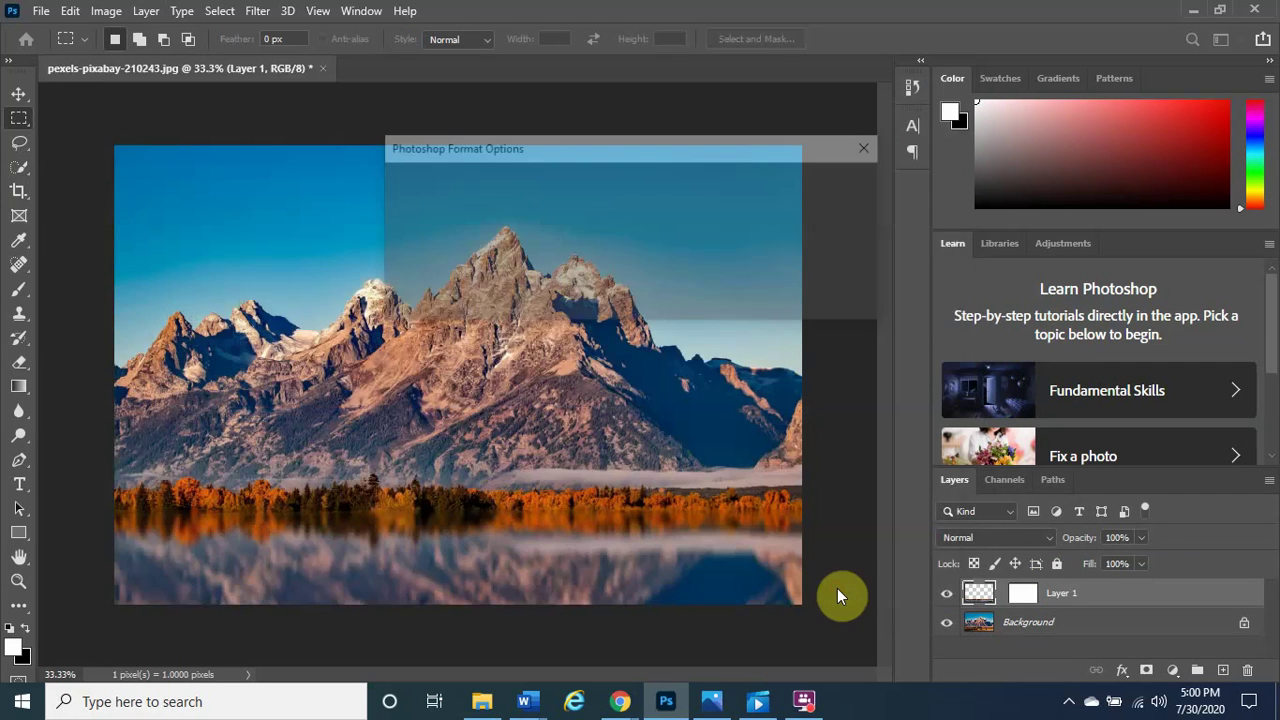
pyautogui.click(847, 186)
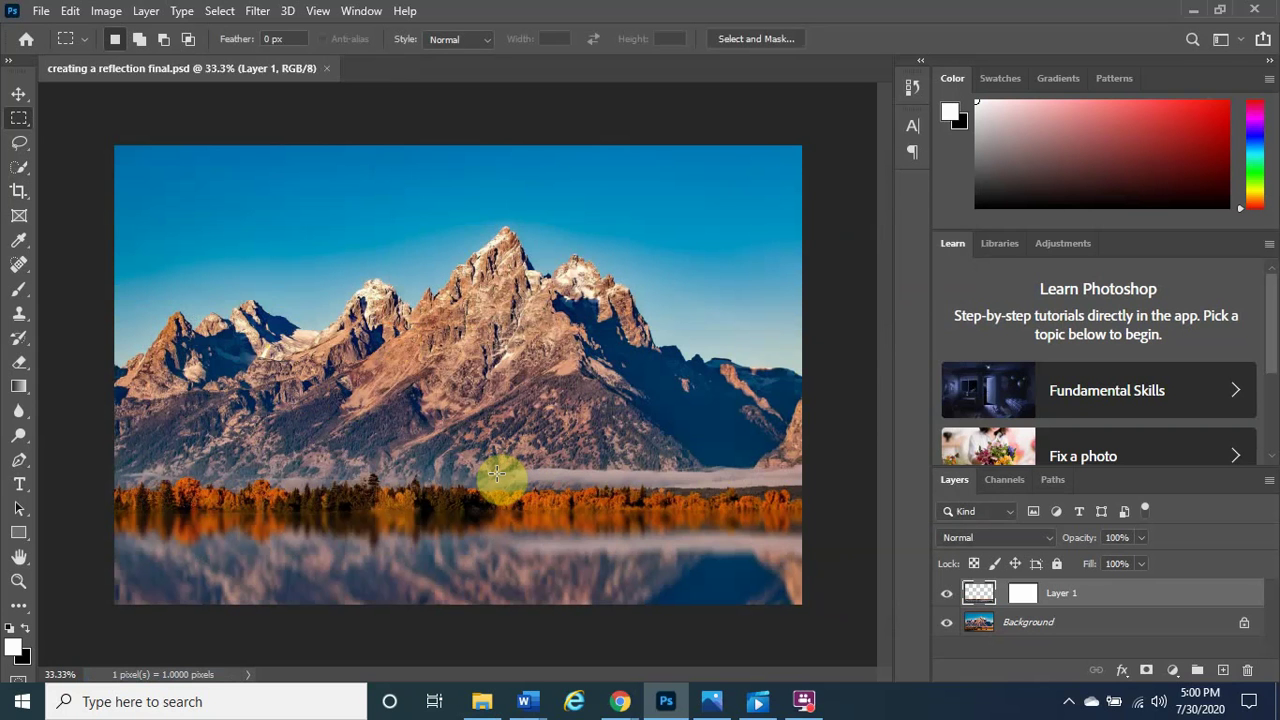
pyautogui.hotkey('alt', 'Tab')
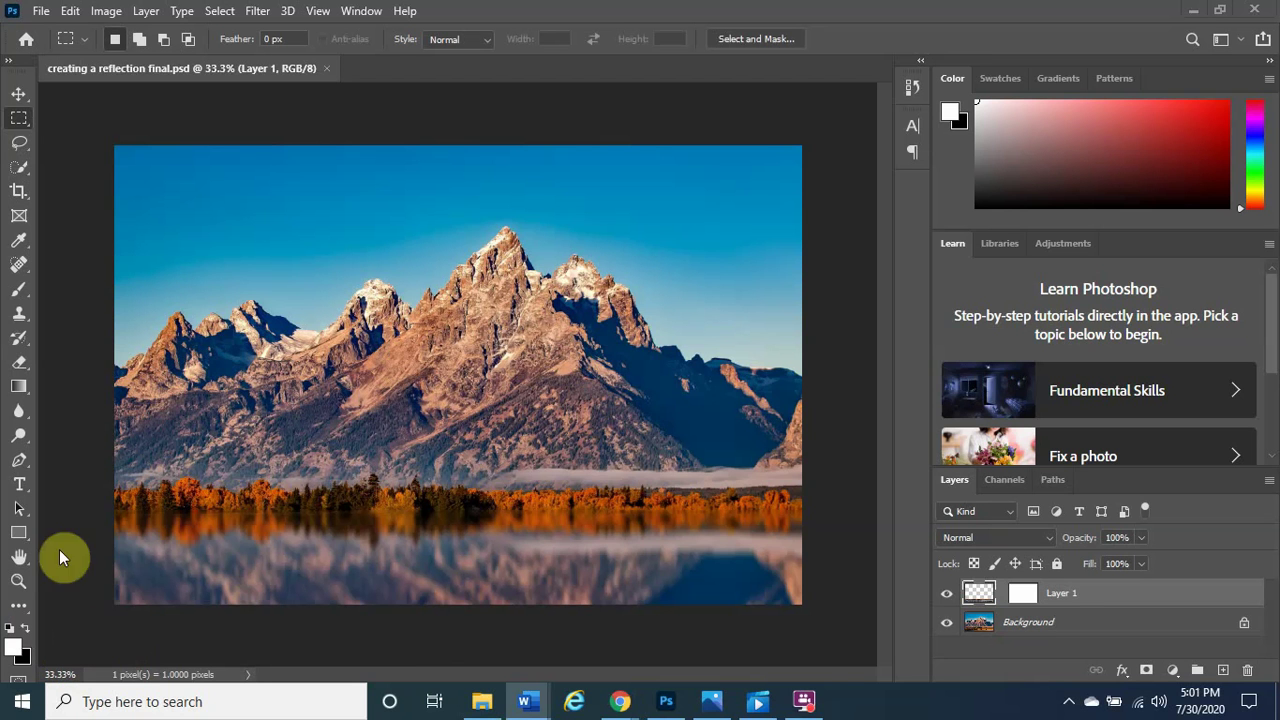
# Add a Levels adjustment layer above Layer 1 and clip it so it affects only the reflection.
pyautogui.click(979, 593)
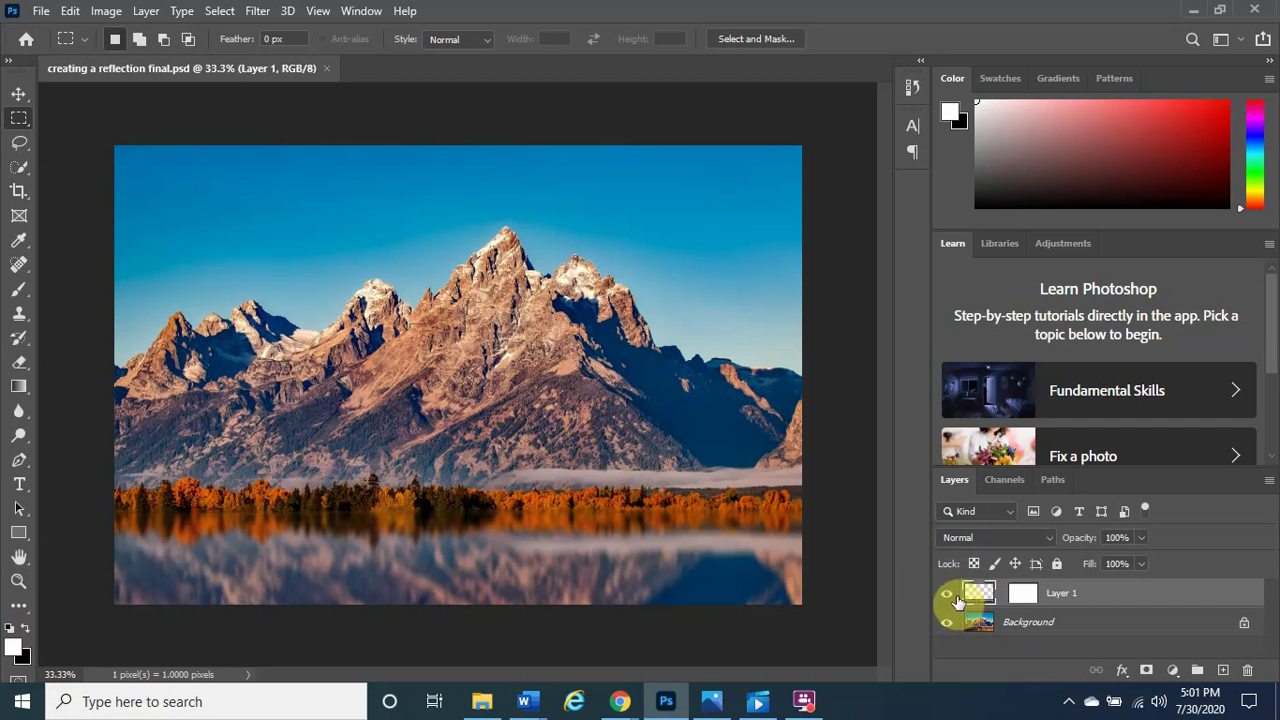
pyautogui.click(1175, 671)
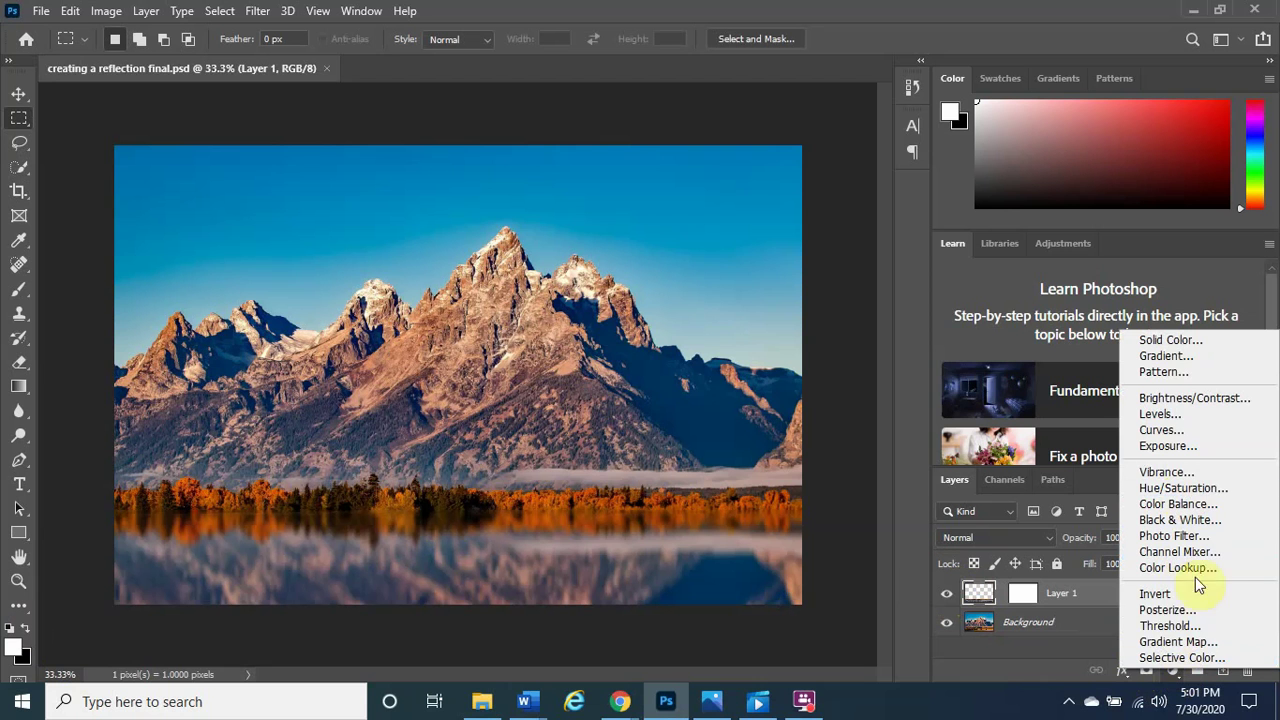
pyautogui.click(1188, 414)
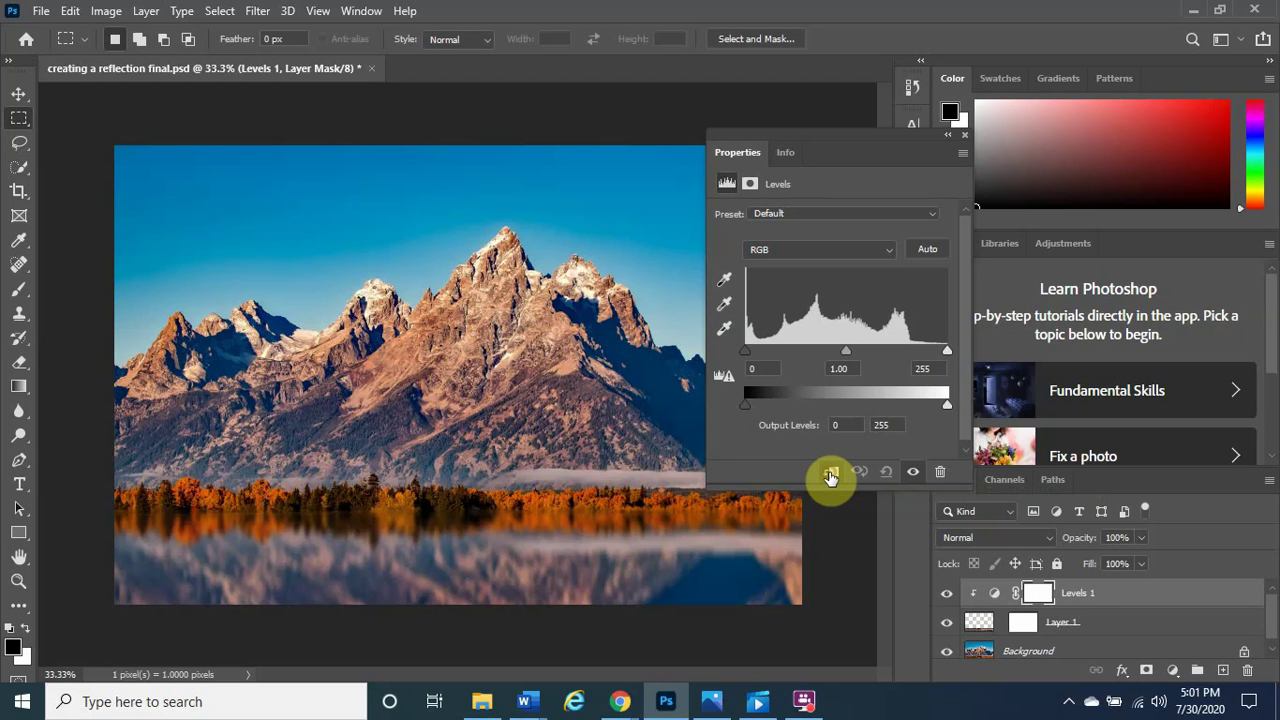
pyautogui.click(830, 474)
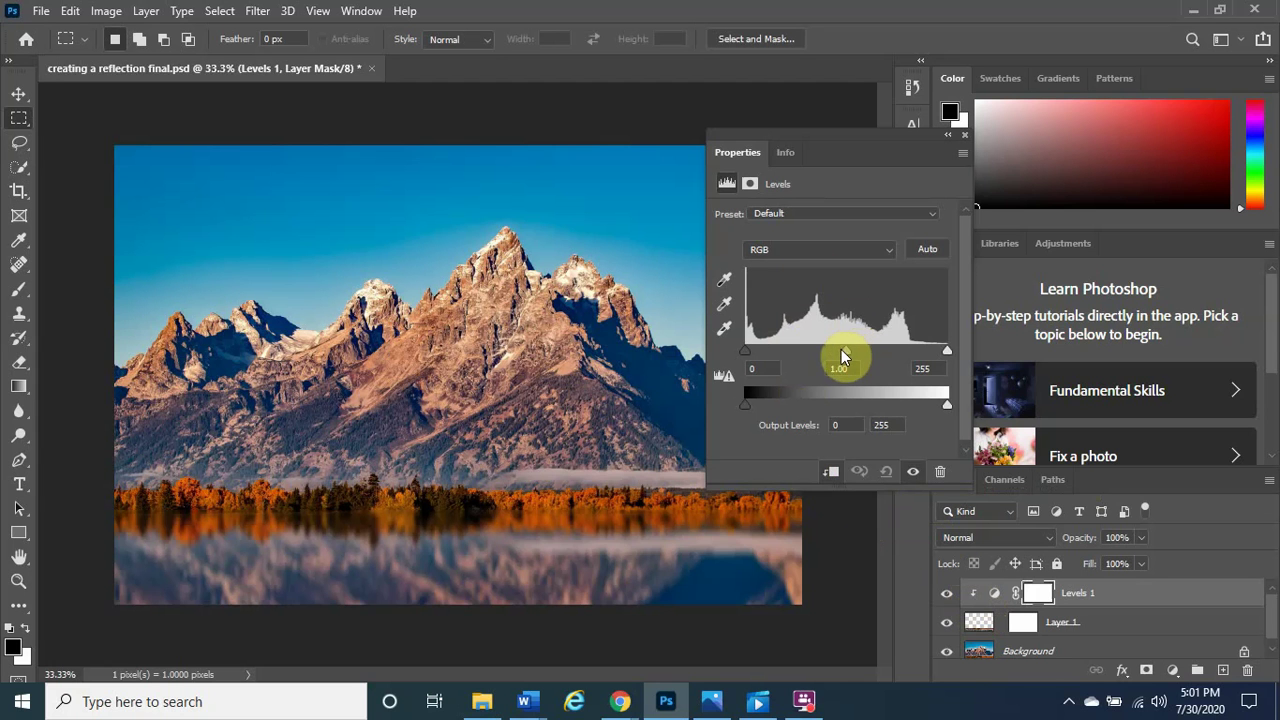
# Set the reflection's Levels input to black point 24, midtones 1.22 and white point 223, after trying an extreme midtone brightening.
pyautogui.moveTo(846, 350); pyautogui.dragTo(750, 359)
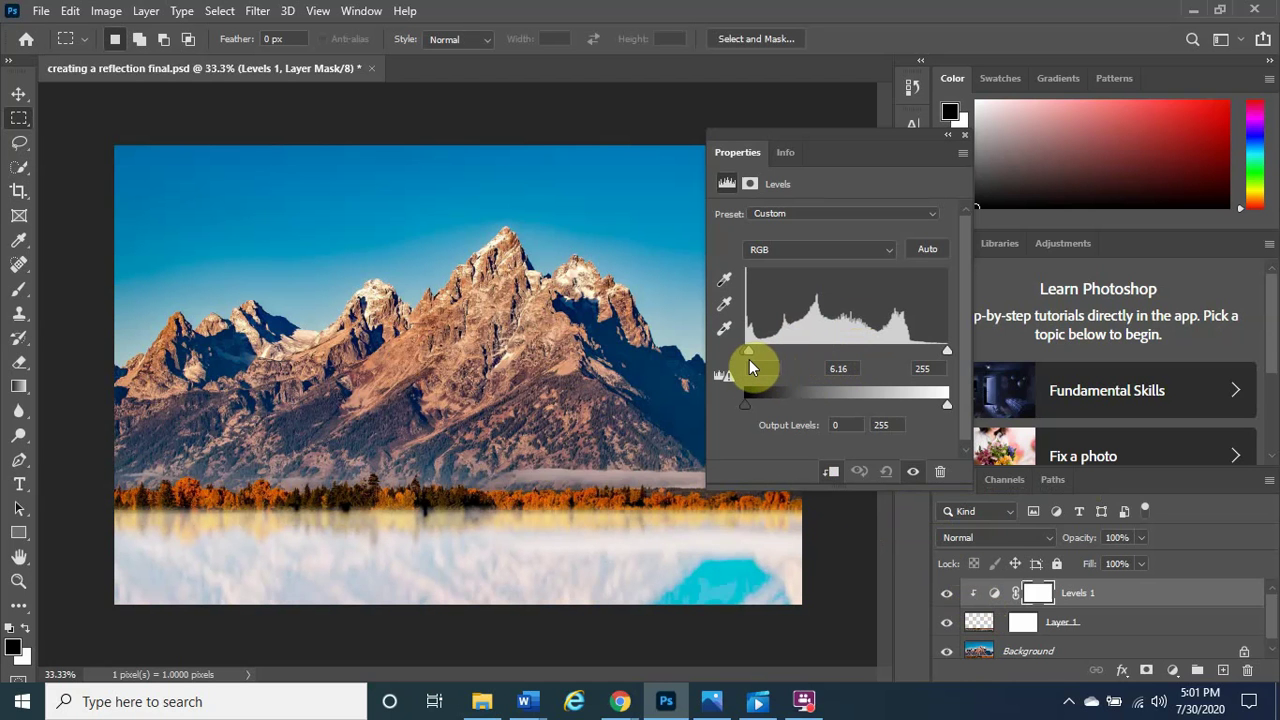
pyautogui.moveTo(749, 360); pyautogui.dragTo(833, 353)
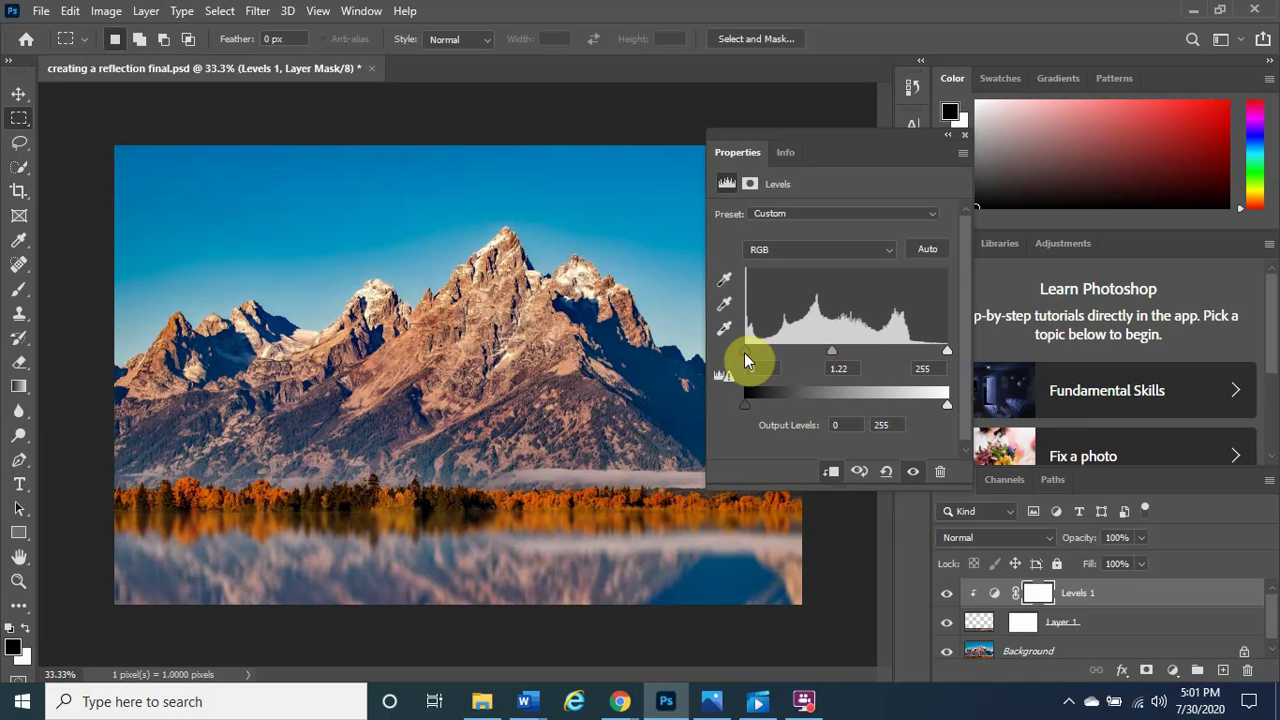
pyautogui.moveTo(749, 356); pyautogui.dragTo(766, 356)
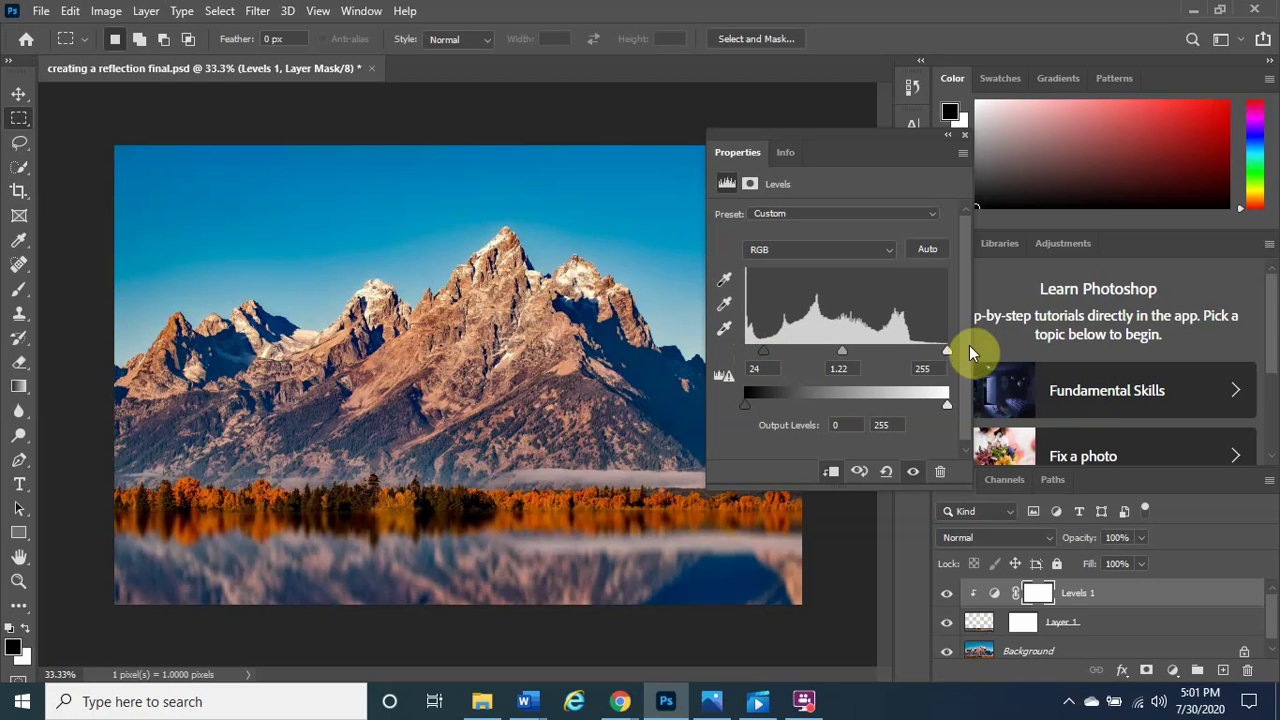
pyautogui.moveTo(946, 357); pyautogui.dragTo(922, 358)
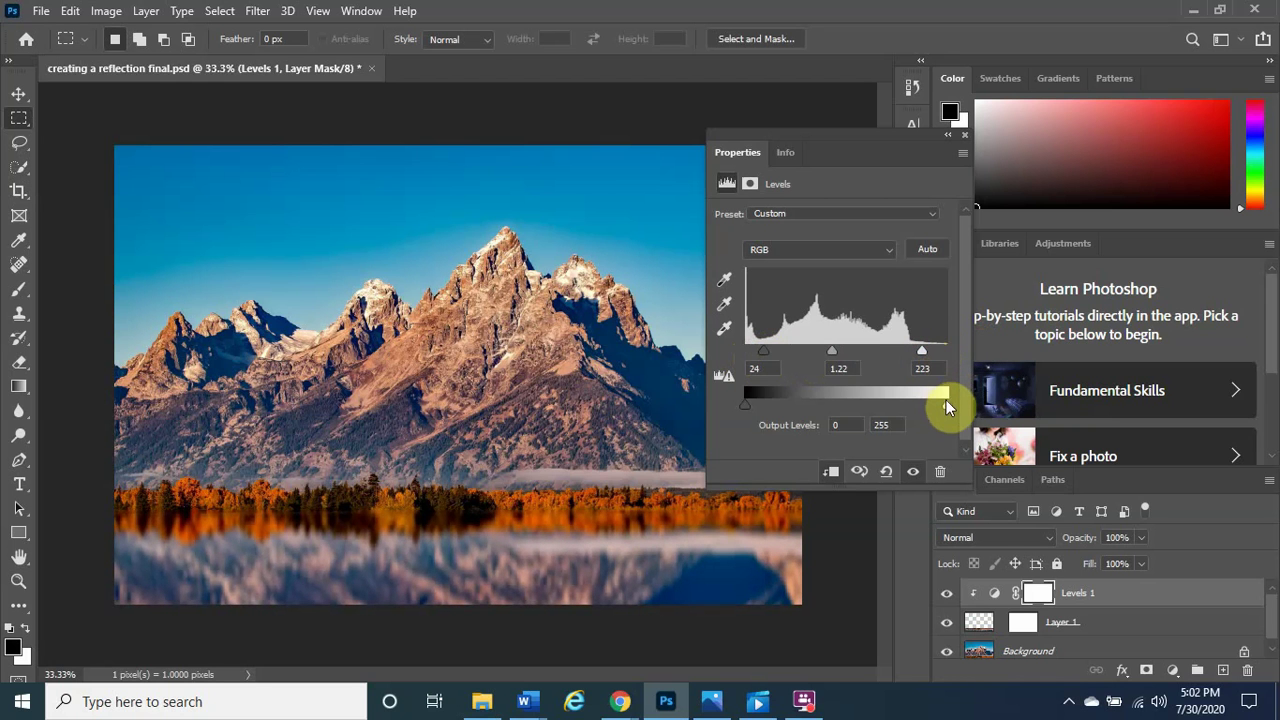
# Limit the Levels output to 14 and 224, refine the input midtones to 1.32 and white point to 208, and close the adjustment's properties.
pyautogui.moveTo(946, 406); pyautogui.dragTo(922, 412)
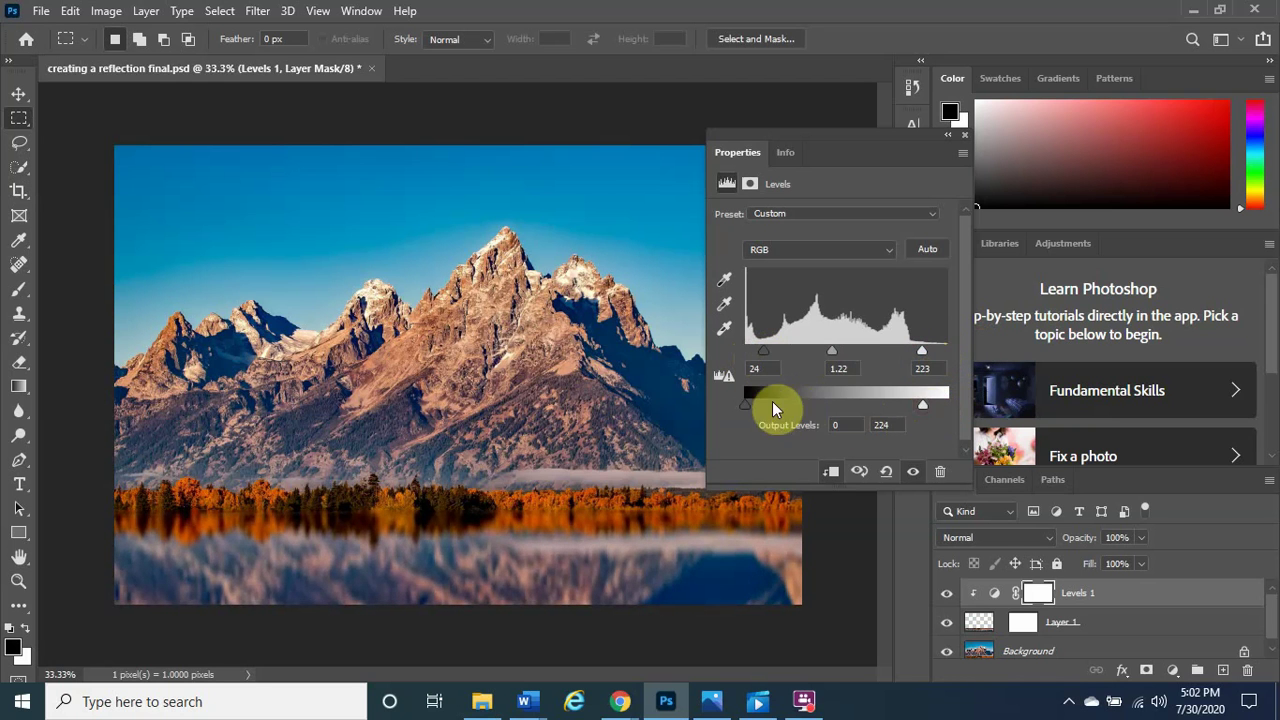
pyautogui.moveTo(750, 401); pyautogui.dragTo(753, 400)
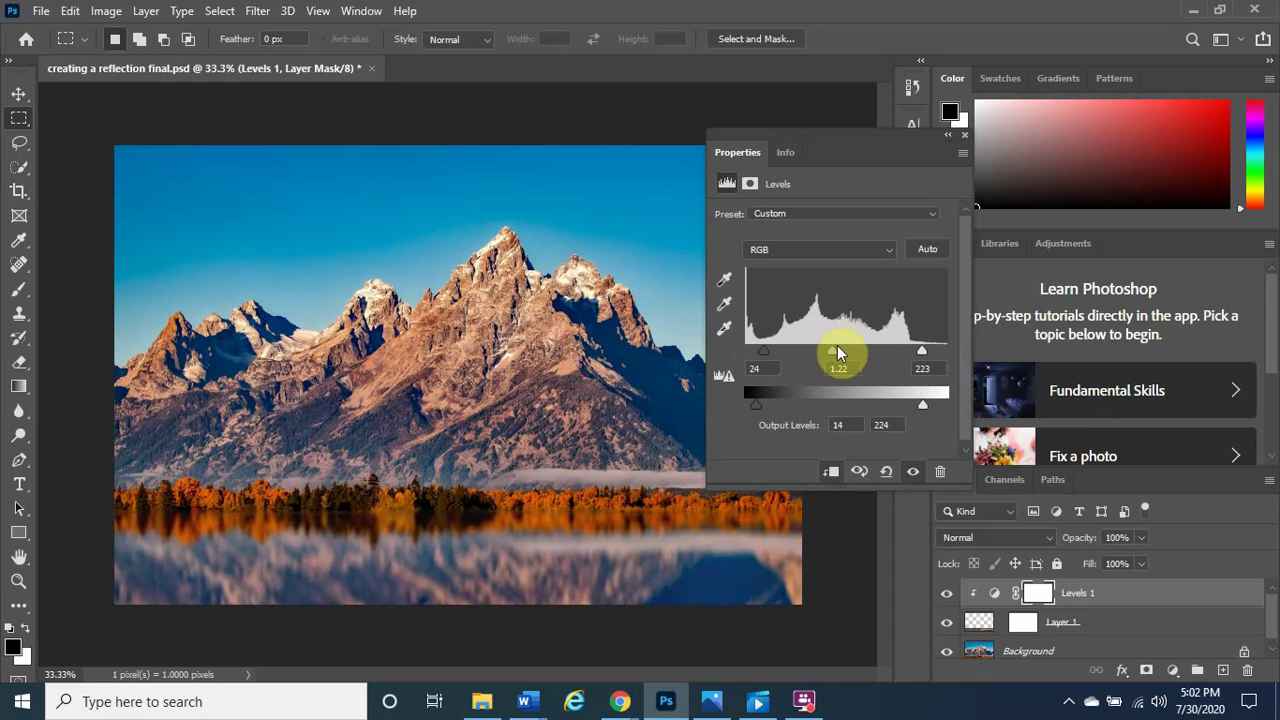
pyautogui.moveTo(840, 353); pyautogui.dragTo(828, 353)
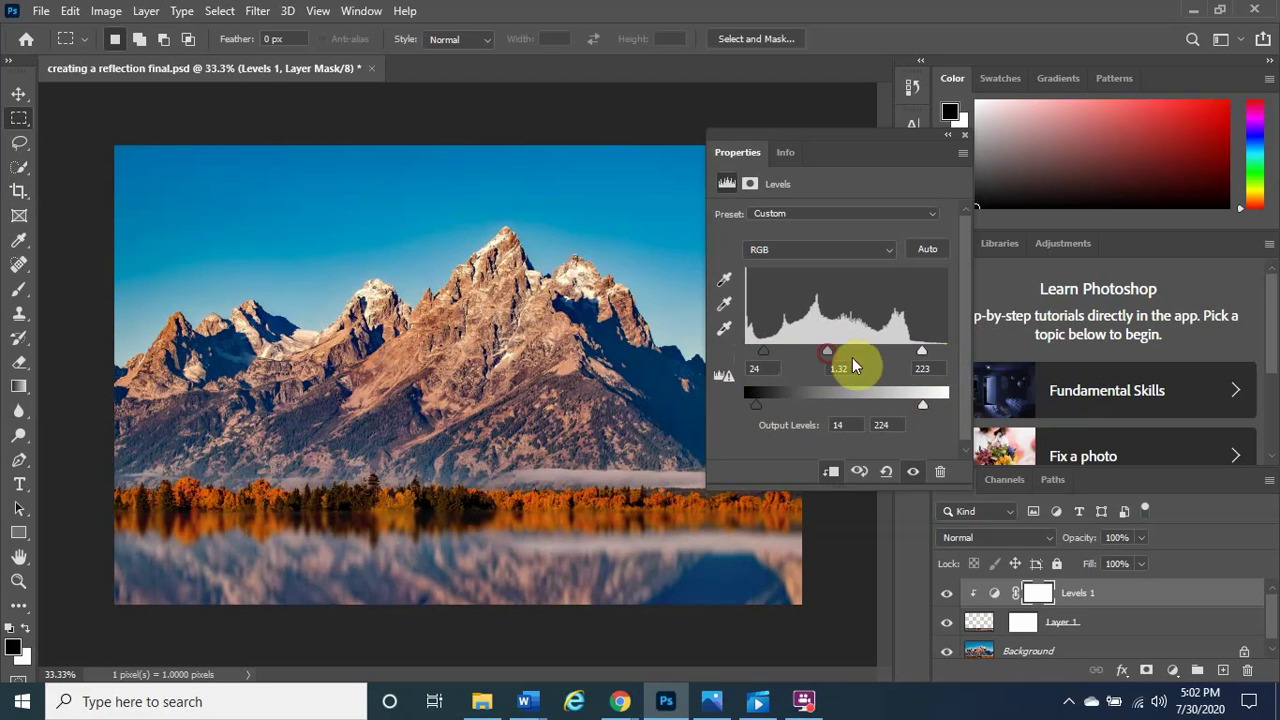
pyautogui.moveTo(923, 351); pyautogui.dragTo(911, 354)
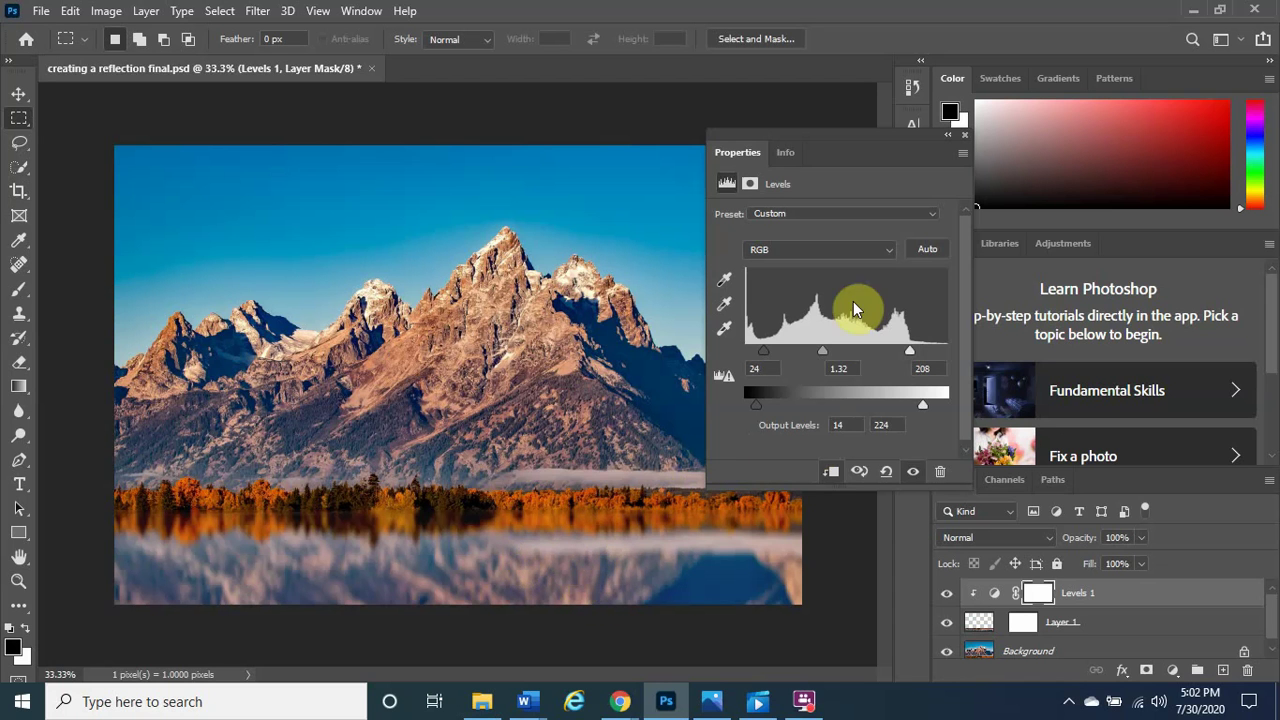
pyautogui.click(960, 135)
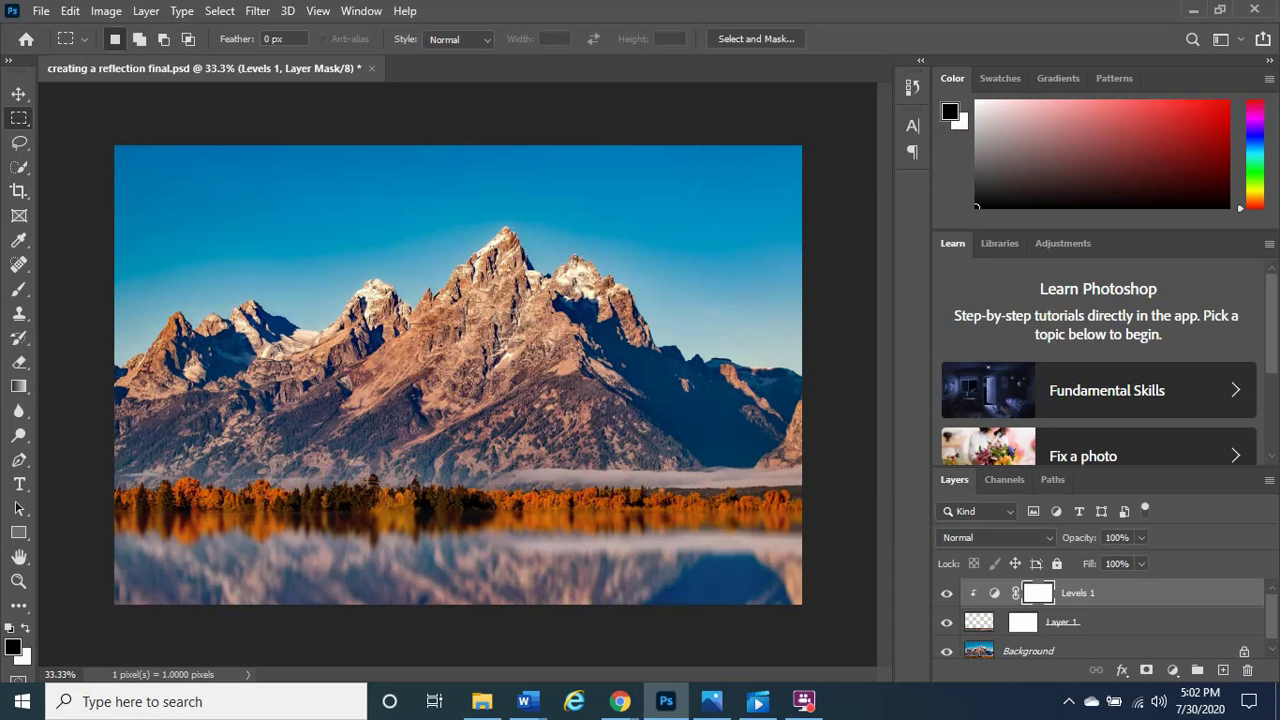
pyautogui.hotkey('alt', 'Tab')
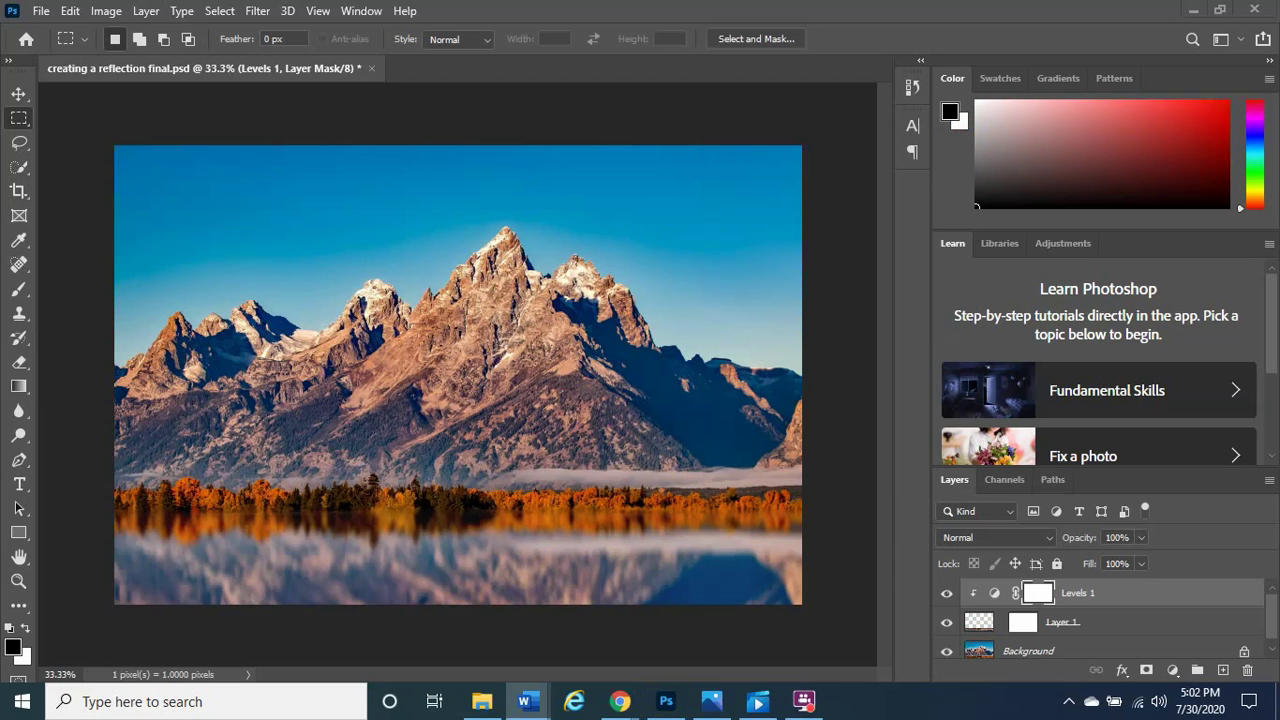